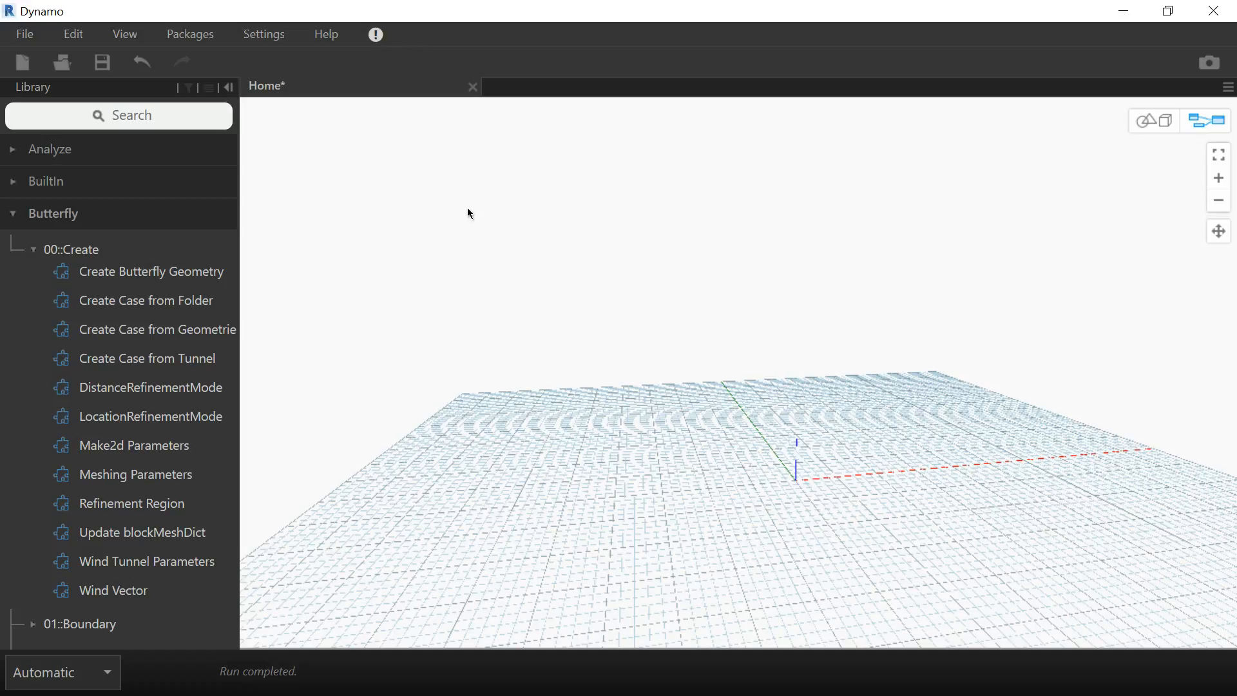
Open the Butterfly package's root directory from the installed packages list and go to its extra\examplefiles folder.
click(198, 37)
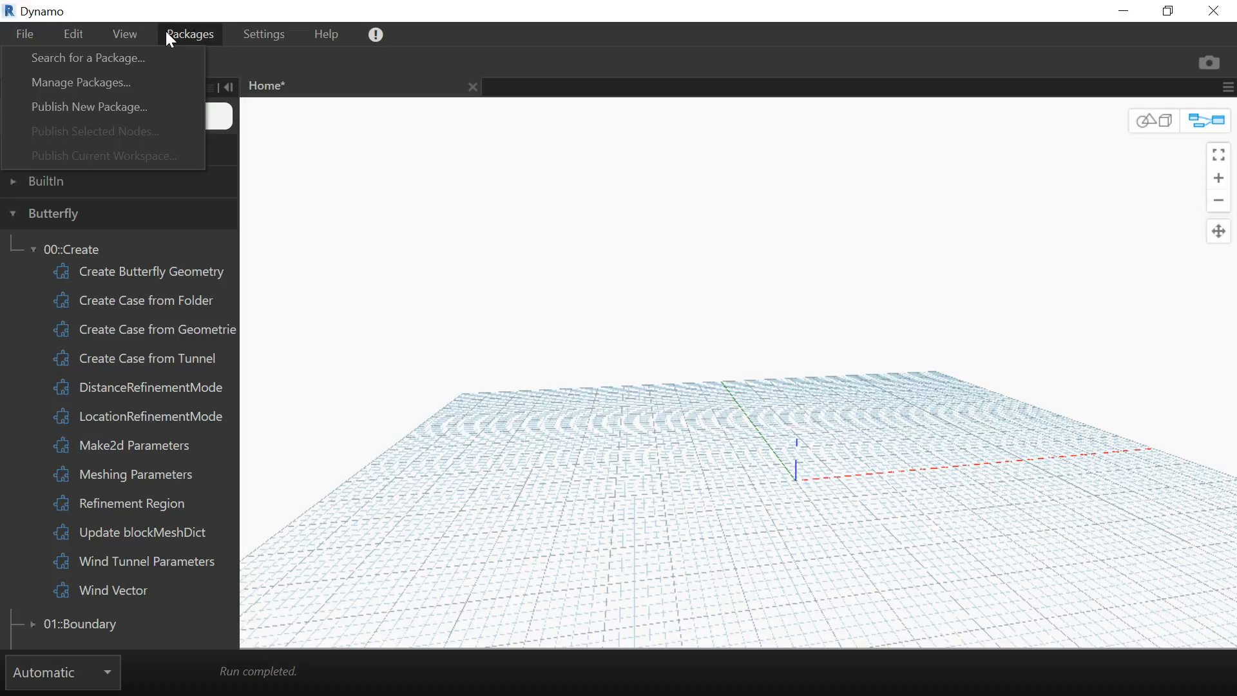
click(157, 83)
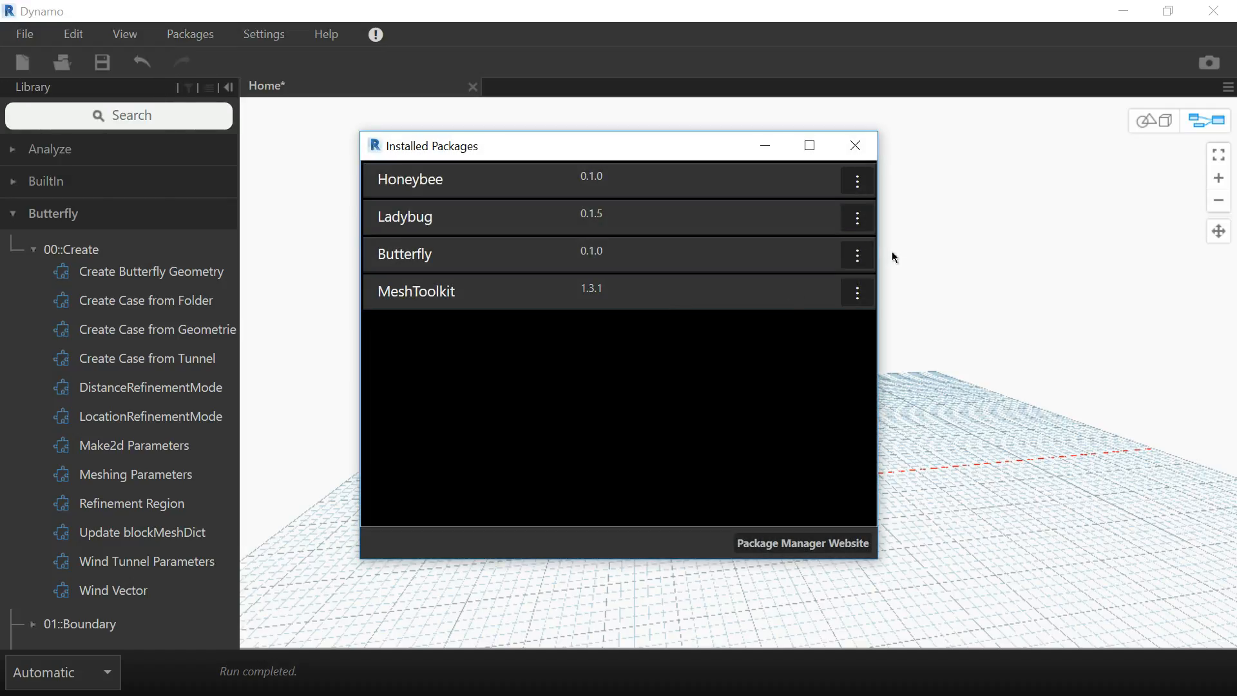
click(869, 254)
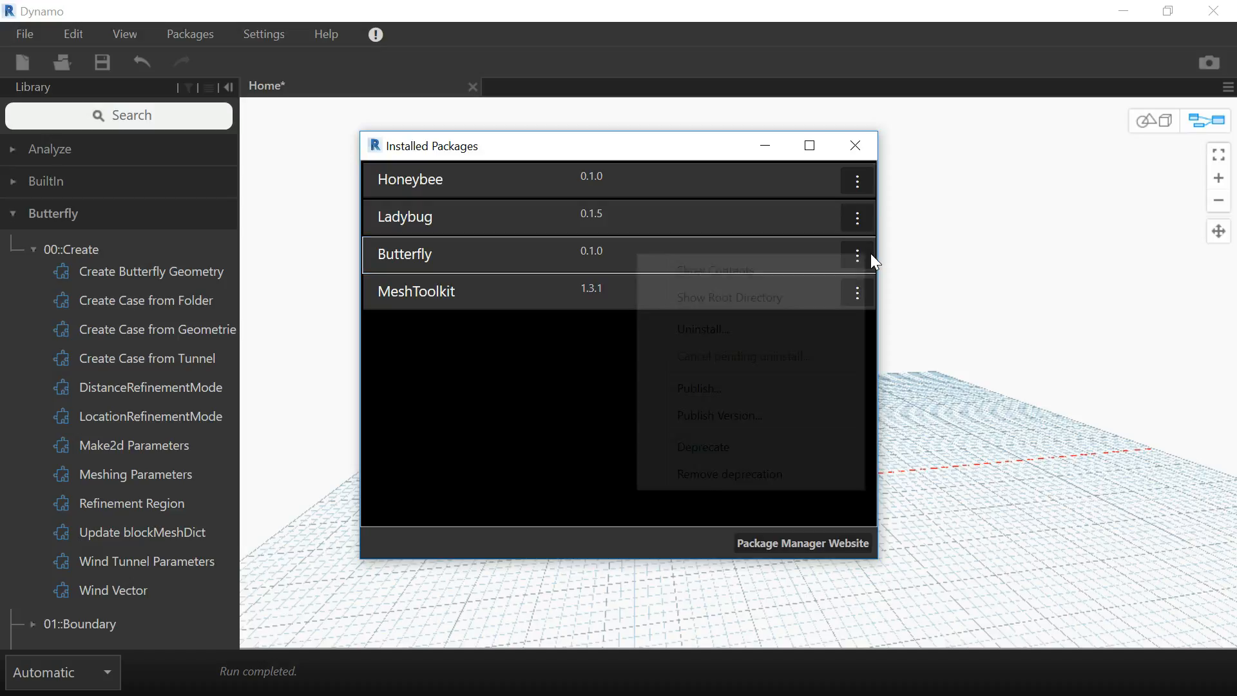
click(798, 297)
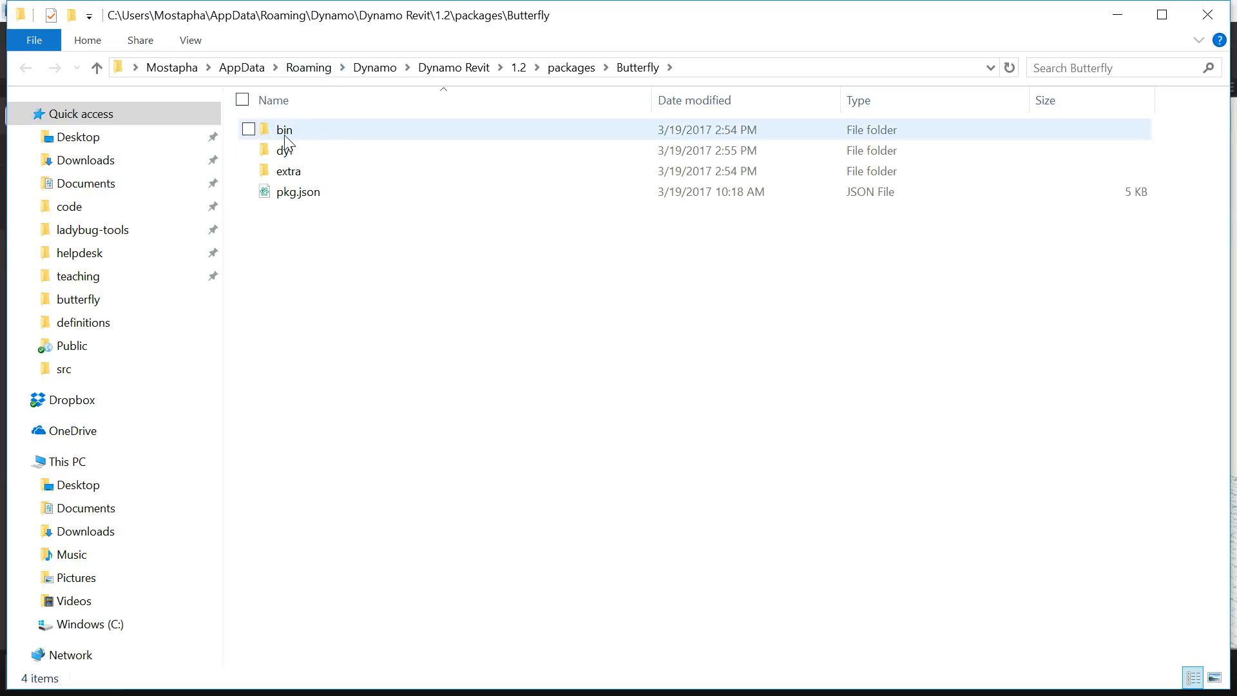
double_click(310, 172)
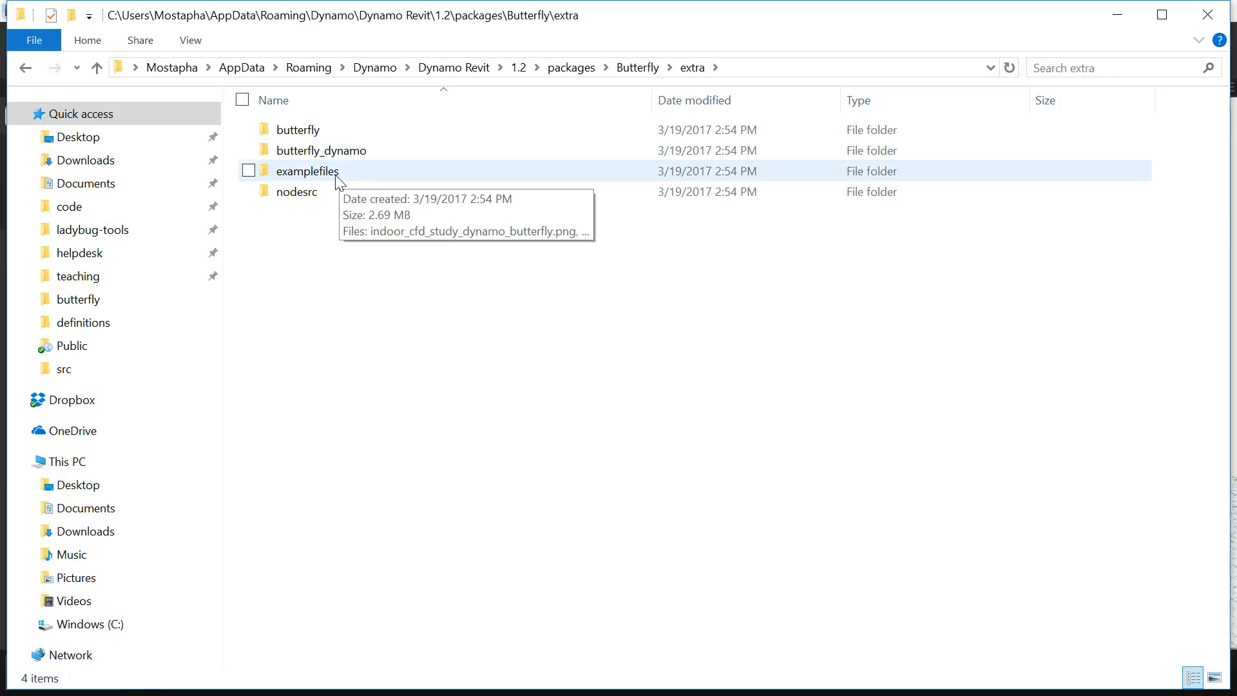
double_click(334, 175)
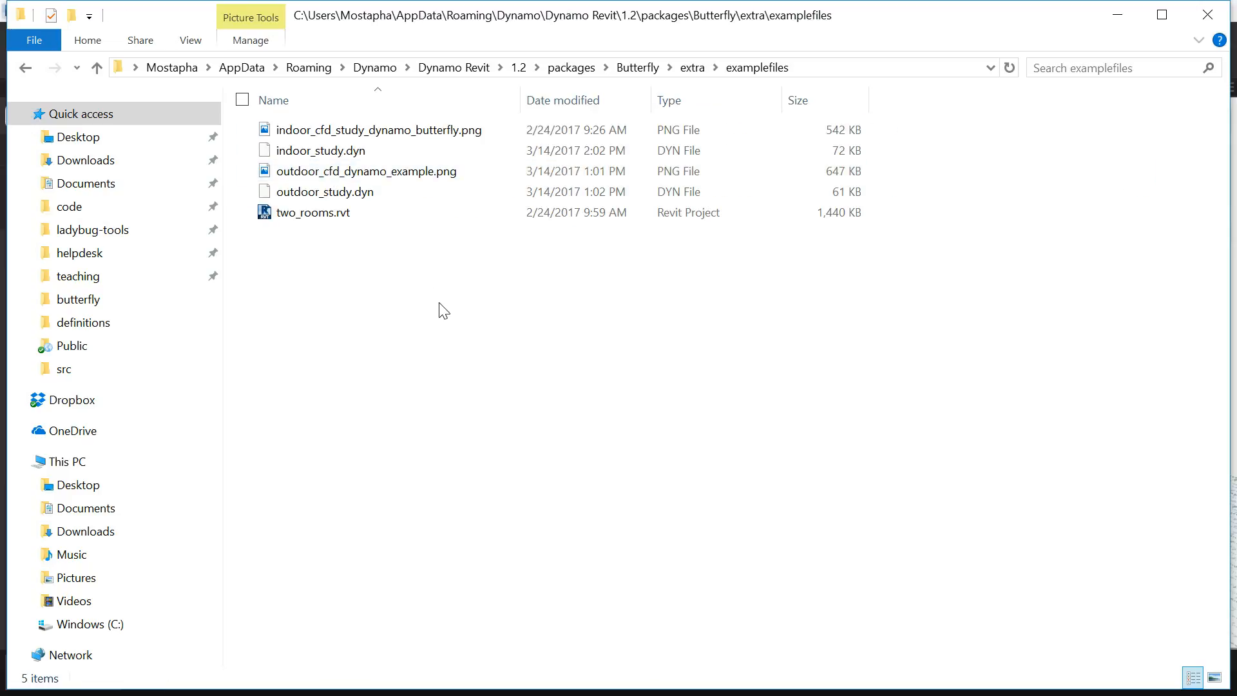
Copy the full path of outdoor_study.dyn and minimize the folder window.
click(358, 155)
click(356, 197)
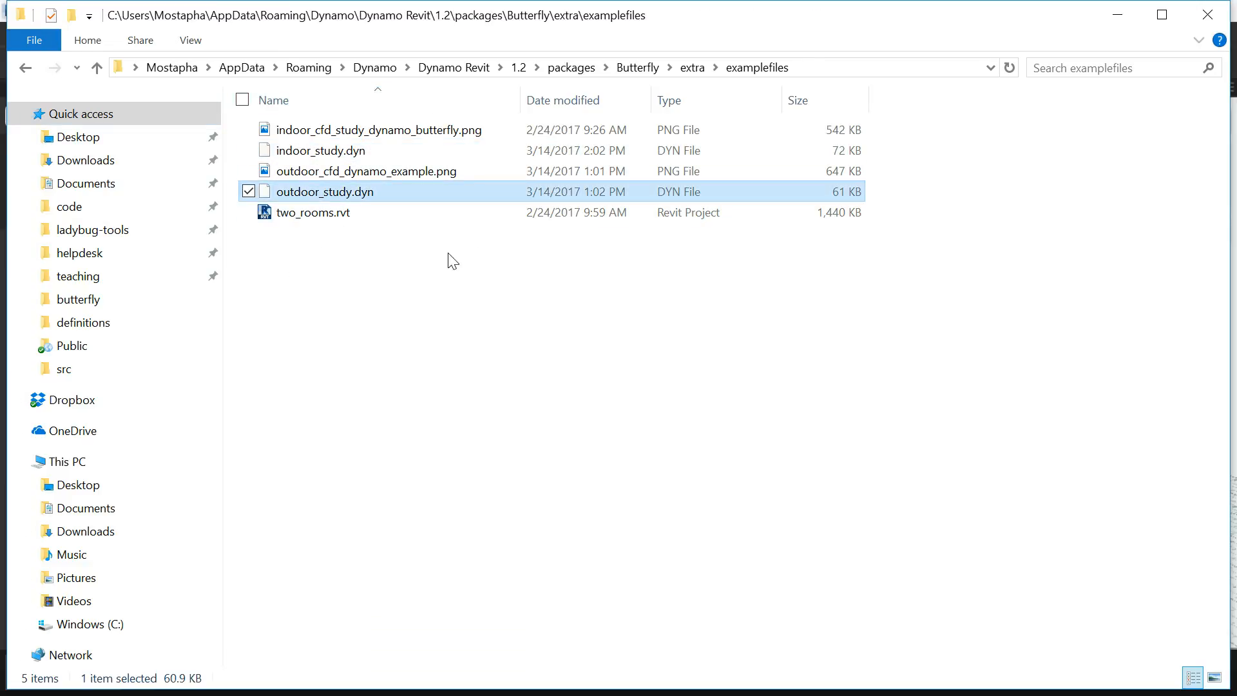
click(329, 268)
right_click(327, 193)
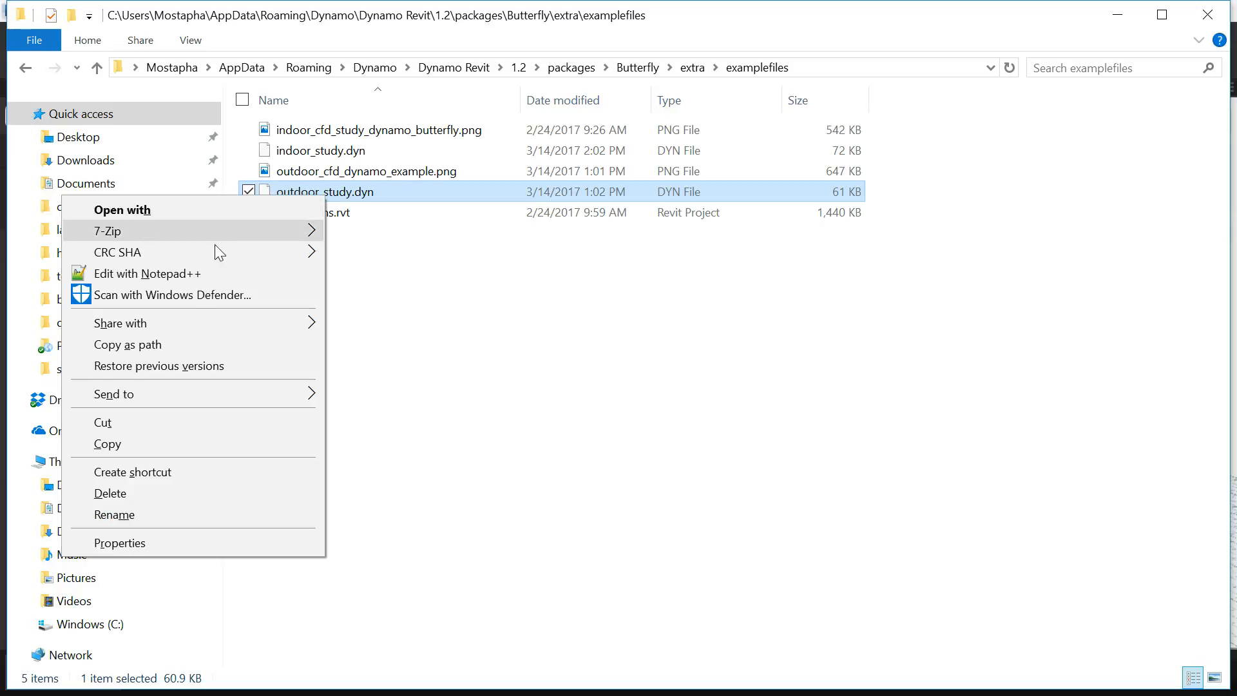
click(193, 345)
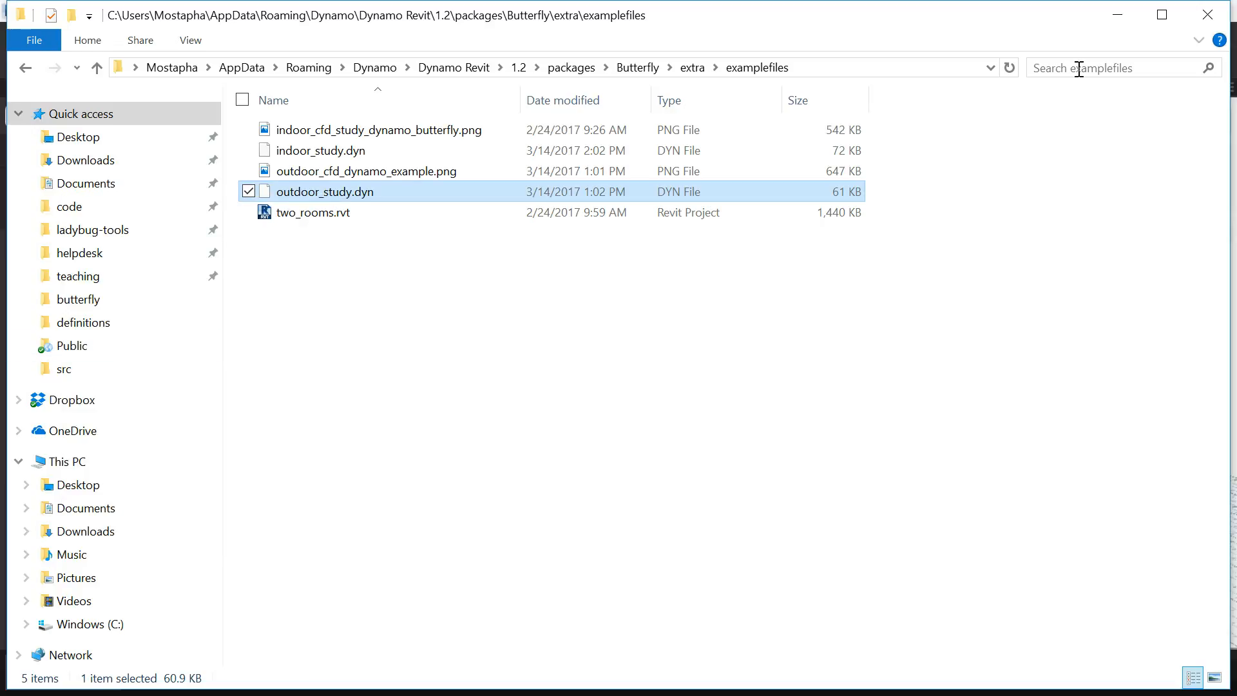
click(1117, 12)
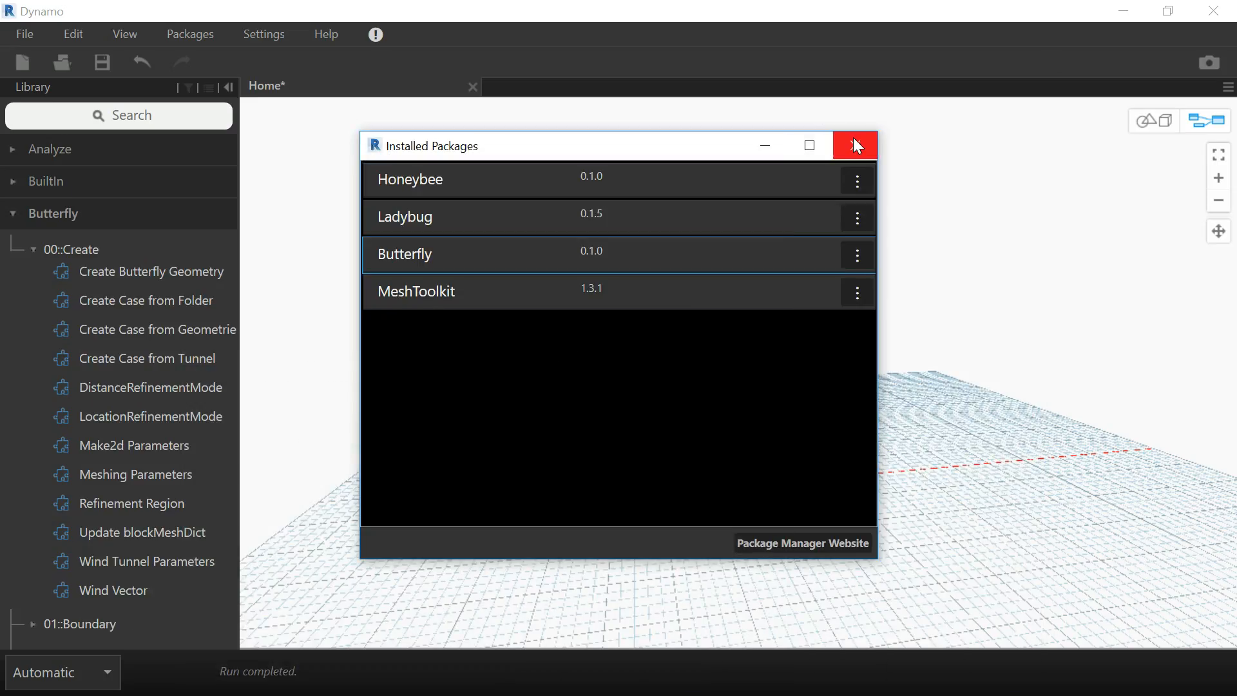
Dismiss the installed packages list and open outdoor_study.dyn in Dynamo using the copied path.
click(854, 141)
click(65, 59)
click(668, 413)
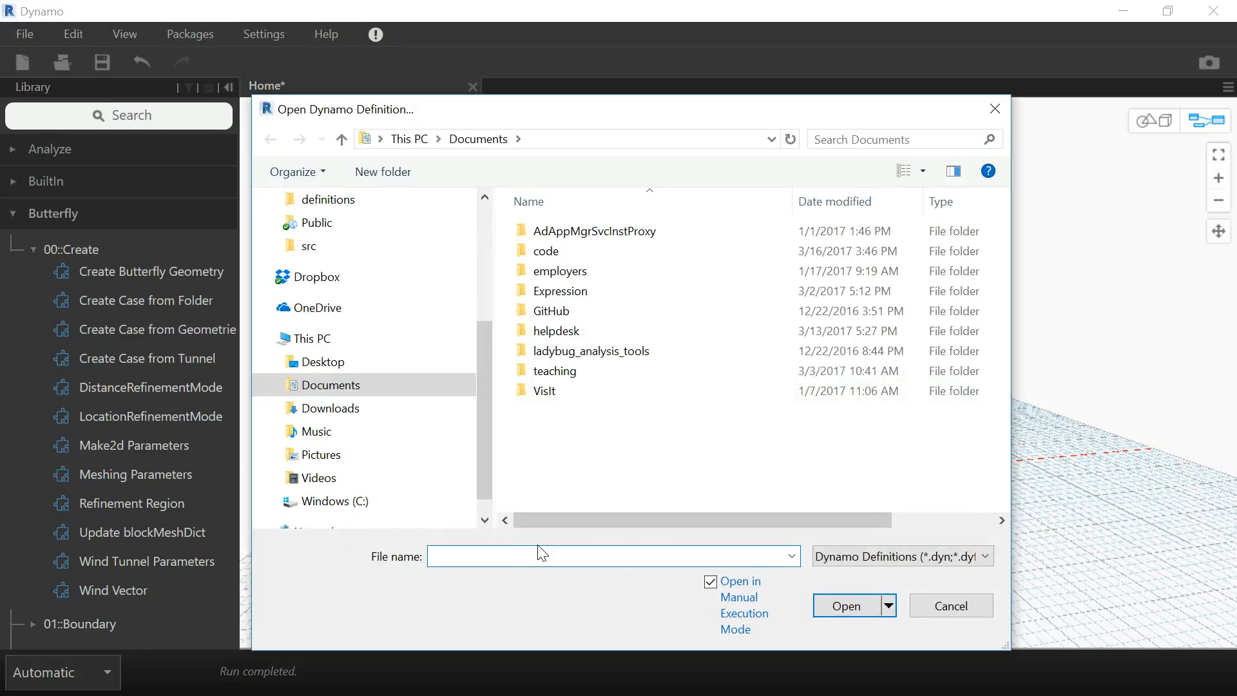
key(ctrl+v)
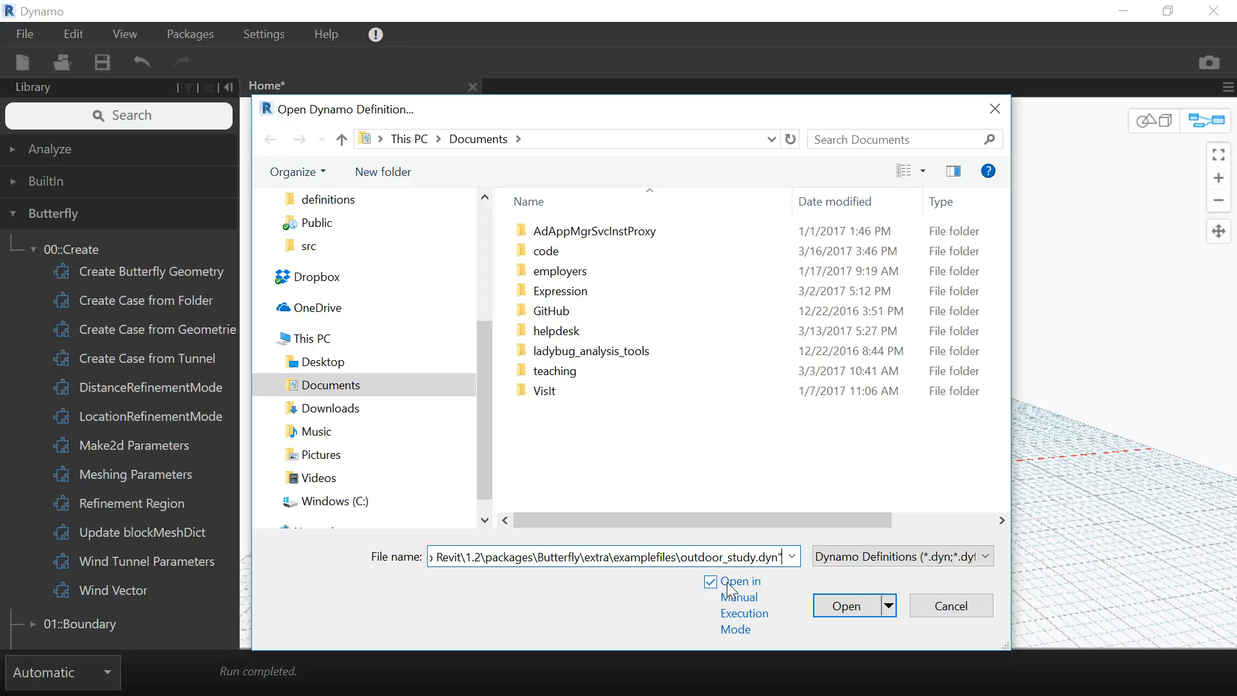
click(849, 612)
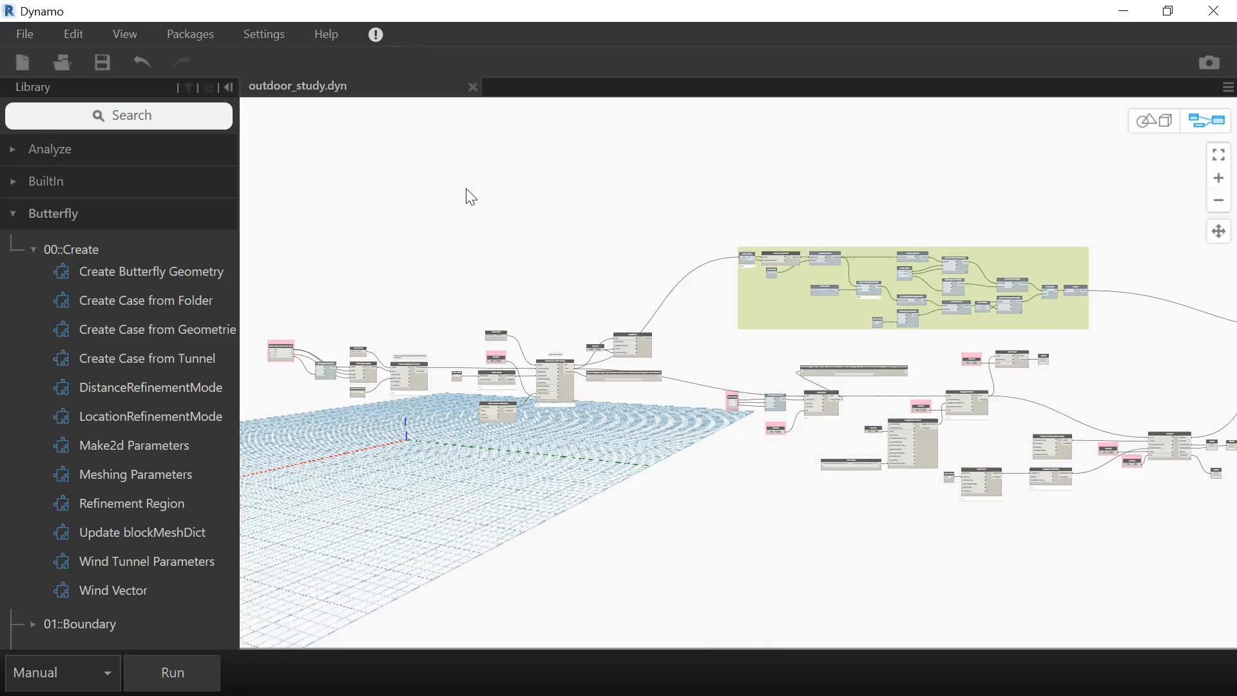
Collapse the library and move the block size group, Point.ByCoordinates and Cuboid.ByLengths nodes farther away from the Create Butterfly Geometry node.
click(230, 87)
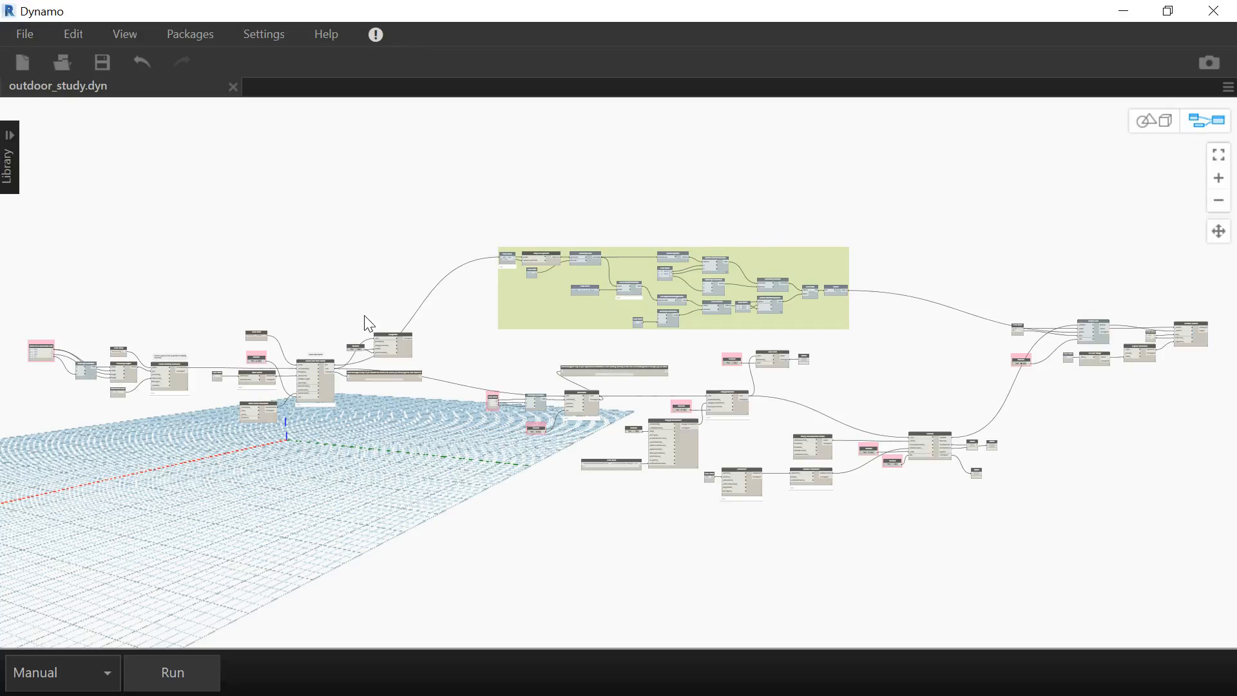
middle_drag(213, 287, 367, 267)
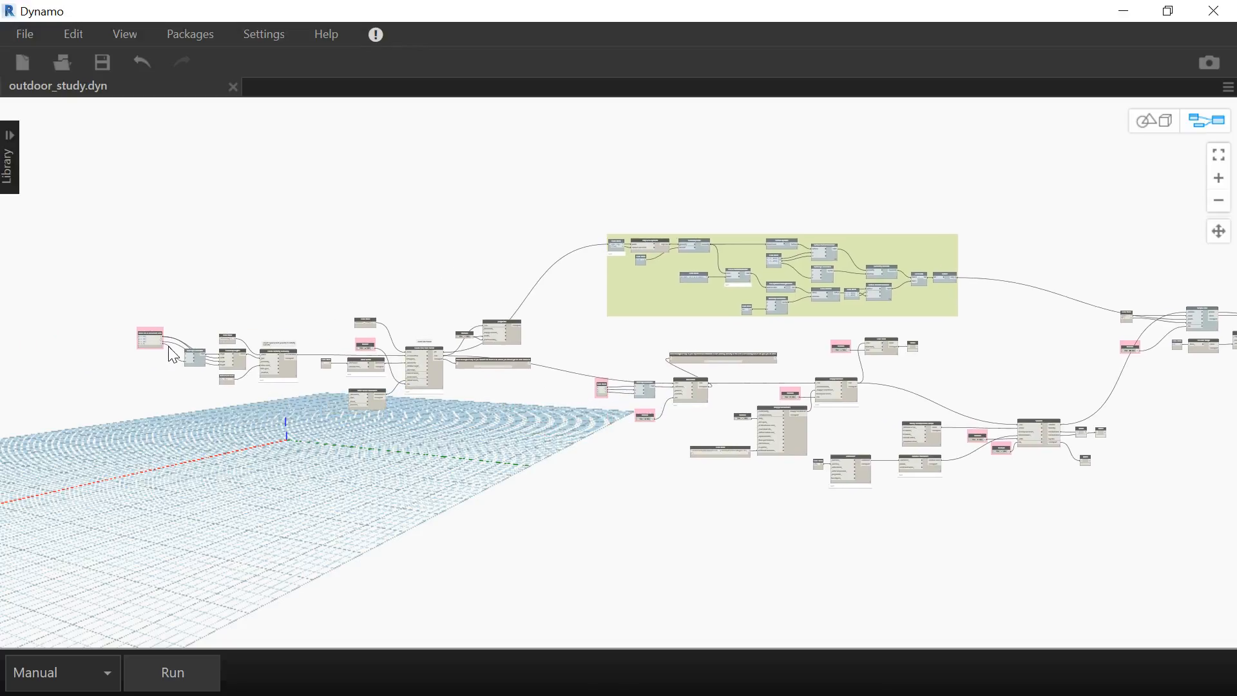
scroll(147, 367, up, 3)
scroll(147, 368, up, 6)
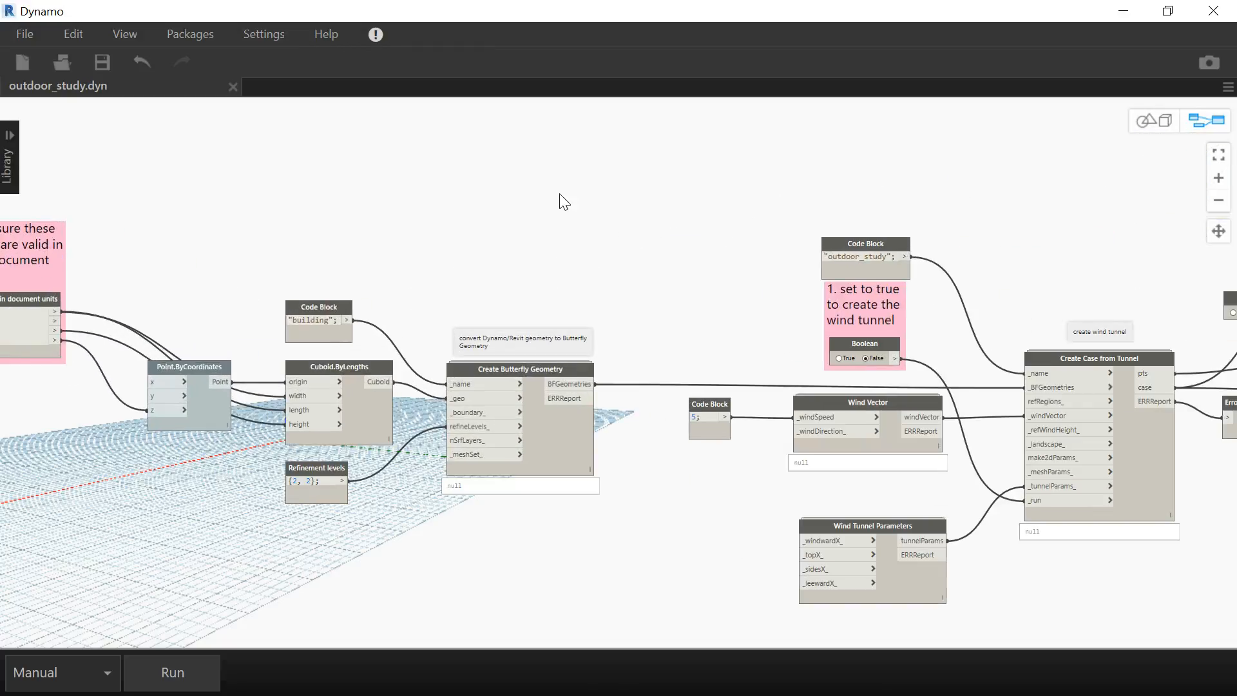
scroll(598, 188, down, 2)
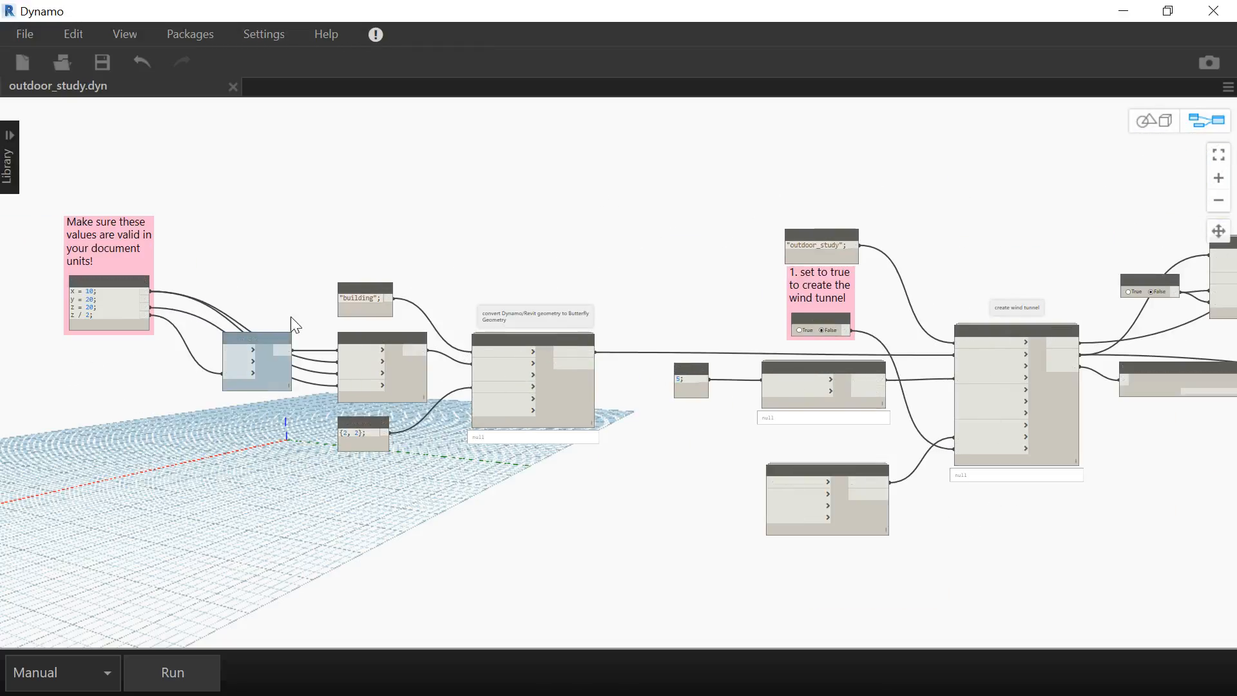
scroll(303, 335, up, 2)
middle_drag(187, 248, 419, 267)
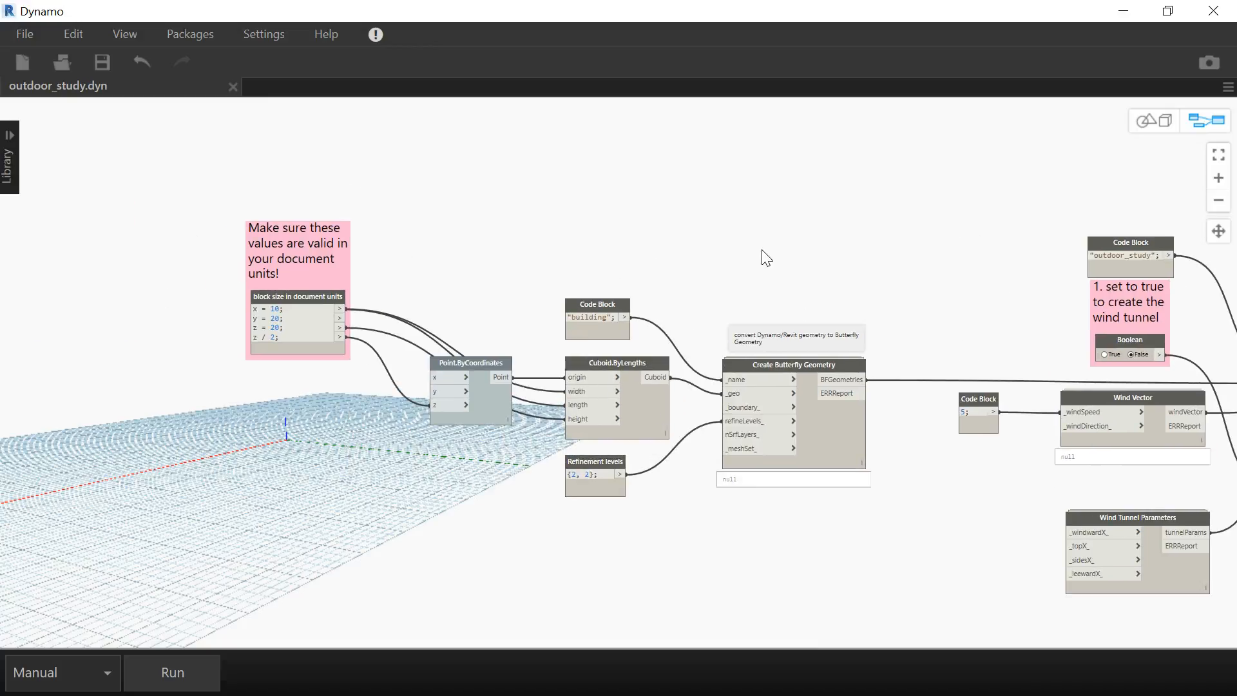
click(662, 411)
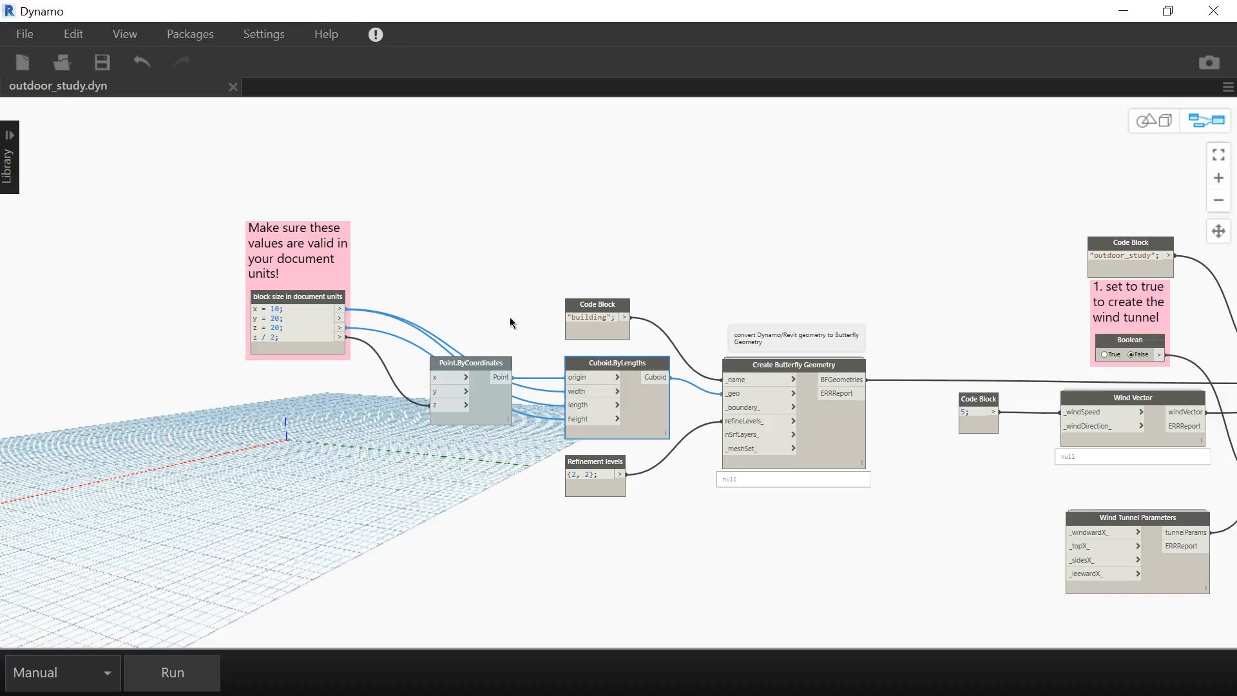
shift+drag(294, 282, 106, 290)
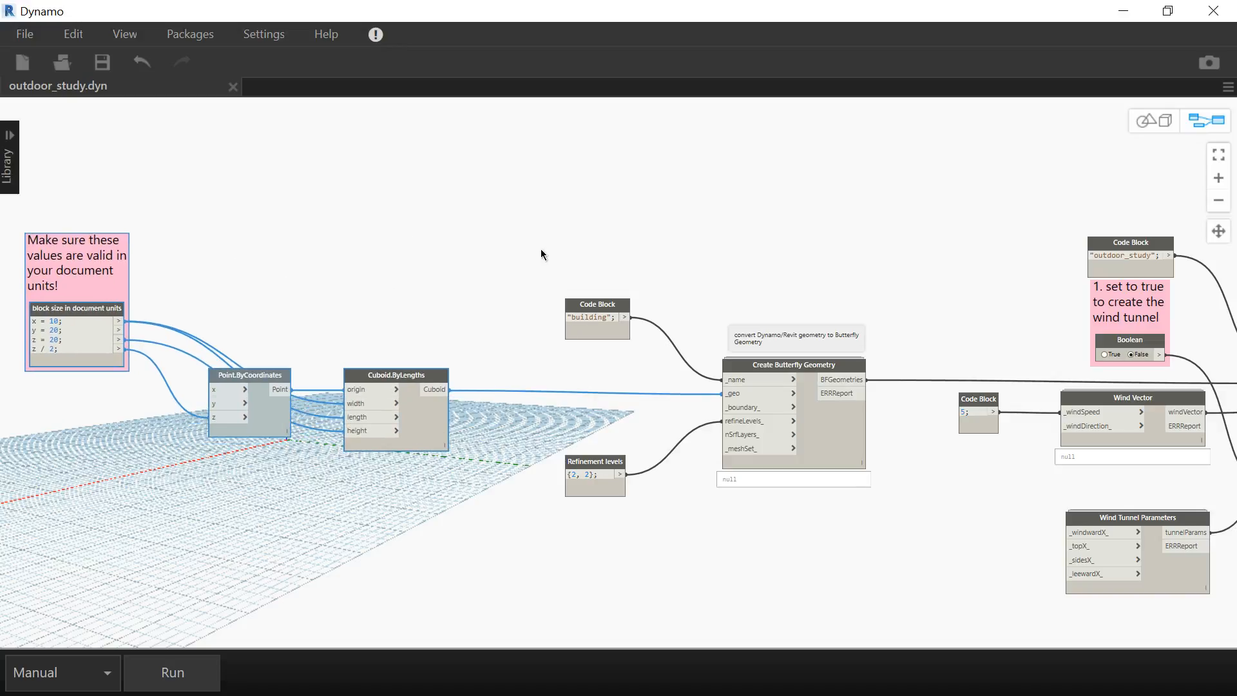
Run the outdoor study graph to generate the building block, and clear the node selection.
scroll(480, 284, down, 2)
scroll(473, 273, up, 4)
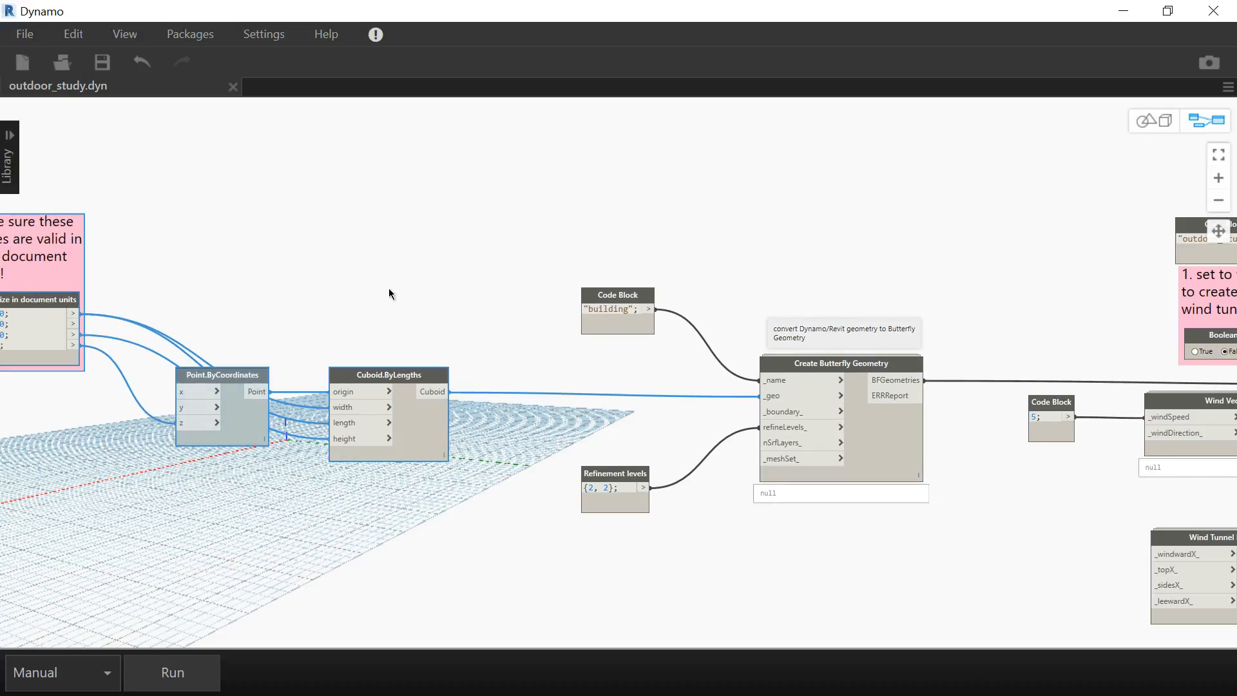
middle_drag(381, 296, 459, 257)
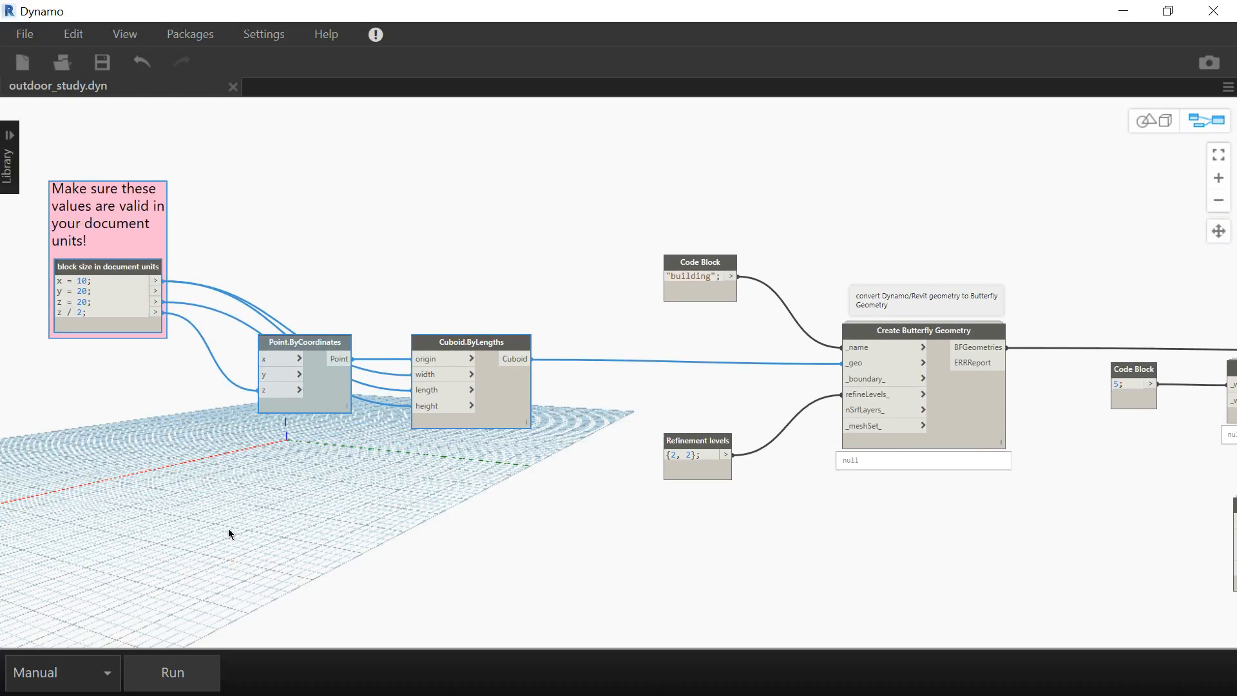
click(182, 664)
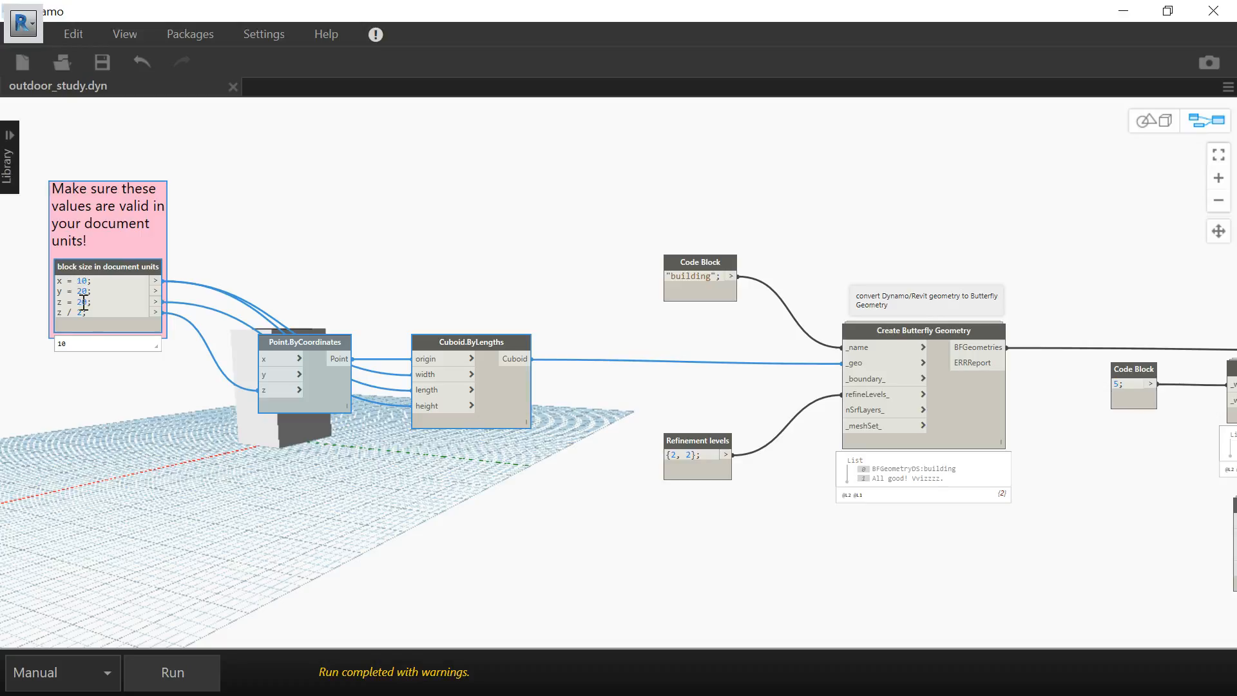
click(272, 214)
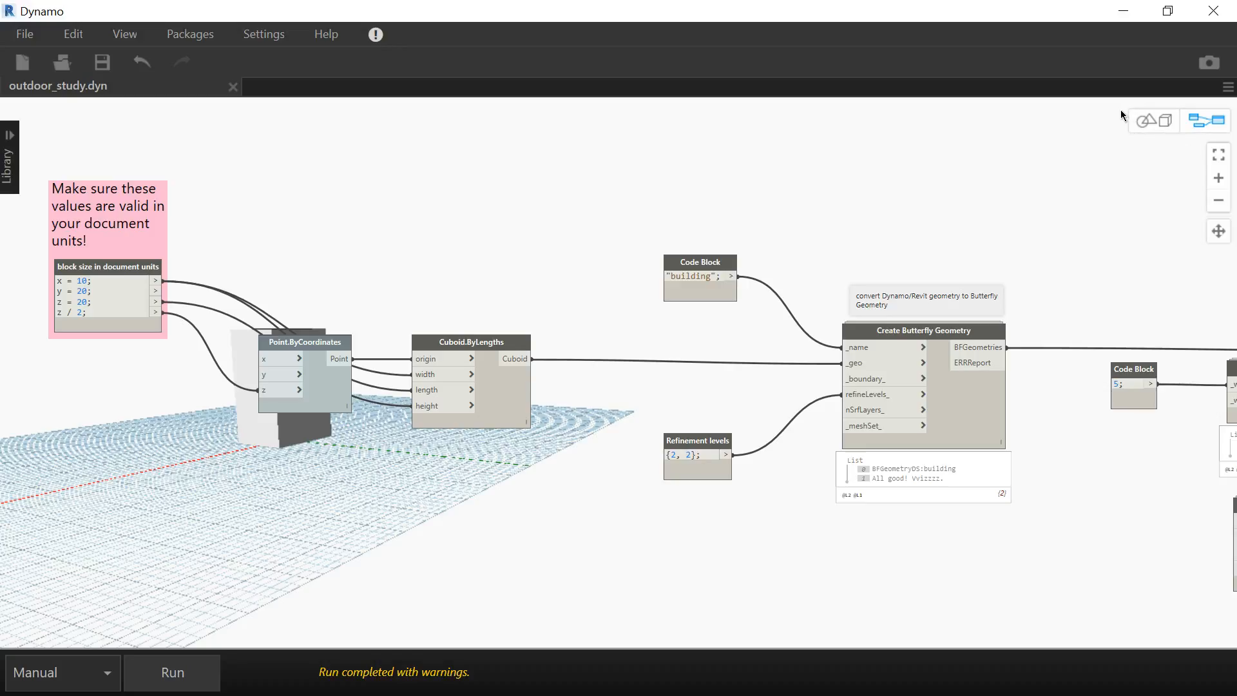
Inspect the building block from above in the 3D preview and return to the node graph.
click(1153, 121)
right_drag(426, 323, 599, 341)
scroll(537, 227, down, 5)
right_drag(553, 517, 732, 481)
middle_drag(709, 403, 560, 401)
right_drag(566, 466, 591, 468)
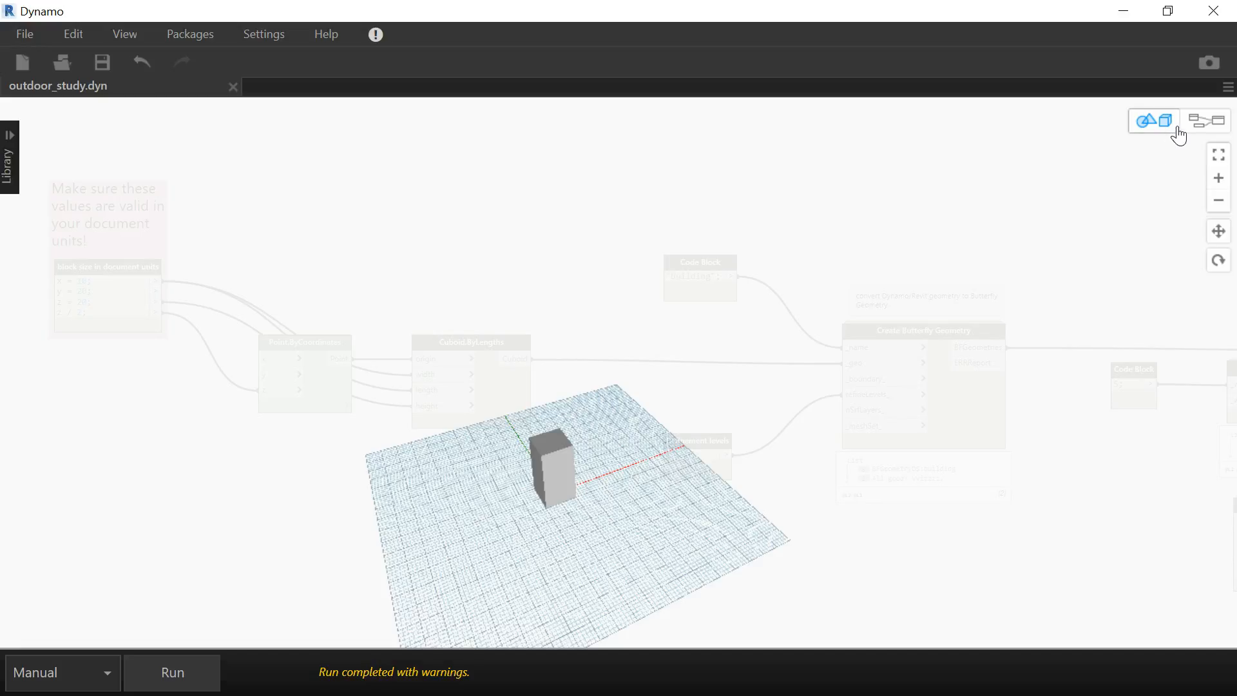
click(1210, 133)
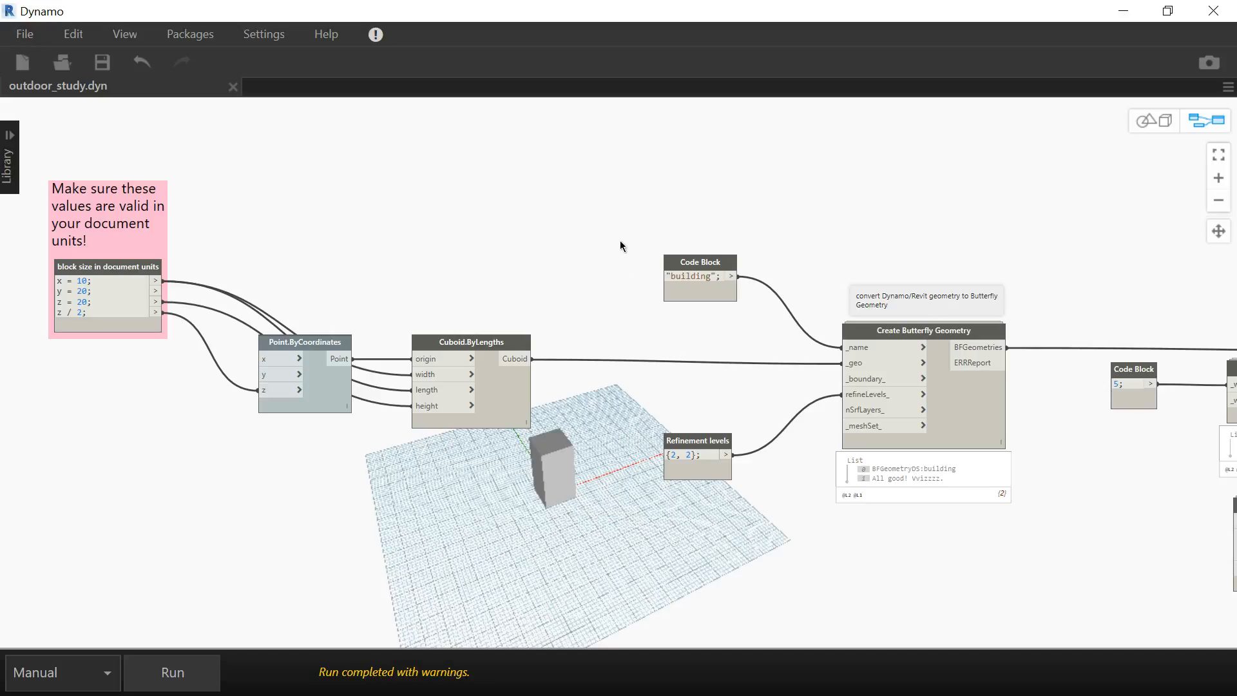
Examine the graph from the Create Butterfly Geometry and wind tunnel nodes through meshing and solution to the velocity vector visualization nodes.
scroll(620, 244, right, 3)
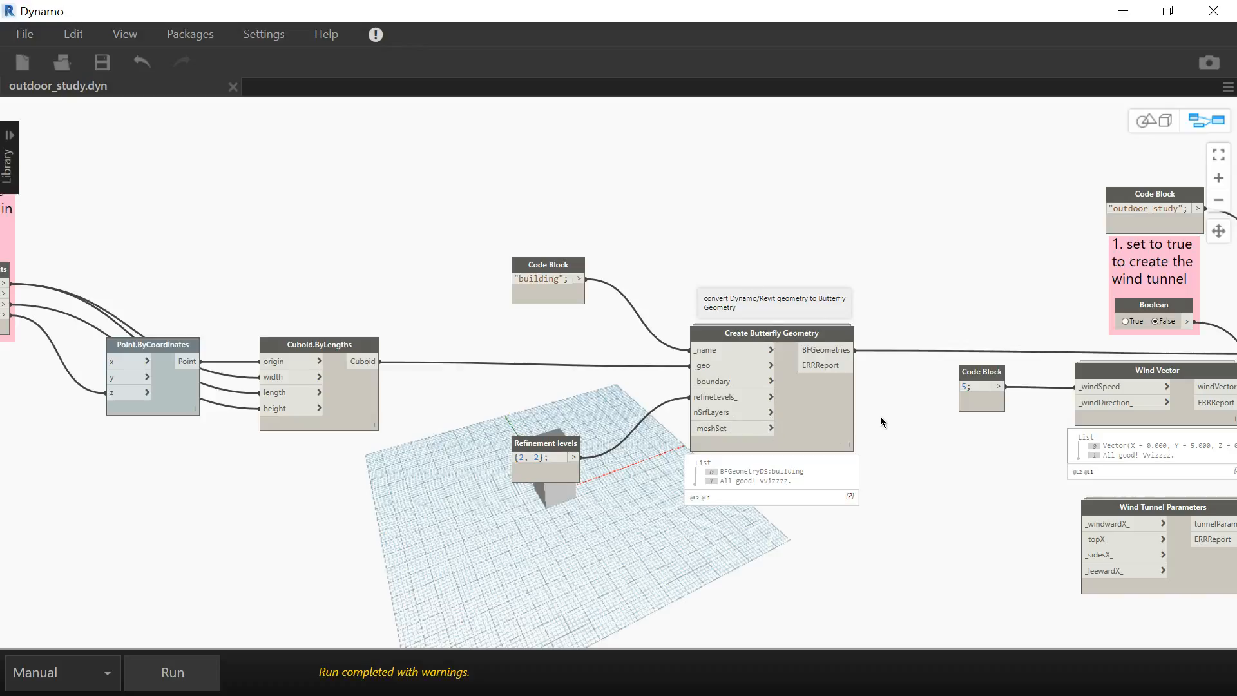
middle_drag(885, 415, 843, 384)
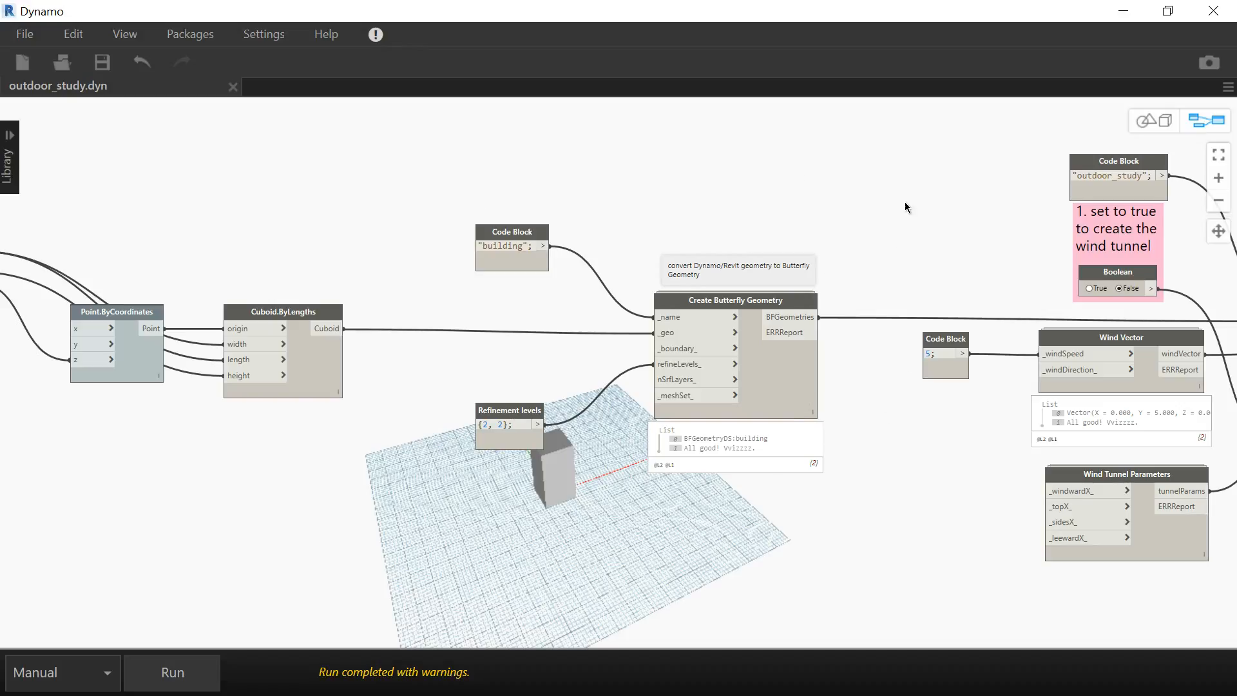
middle_drag(925, 207, 376, 217)
scroll(376, 217, down, 1)
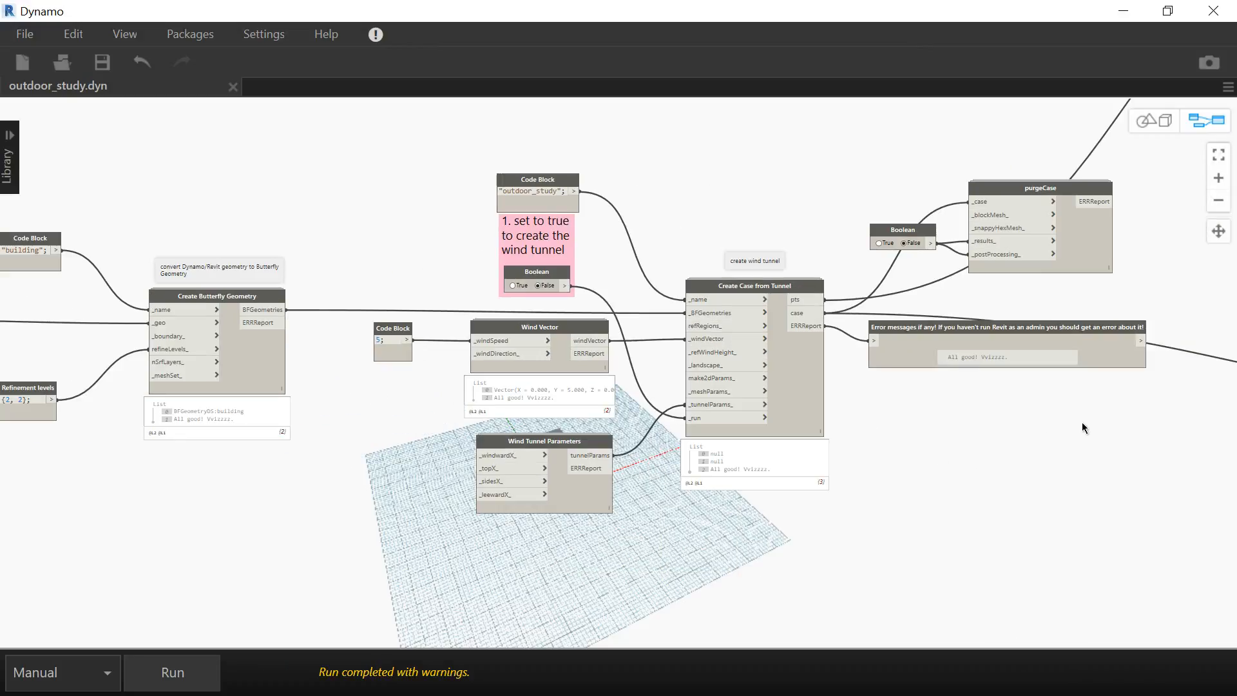
middle_drag(869, 431, 552, 403)
scroll(552, 404, down, 3)
scroll(1192, 451, up, 4)
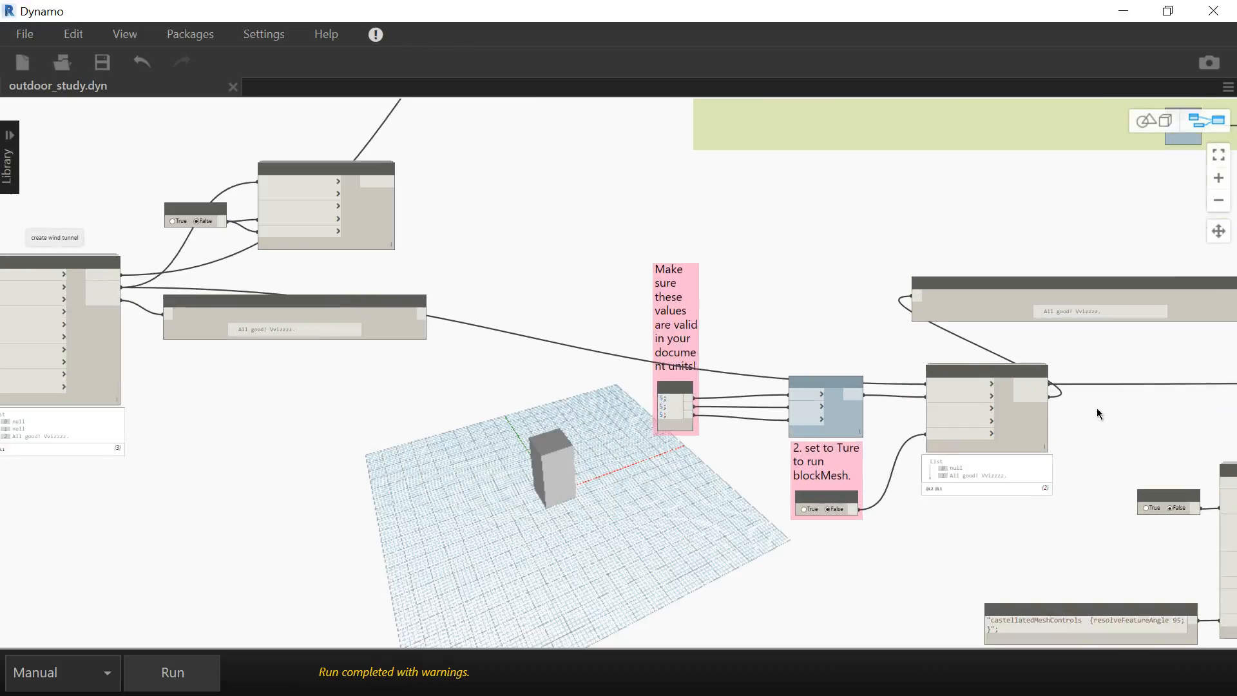
middle_drag(1107, 434, 609, 354)
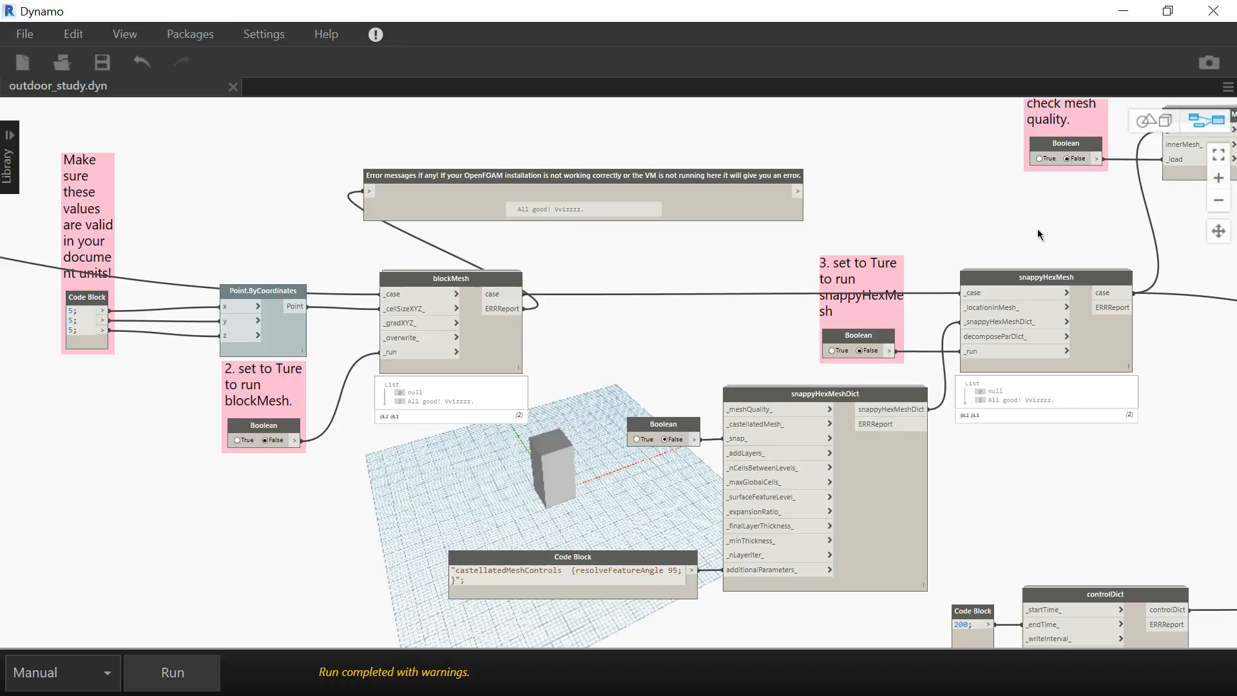
scroll(912, 245, down, 2)
middle_drag(1152, 379, 338, 289)
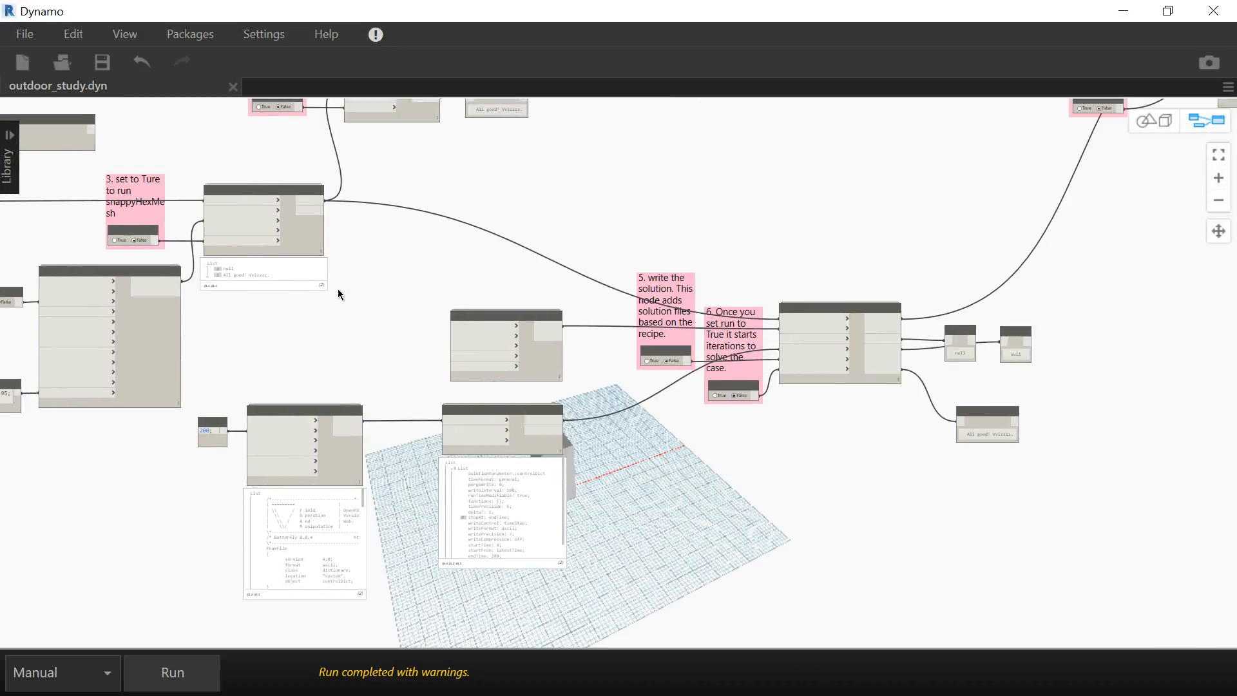
scroll(633, 323, up, 3)
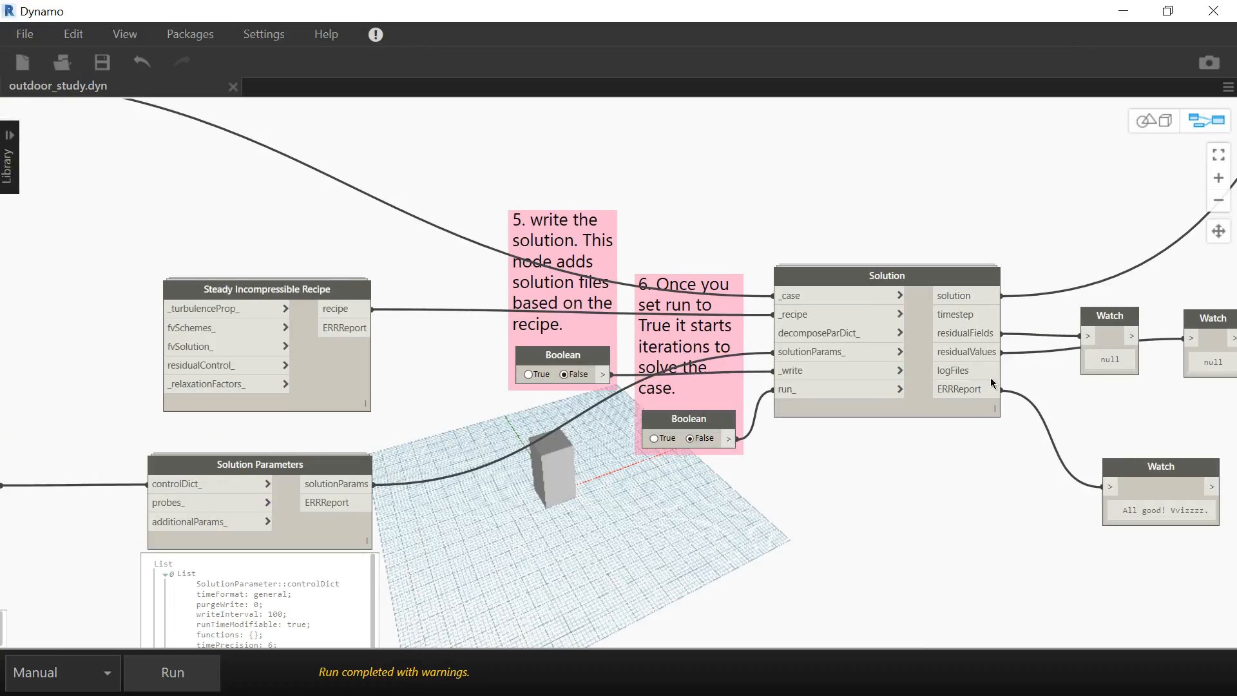
scroll(840, 273, down, 4)
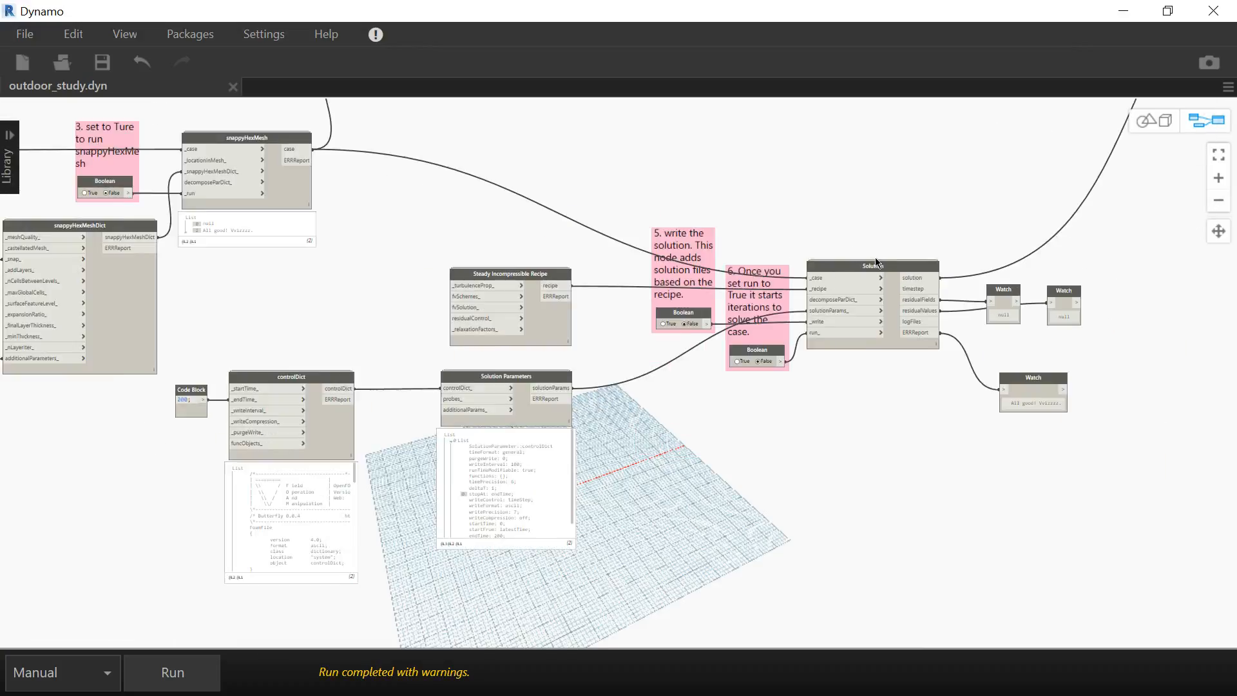
middle_drag(1008, 166, 493, 377)
scroll(778, 215, up, 3)
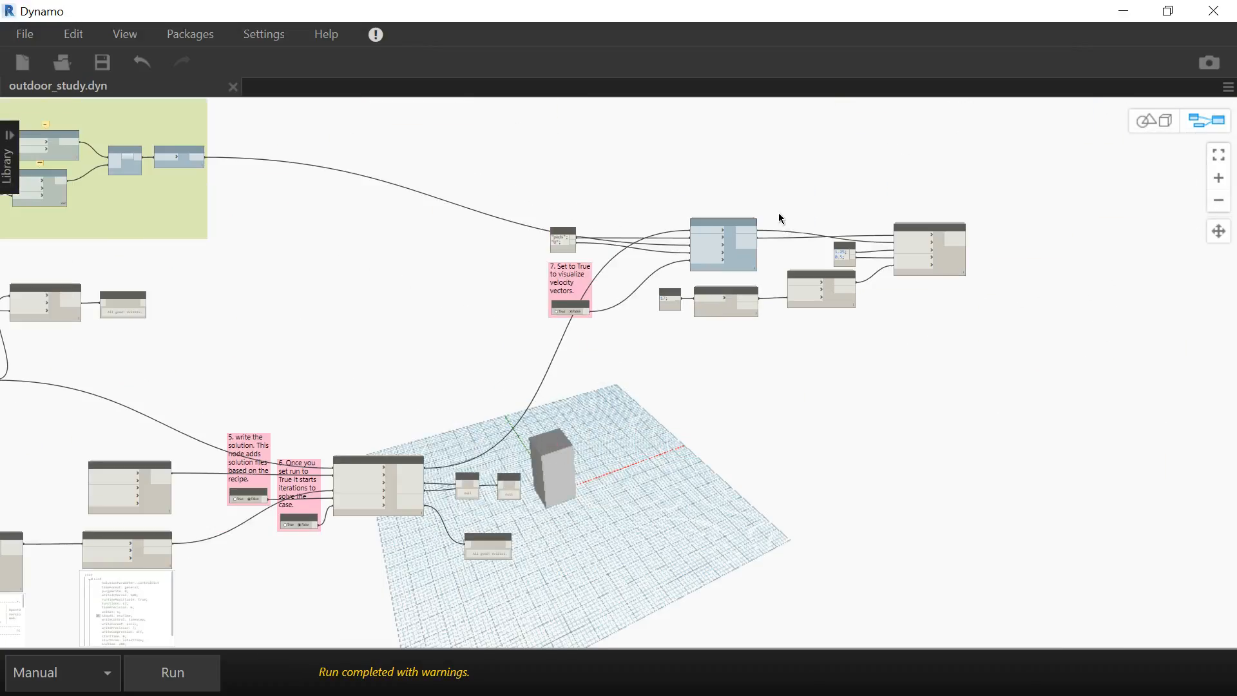
Examine the Sample Case and velocity vector nodes, and trace the graph back to the Create Case from Tunnel node and its inputs.
scroll(456, 219, up, 2)
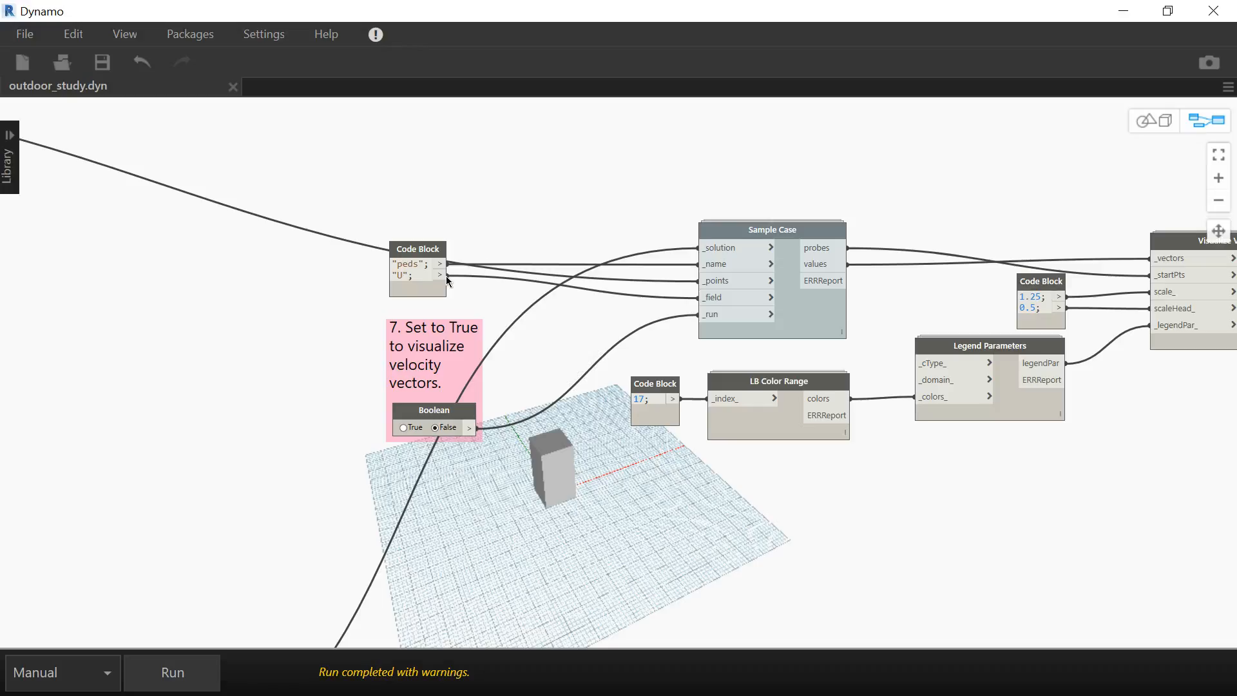
middle_drag(519, 227, 651, 188)
scroll(650, 188, down, 5)
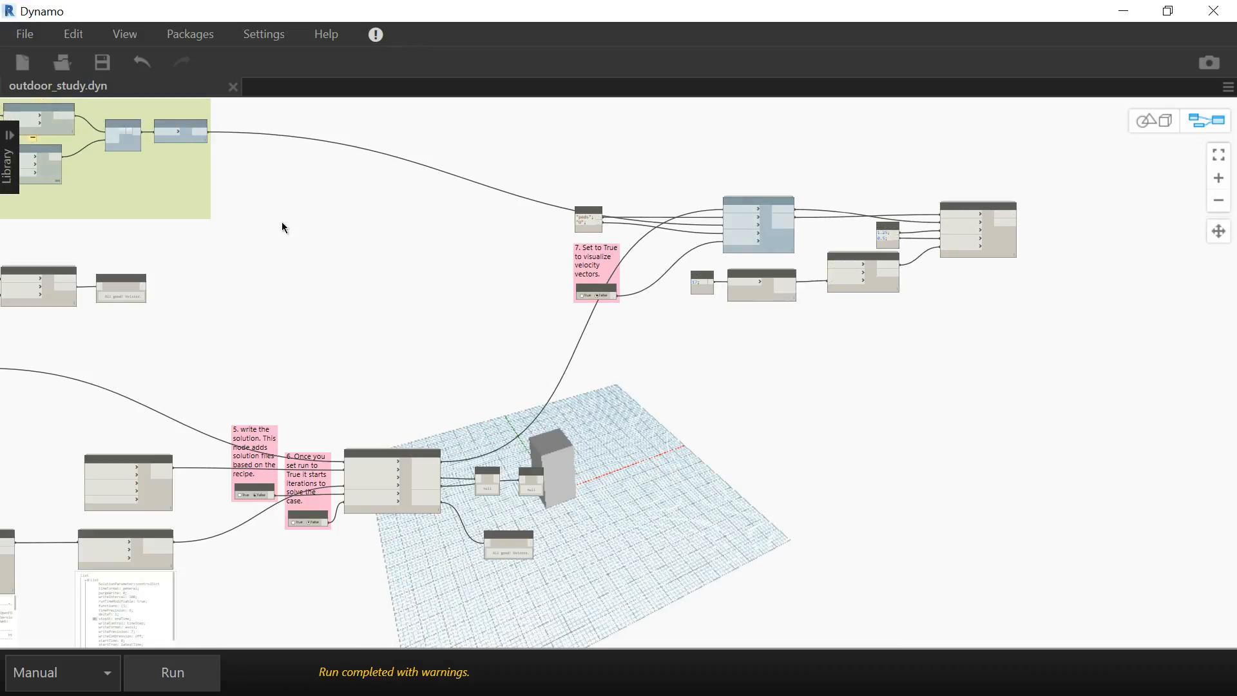
middle_drag(309, 229, 617, 228)
scroll(619, 227, down, 3)
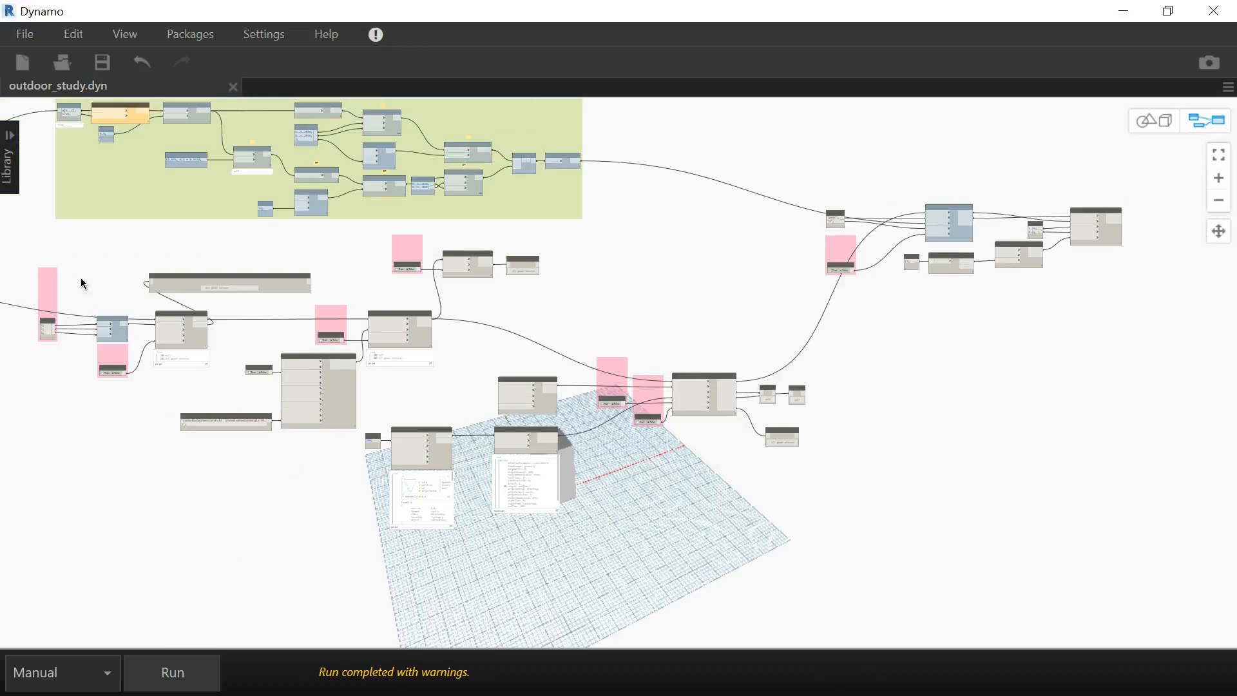
middle_drag(144, 289, 655, 326)
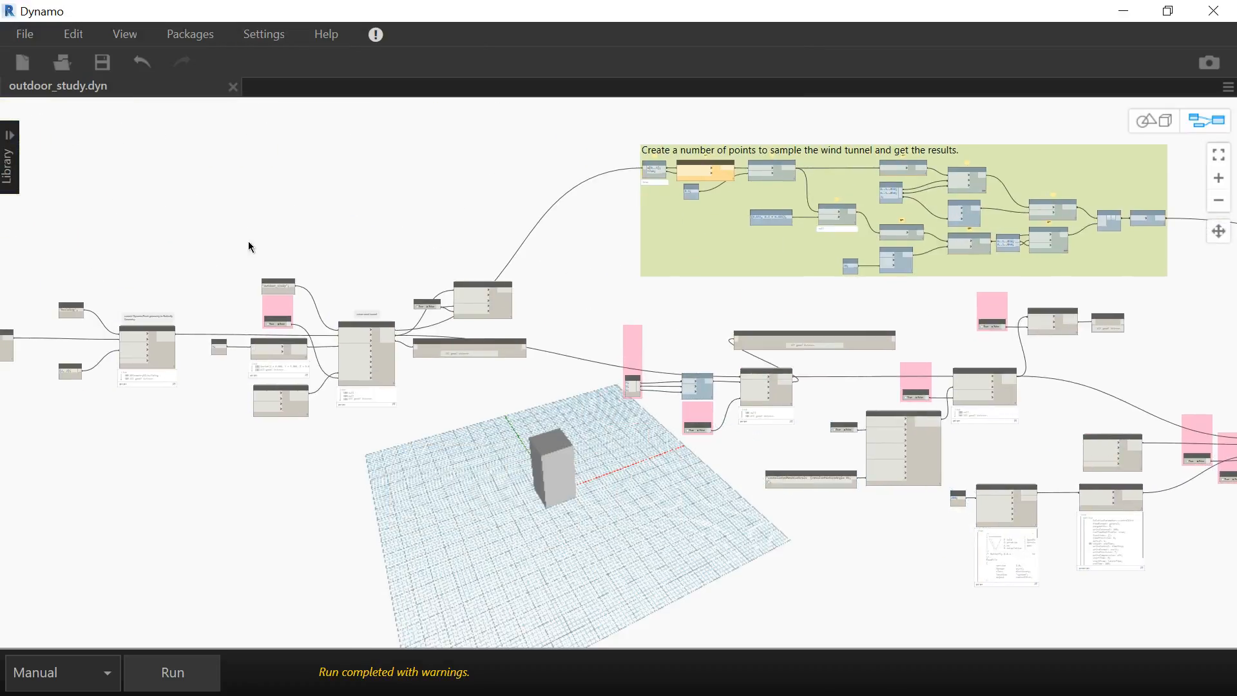
scroll(270, 275, up, 2)
scroll(276, 280, up, 3)
middle_drag(415, 287, 500, 218)
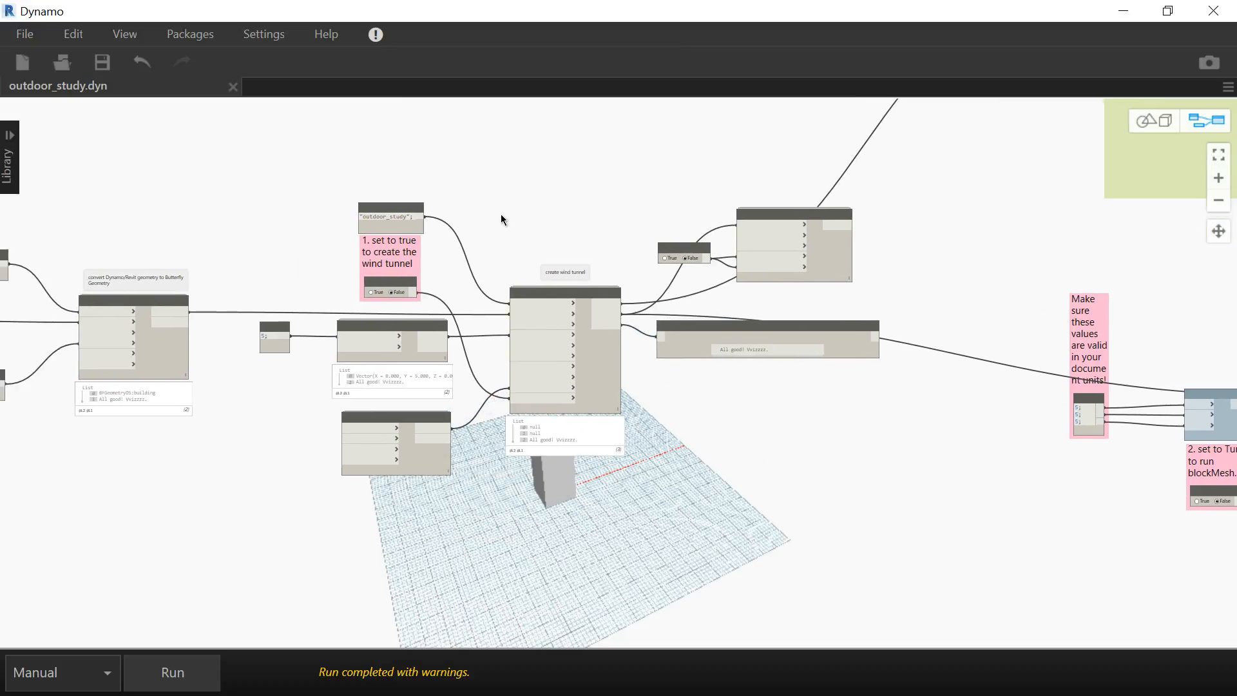
scroll(492, 229, up, 2)
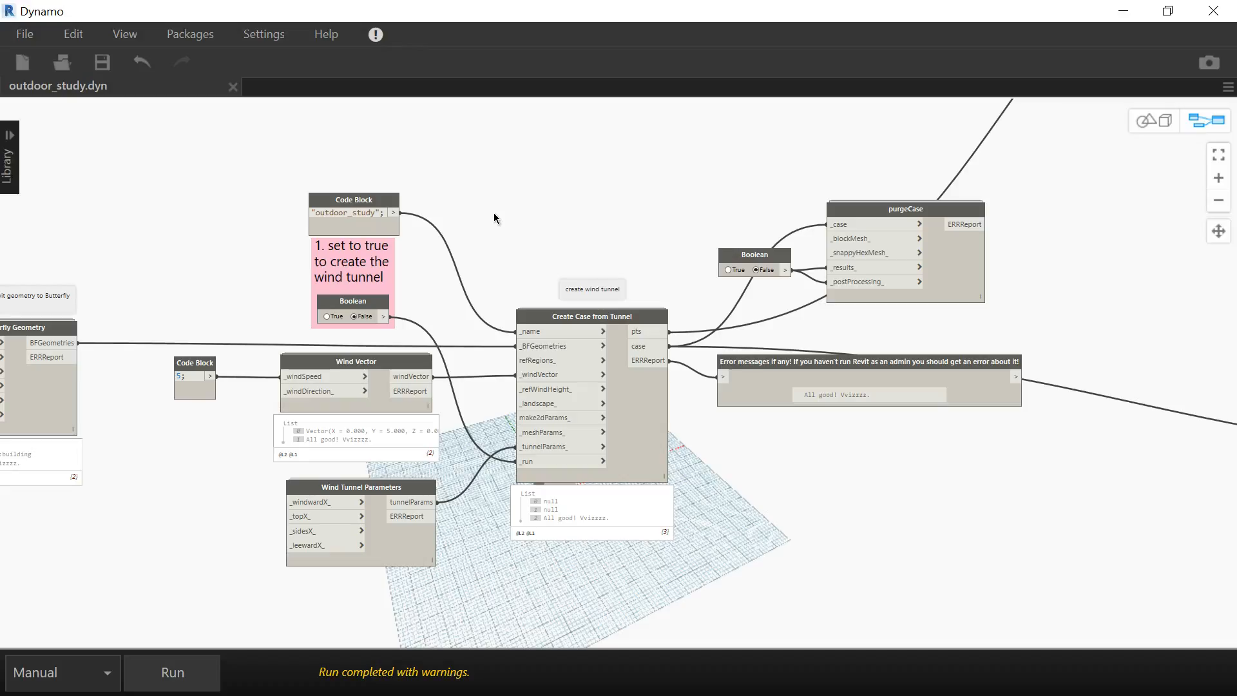
middle_drag(464, 203, 519, 180)
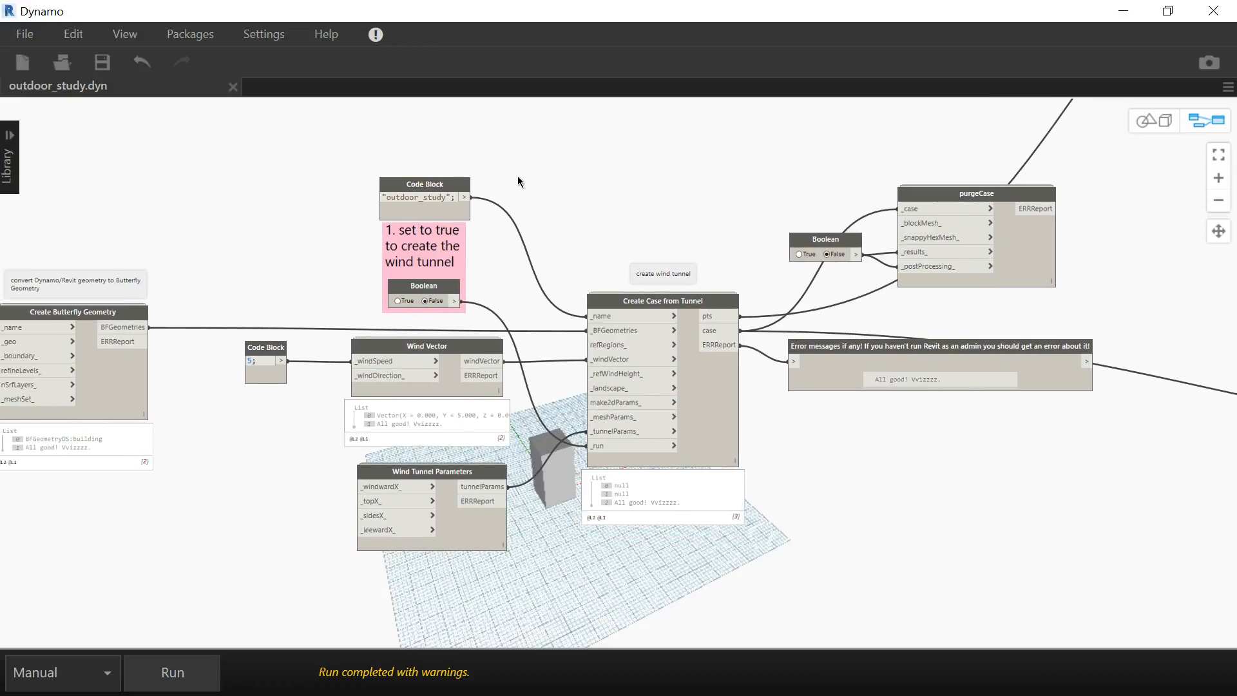
Set the Boolean under the note "1. set to true to create the wind tunnel" to True.
click(397, 301)
middle_drag(910, 445, 400, 403)
scroll(929, 514, up, 1)
scroll(990, 546, down, 3)
middle_drag(319, 360, 497, 351)
scroll(497, 334, up, 3)
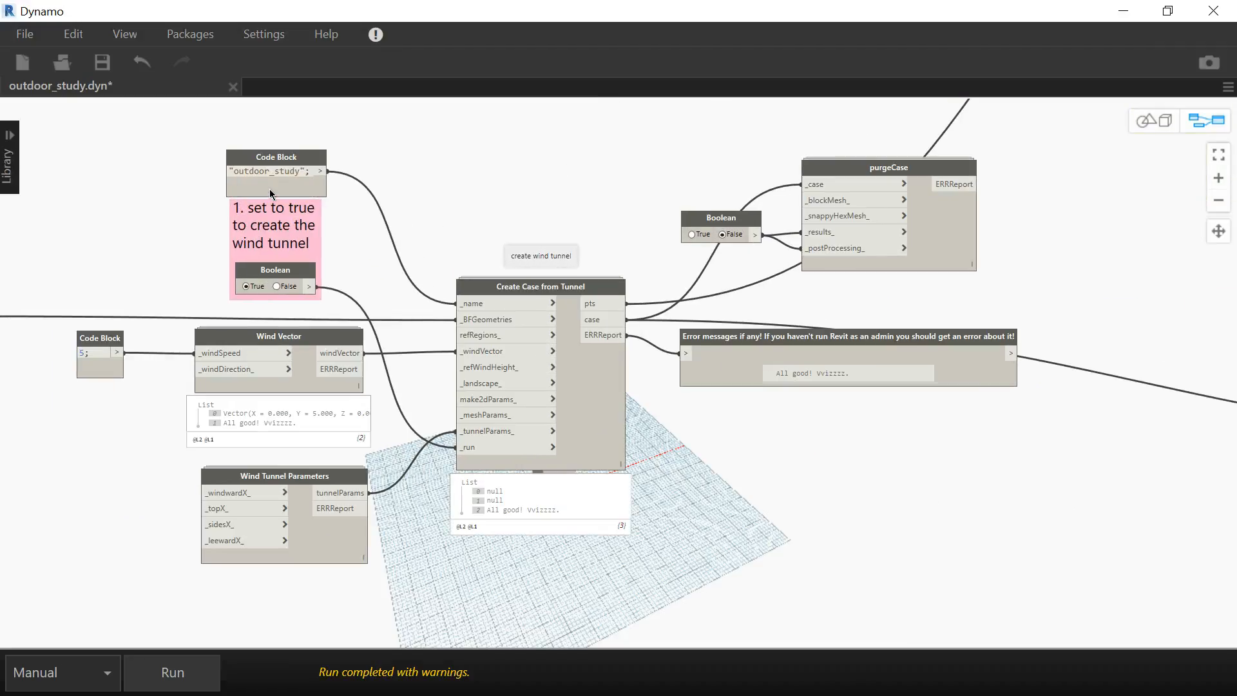
scroll(476, 307, up, 2)
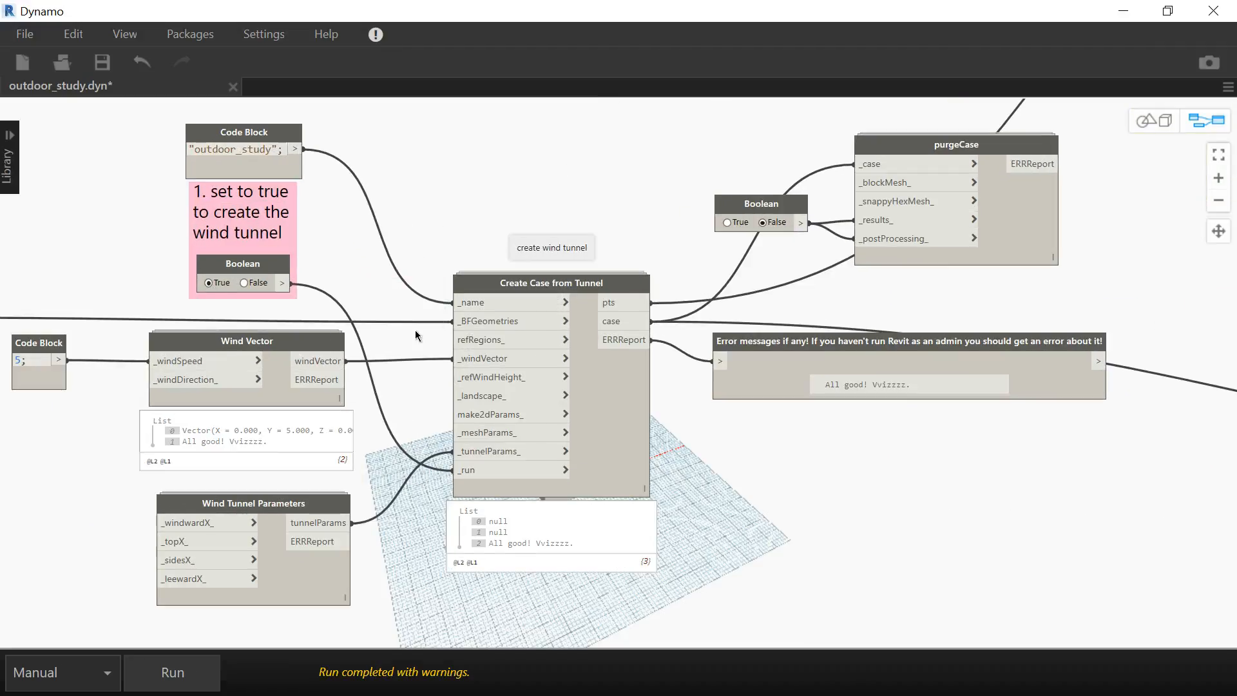
Review the Wind Vector and Wind Tunnel Parameters inputs, and run the graph to create the wind tunnel.
middle_drag(71, 288, 461, 268)
middle_drag(355, 266, 358, 267)
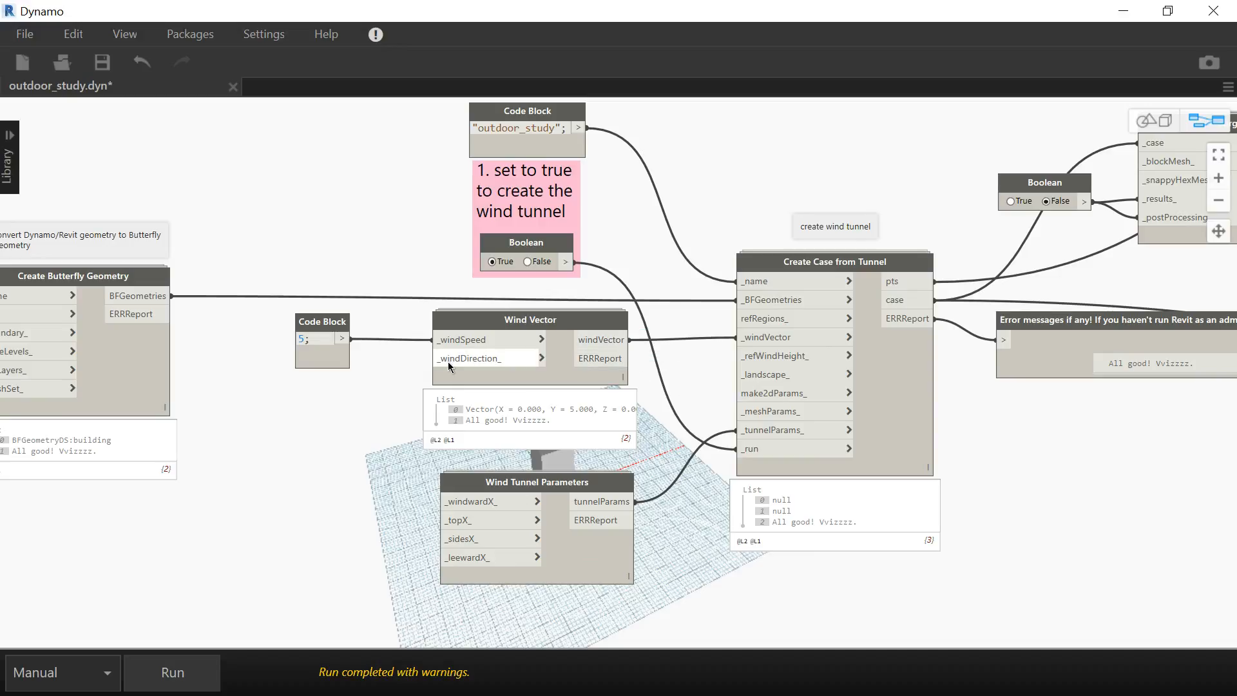
mouse_move(447, 361)
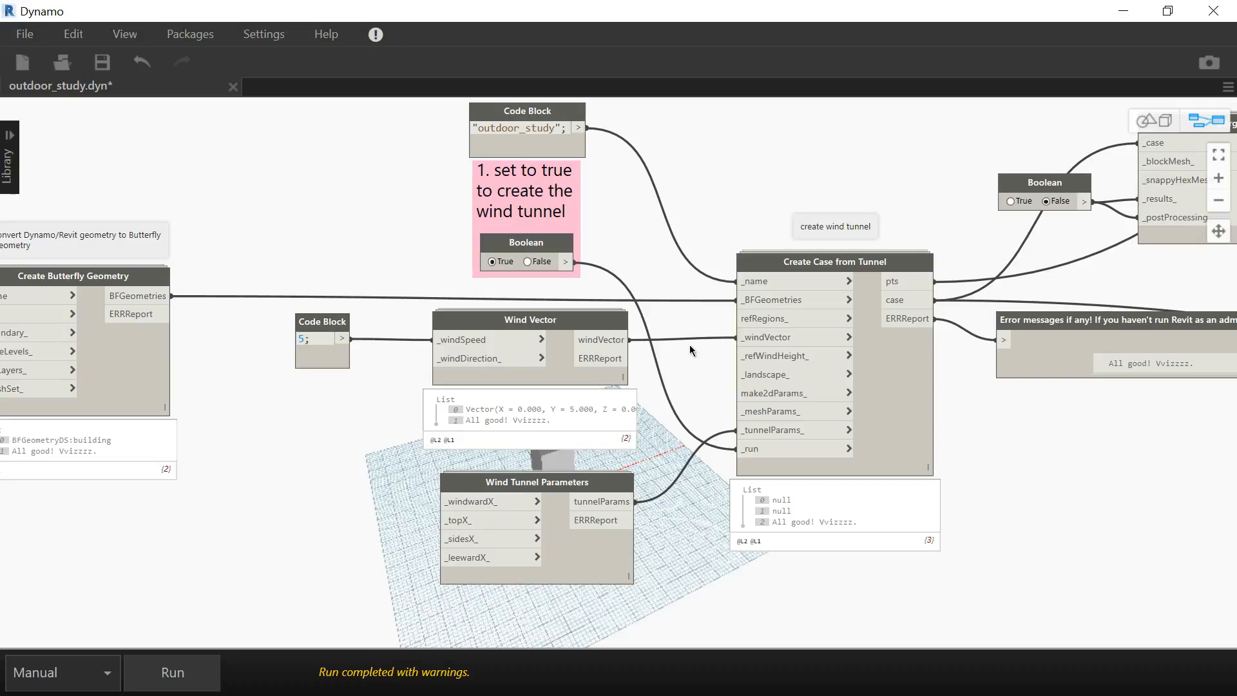
middle_drag(688, 362, 555, 307)
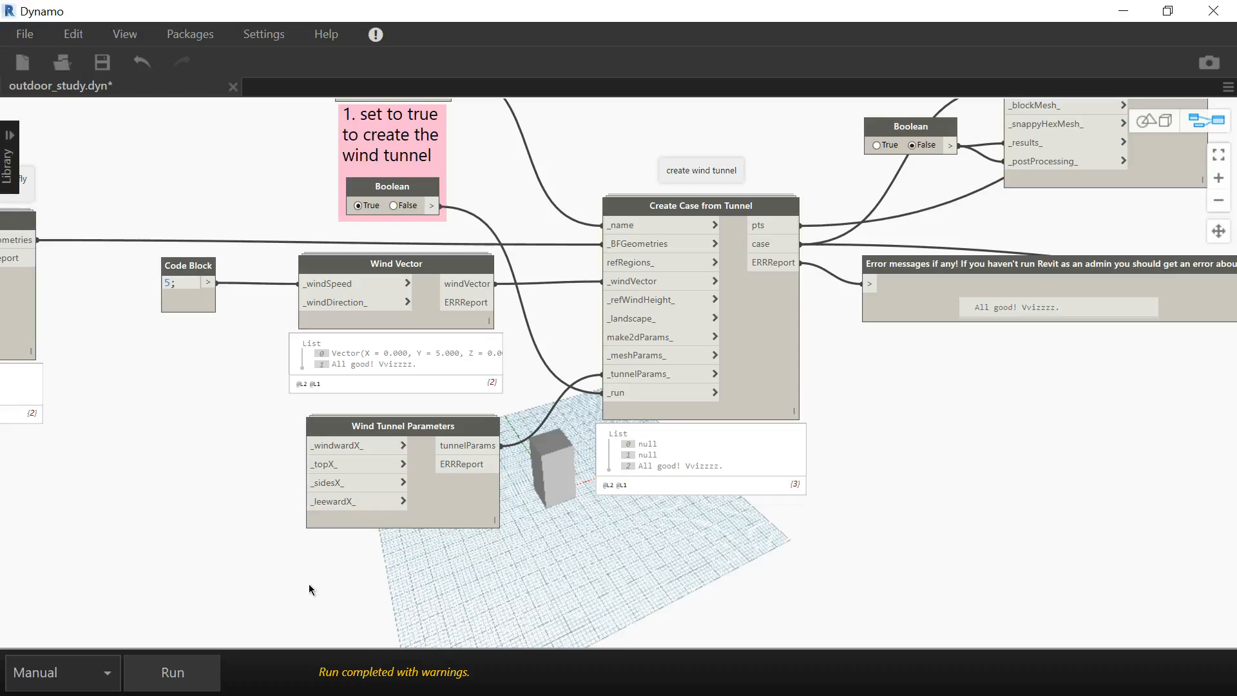
click(200, 682)
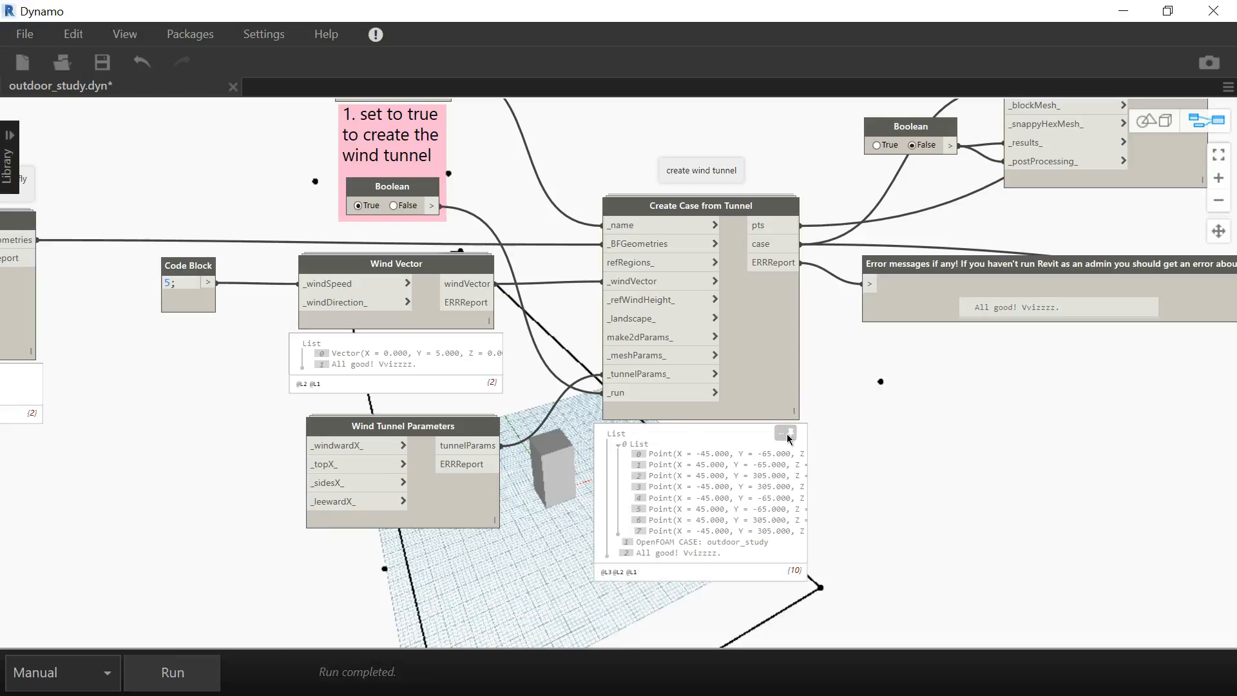
Collapse the Create Case from Tunnel output preview, inspect the wind tunnel around the building in the 3D preview, and return to the node graph.
click(788, 436)
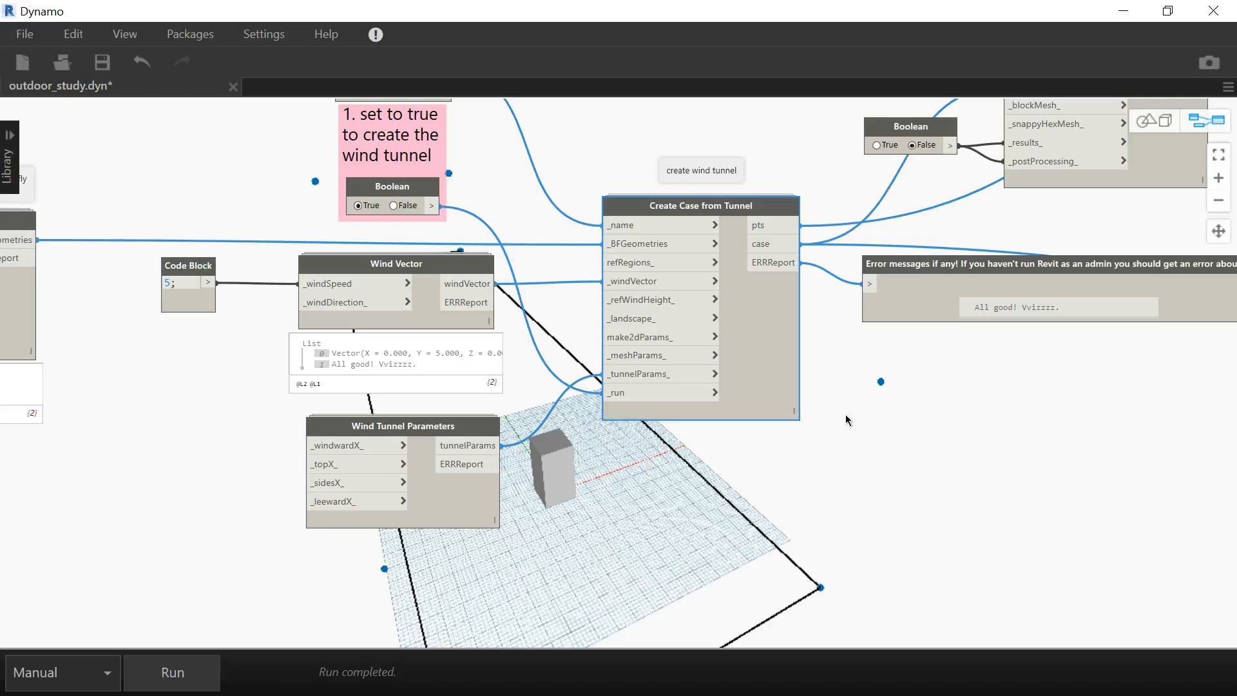
click(1153, 120)
right_drag(840, 413, 558, 437)
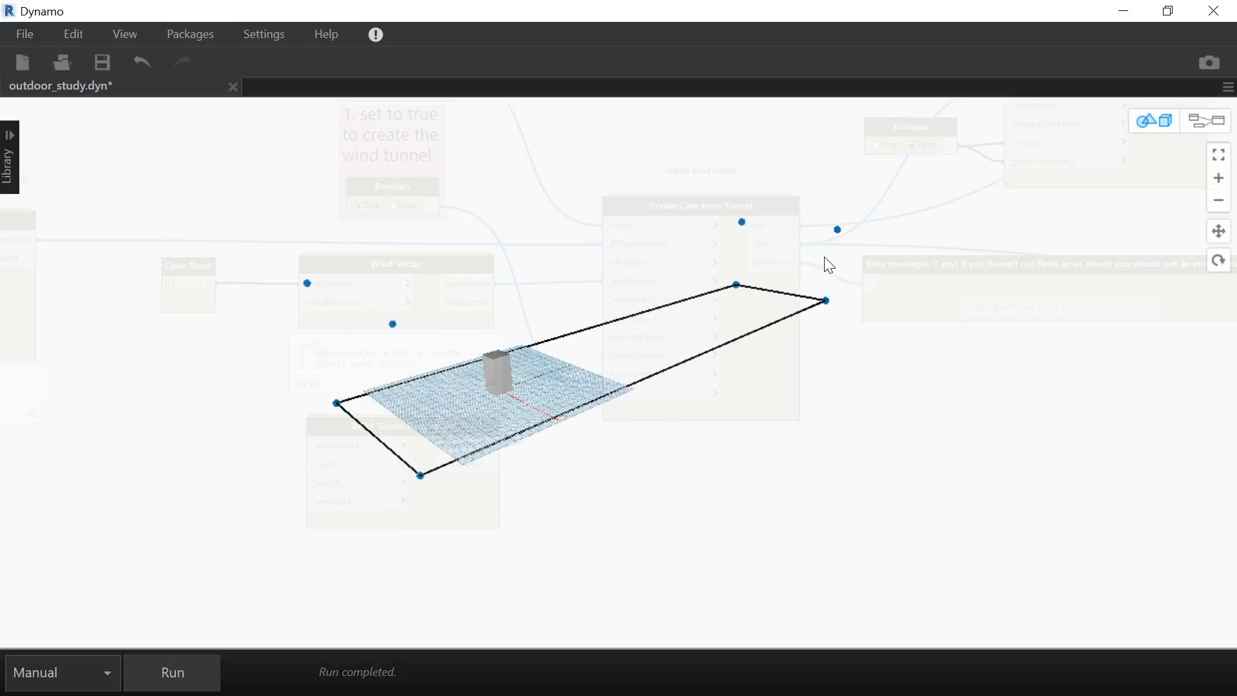
right_drag(682, 335, 682, 348)
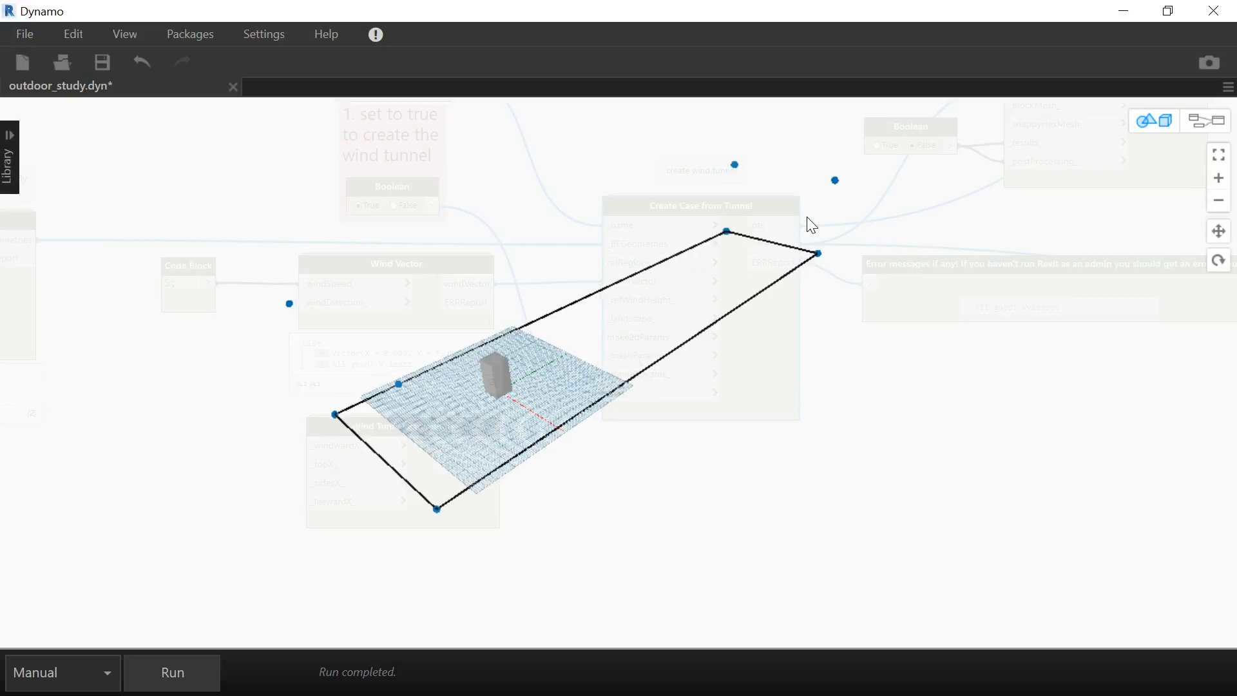
click(1202, 121)
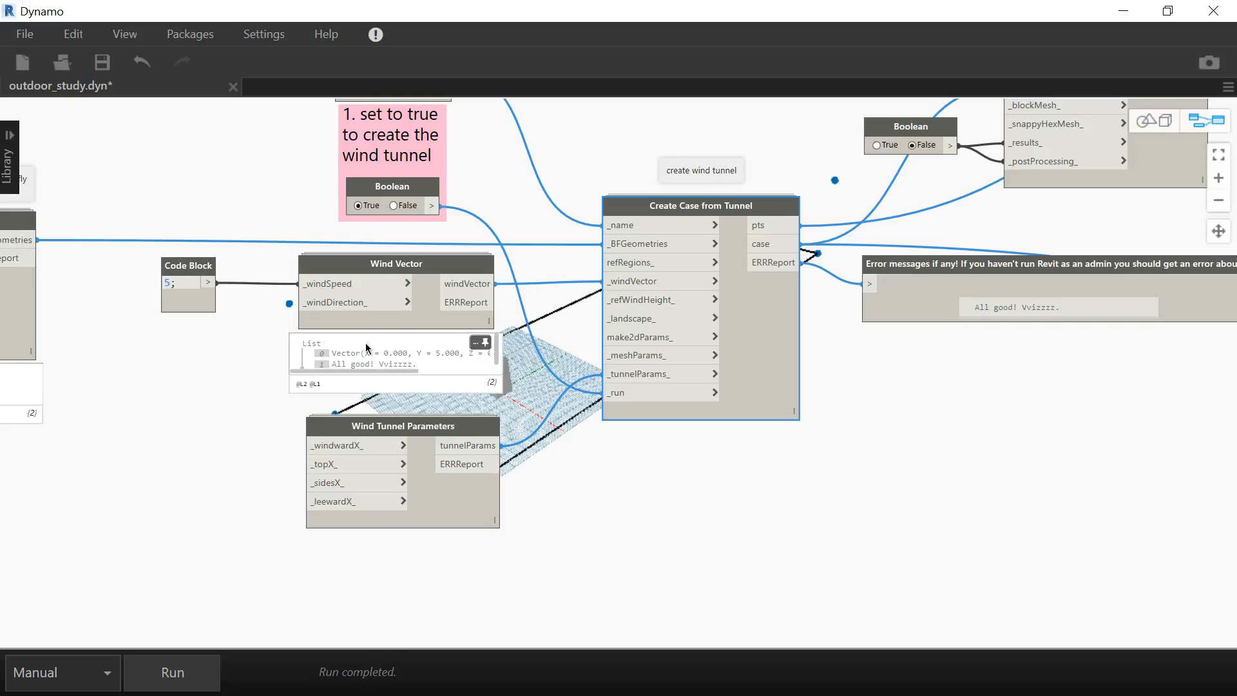
Search the nodes for "vect" and place a Vector.ByCoordinates (x, y, z) node below the wind speed code block.
middle_drag(280, 313, 452, 289)
right_click(356, 361)
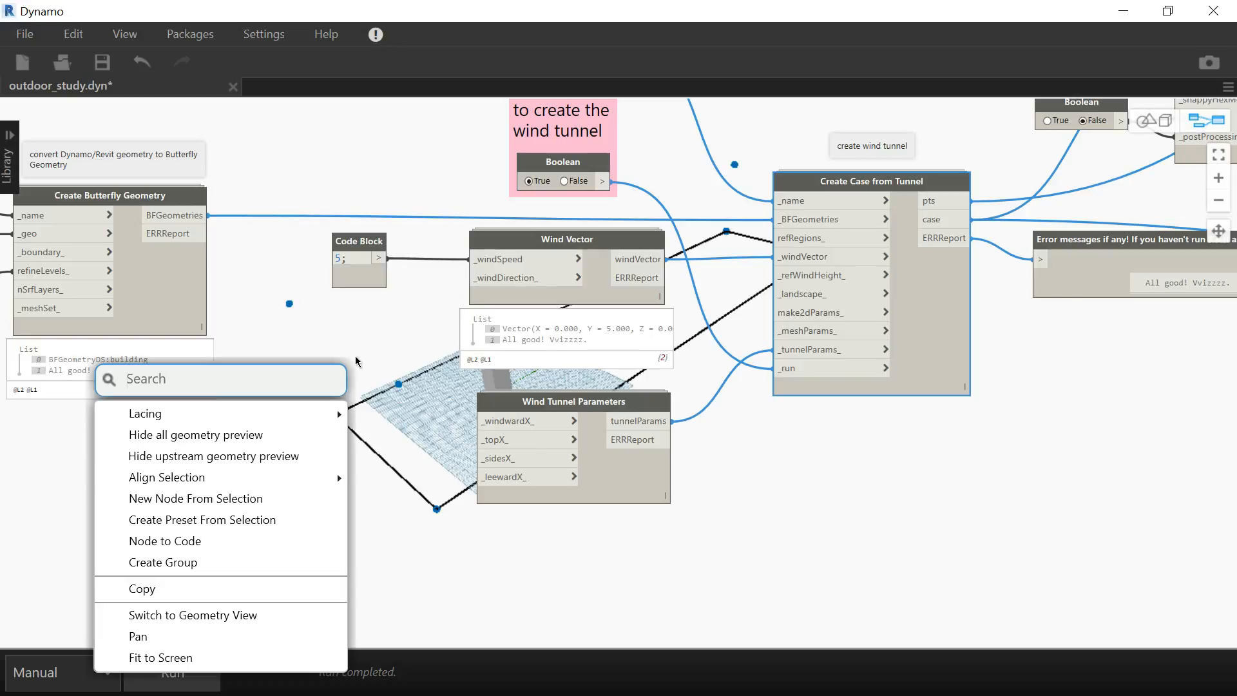
text(vect)
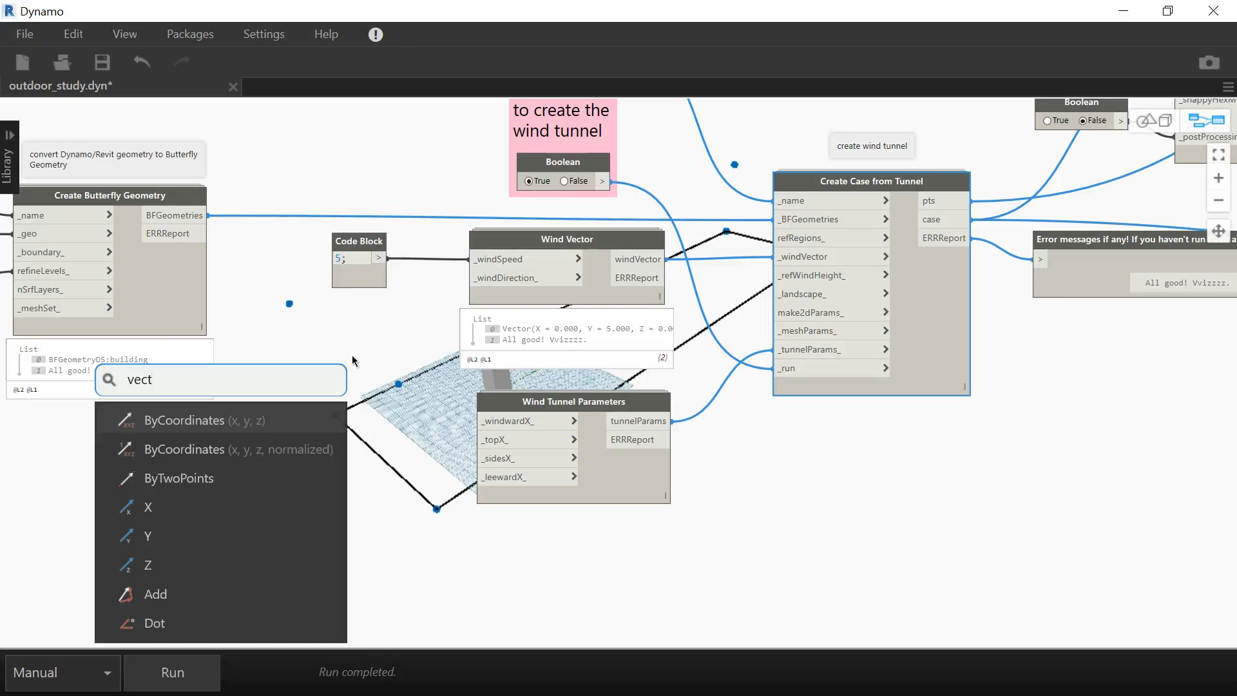
mouse_move(271, 446)
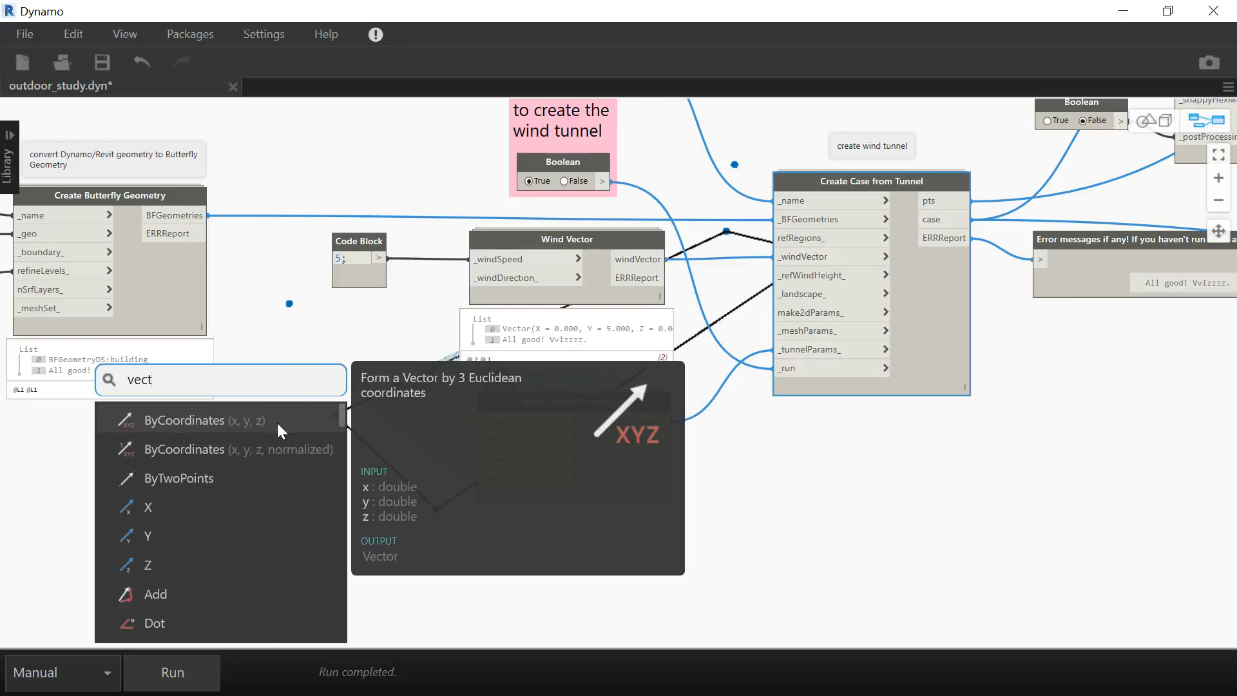
click(277, 422)
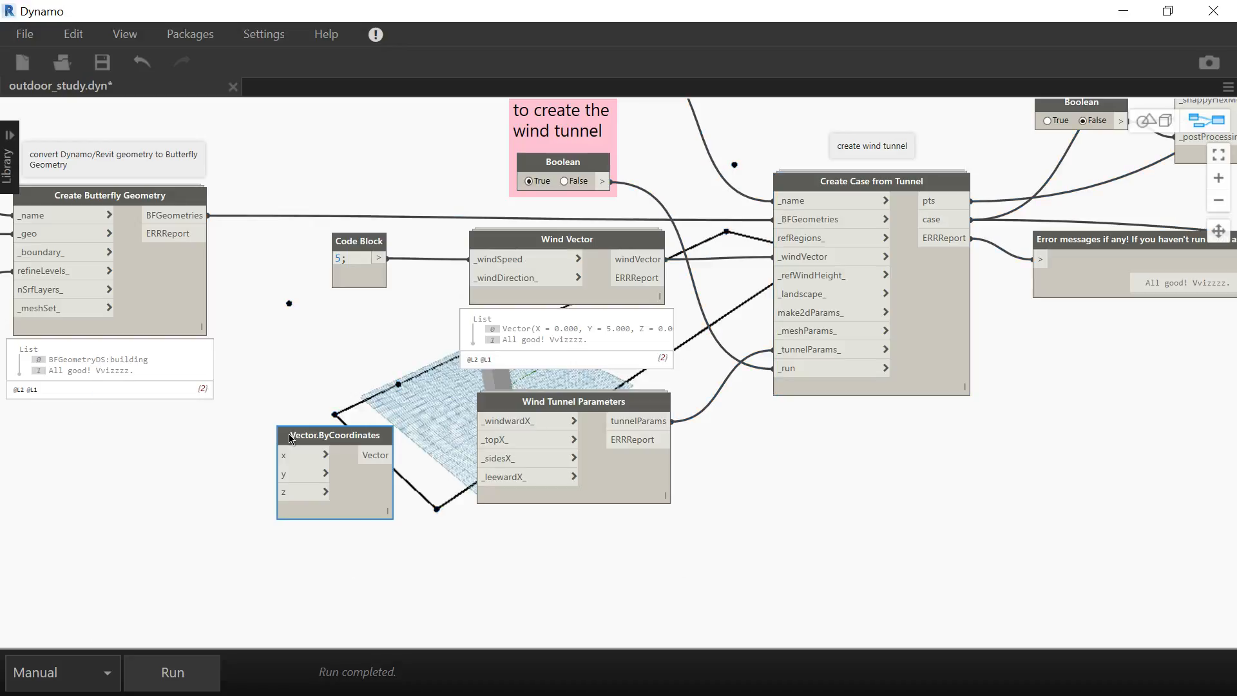
drag(320, 434, 314, 398)
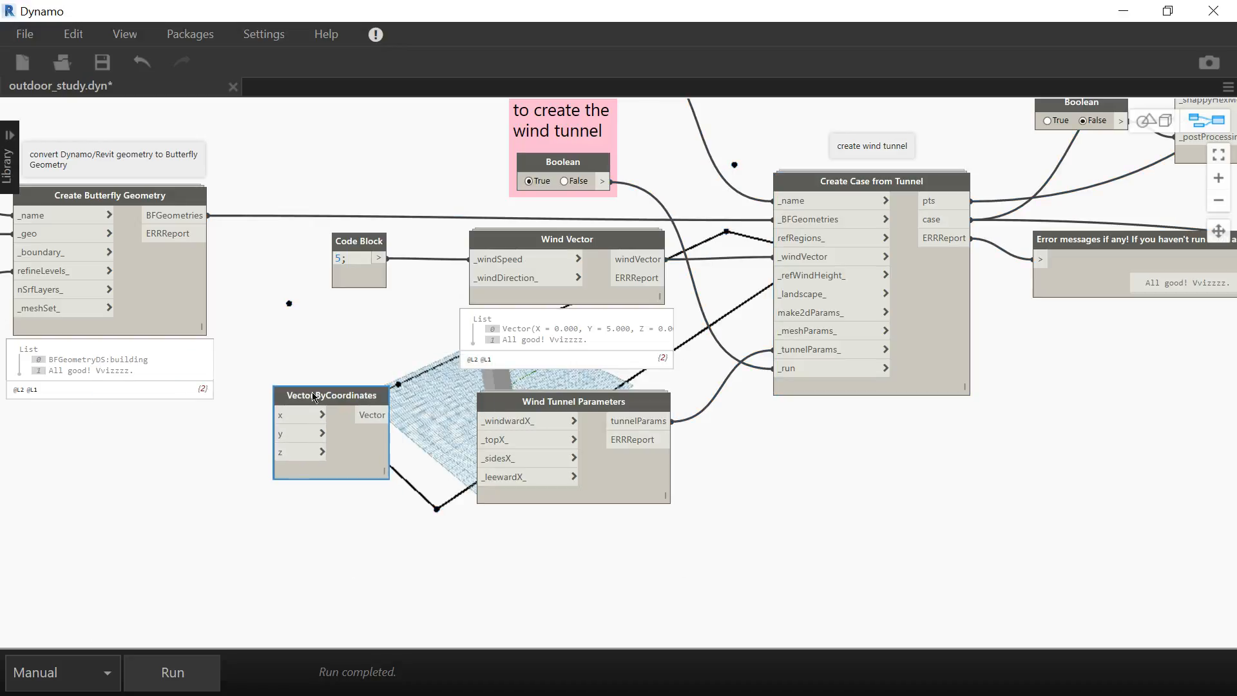
Add a code block with the value 1 and connect it to the x and y inputs of Vector.ByCoordinates.
double_click(193, 440)
text(1)
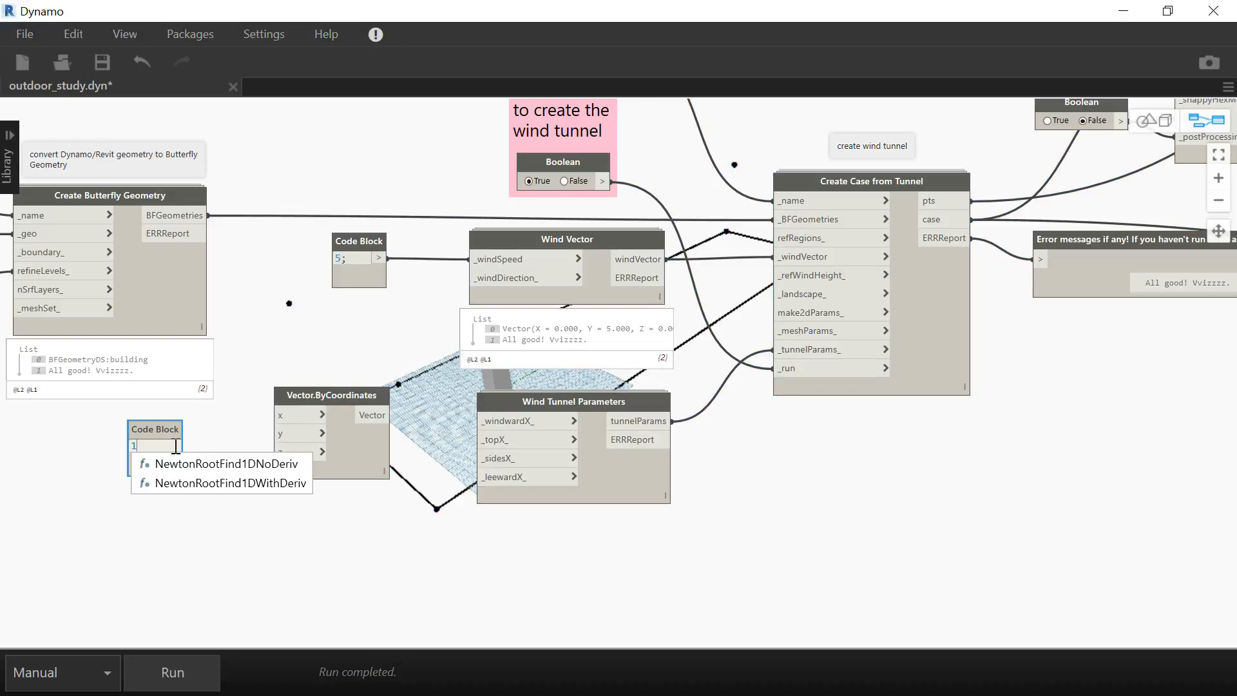
text(;)
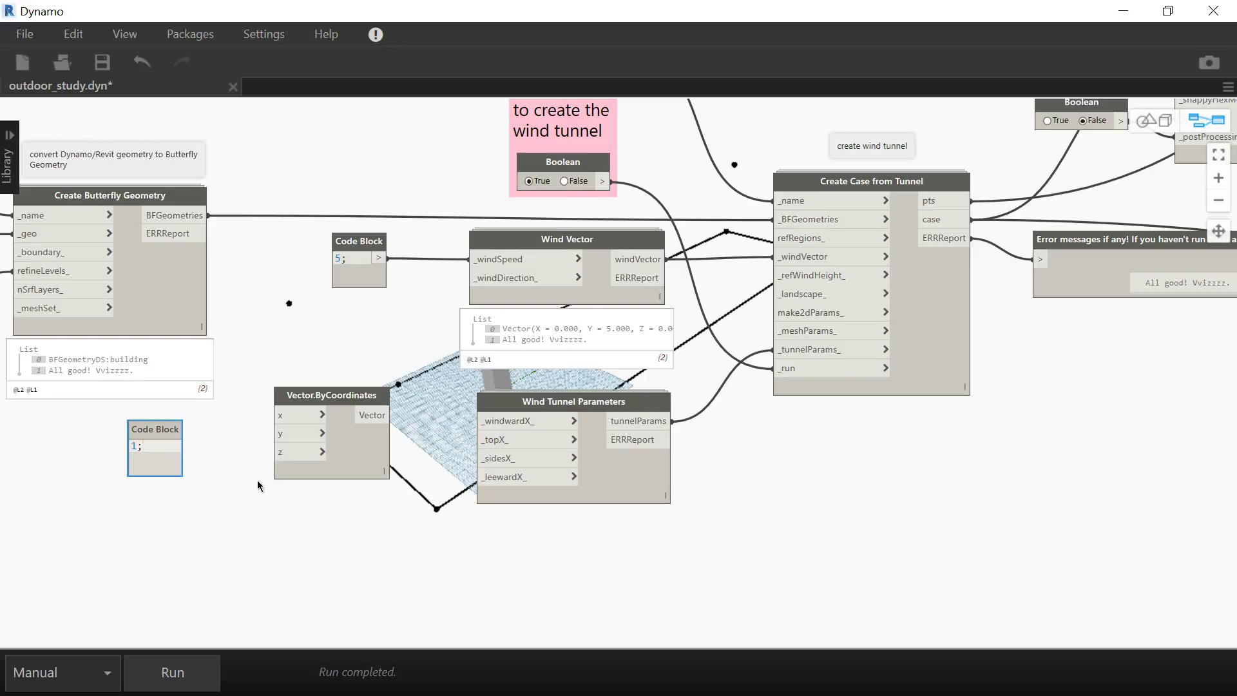
click(206, 458)
drag(174, 446, 295, 419)
click(296, 419)
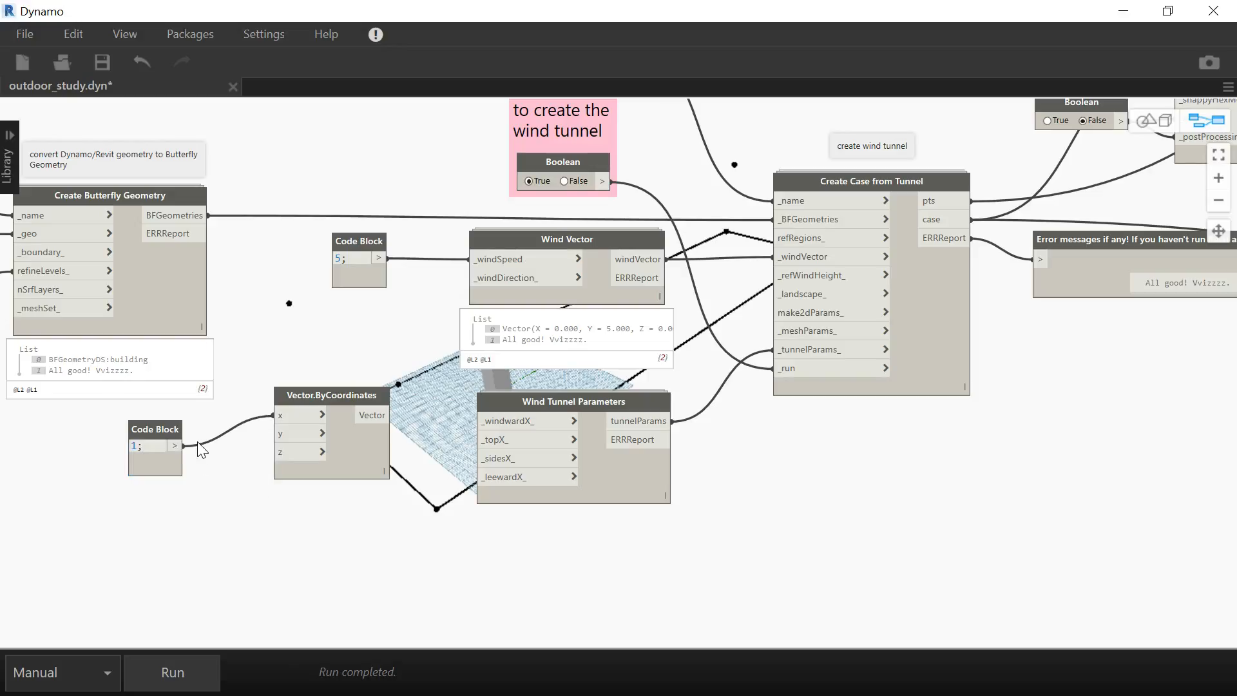
drag(174, 446, 282, 445)
click(282, 445)
drag(160, 428, 165, 419)
Connect the Vector output to the _windDirection_ input of Wind Vector and run the graph.
click(392, 417)
click(471, 279)
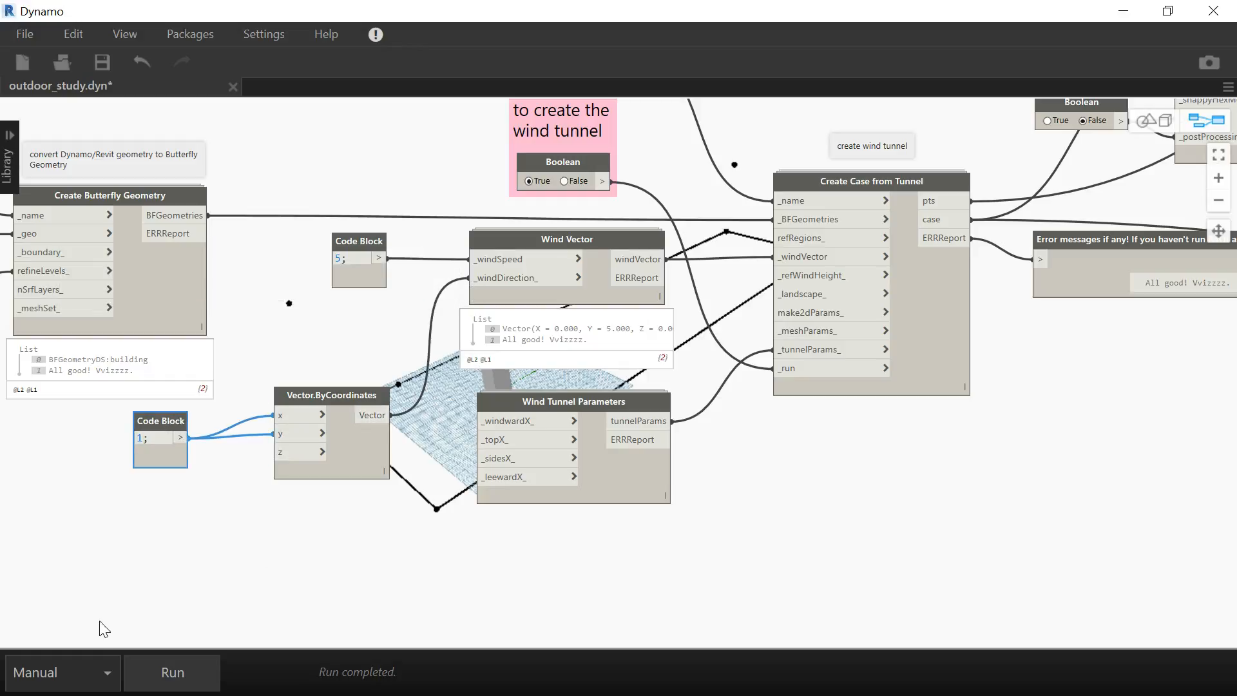
click(156, 660)
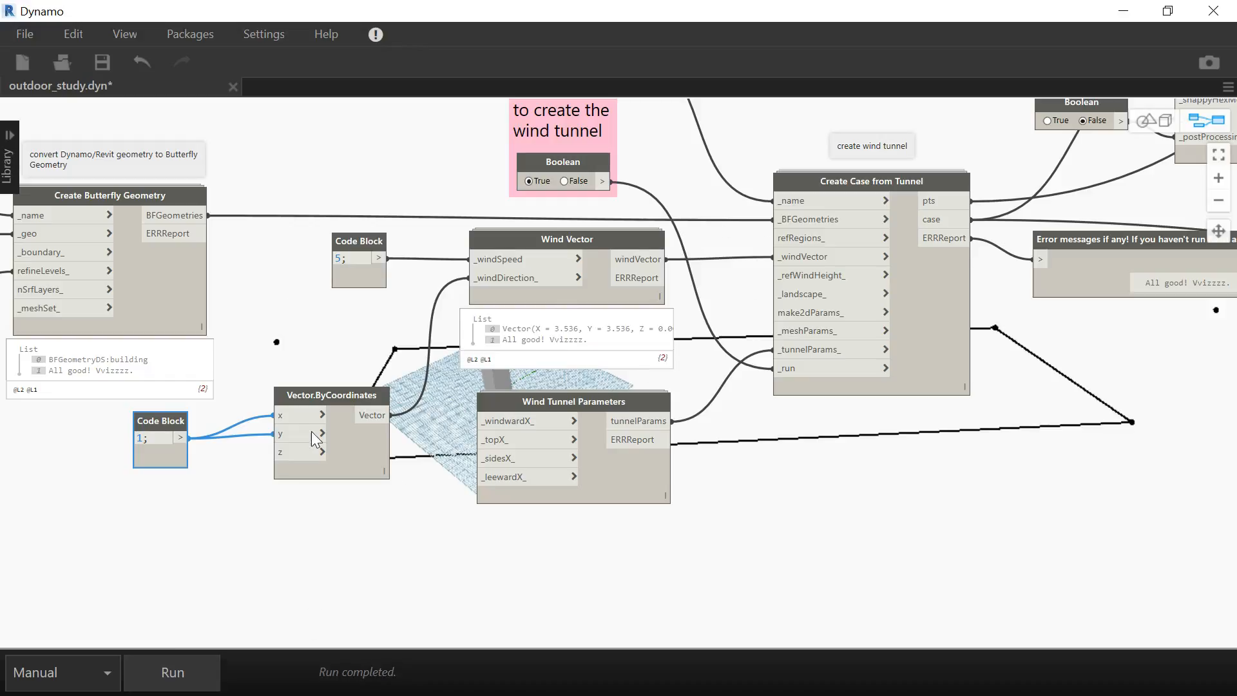
Inspect the redirected wind tunnel around the building from different angles in the 3D preview.
click(1152, 121)
right_drag(323, 361, 368, 358)
right_drag(829, 431, 423, 351)
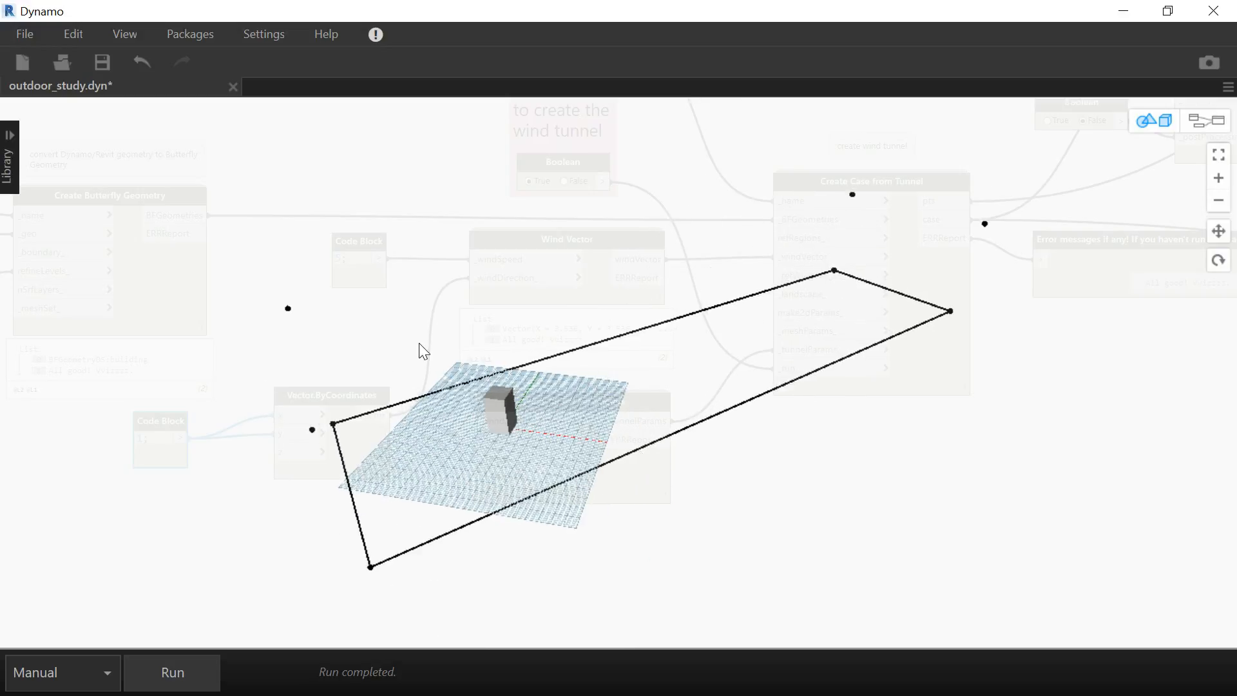
Back in the node graph, disconnect the custom wind direction and delete the Vector.ByCoordinates node with its code block.
click(1197, 121)
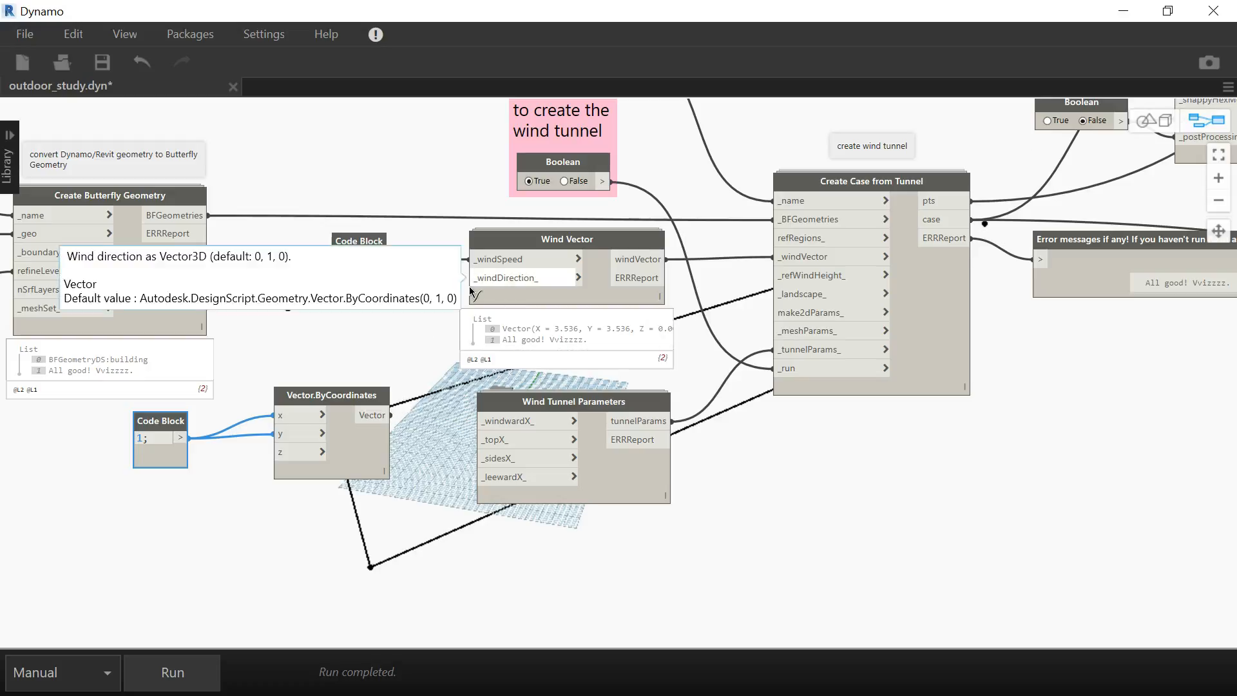
drag(326, 554, 93, 443)
key(Delete)
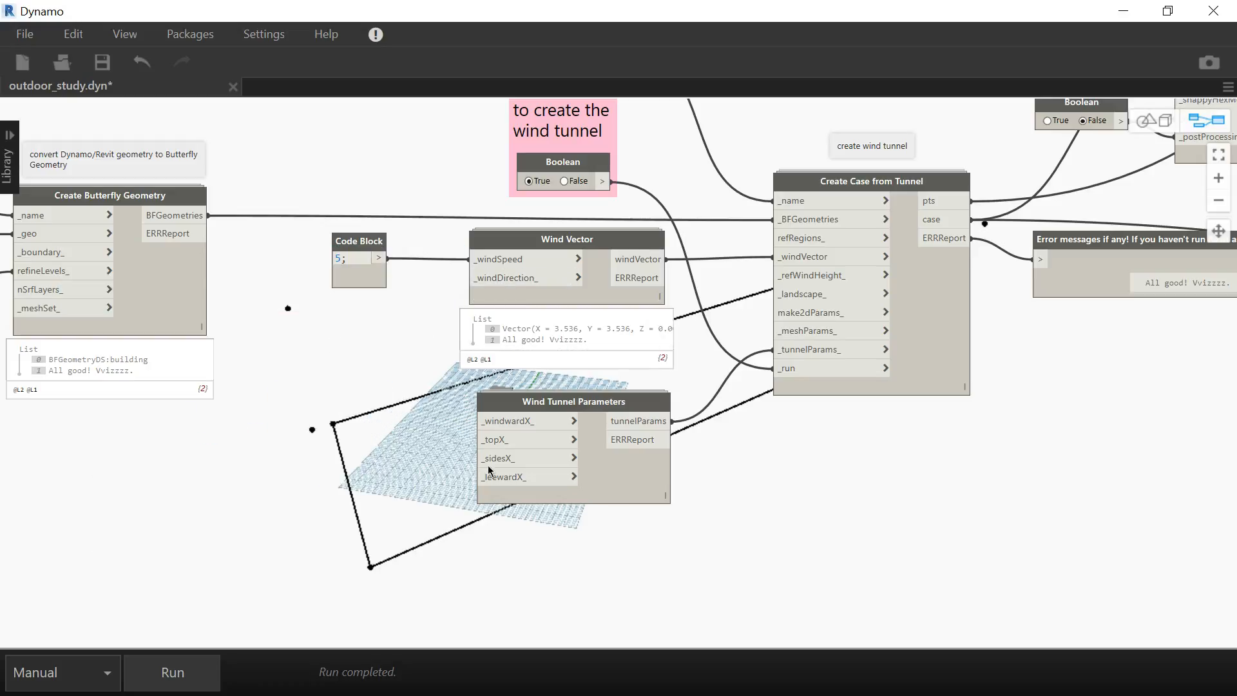
Add a code block with the value 5 and connect it to the _topX_ input of Wind Tunnel Parameters.
right_click(368, 453)
click(380, 460)
mouse_move(501, 446)
double_click(348, 441)
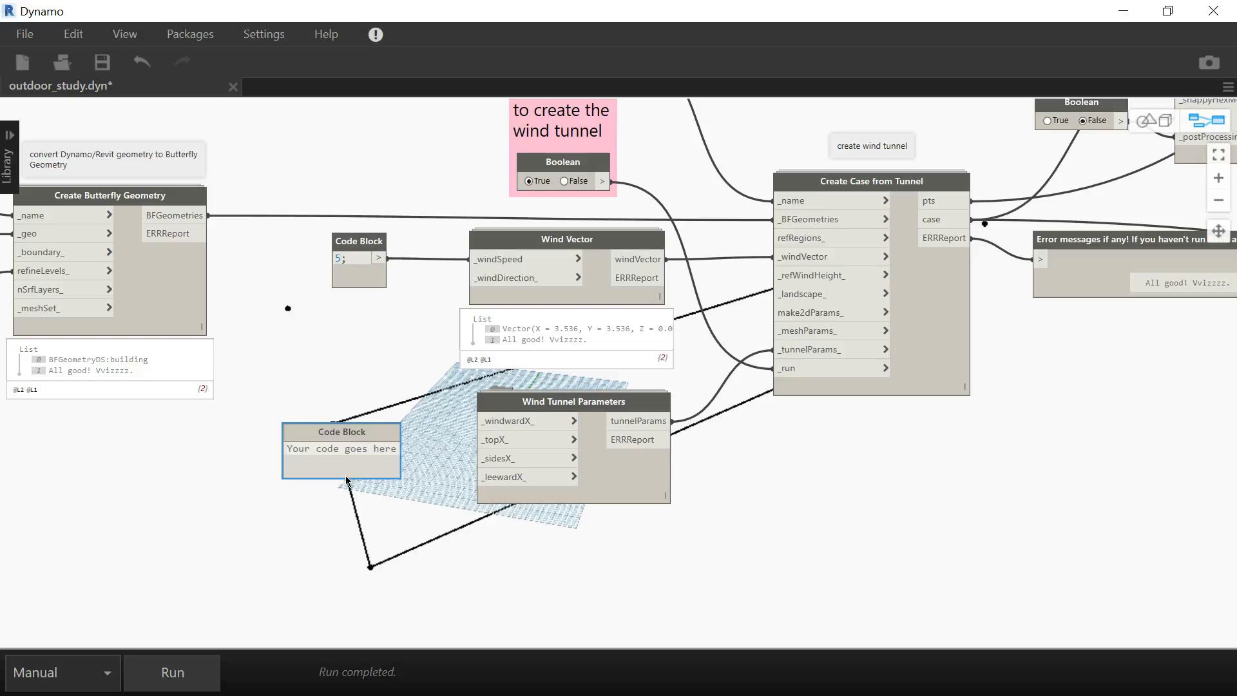
text(5;)
click(369, 514)
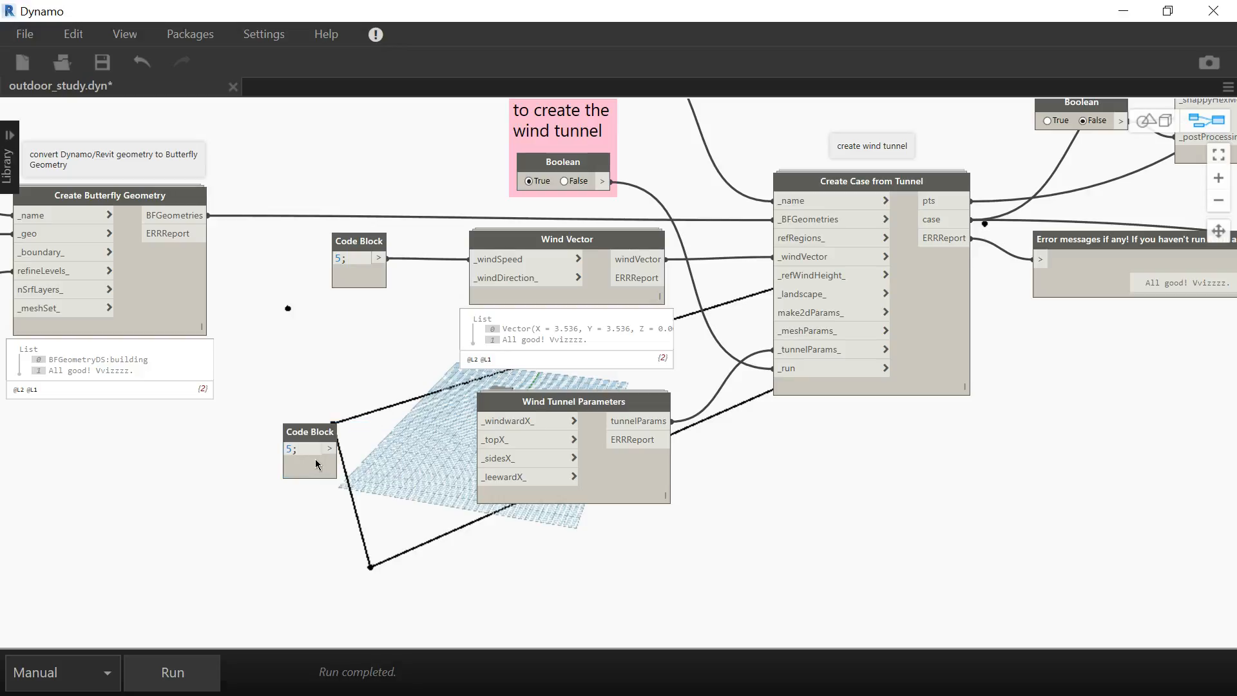
click(329, 449)
click(490, 439)
Check the existing wind tunnel in the 3D preview, return to the node graph, and rerun the graph with the new tunnel parameter.
middle_drag(721, 375, 704, 344)
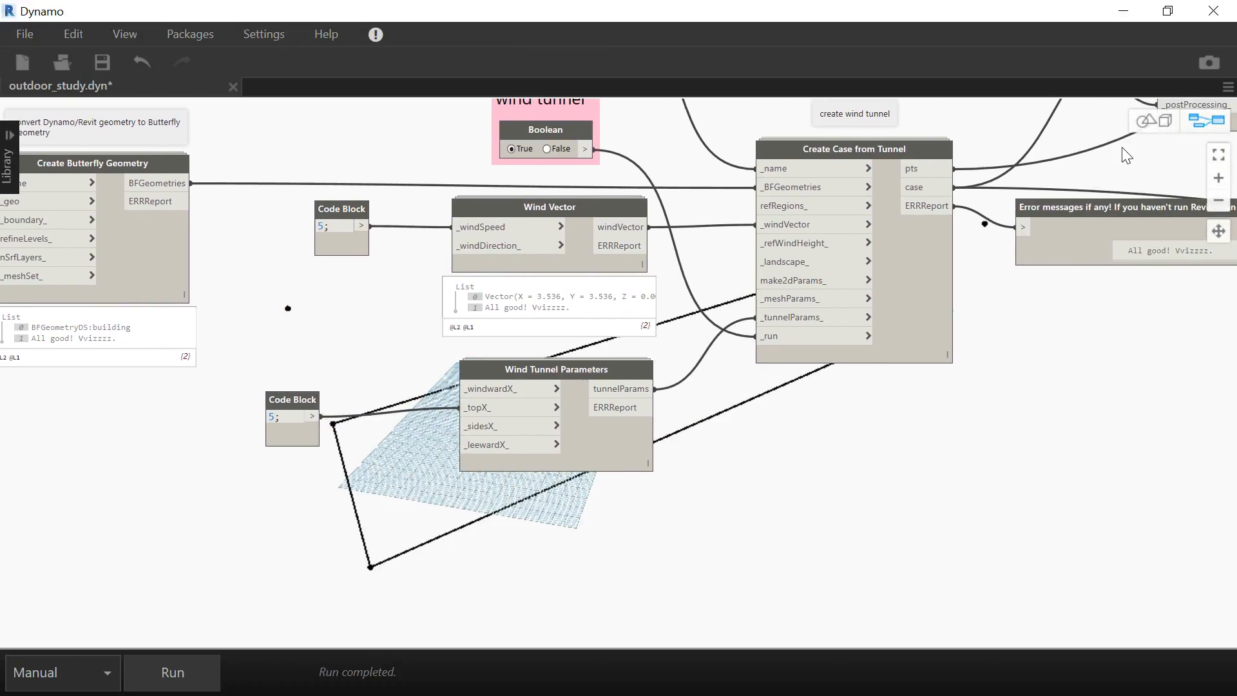
click(1146, 129)
right_drag(618, 367, 425, 435)
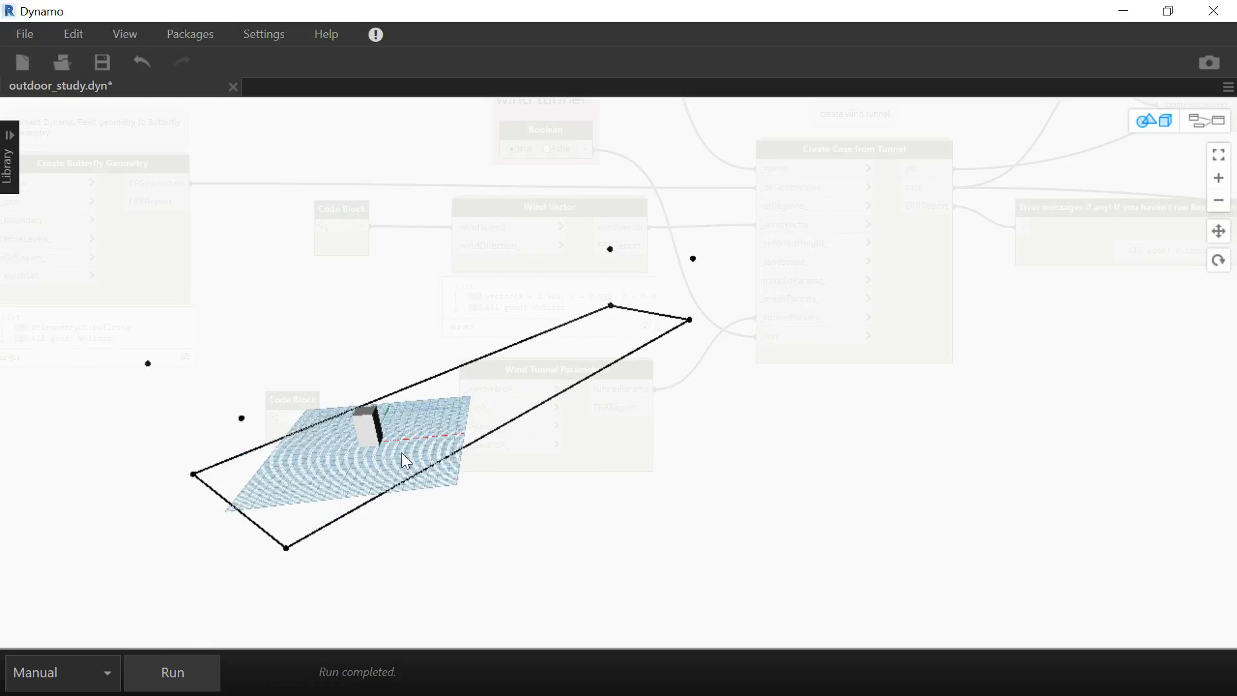
click(1207, 121)
middle_drag(382, 504, 370, 460)
click(178, 670)
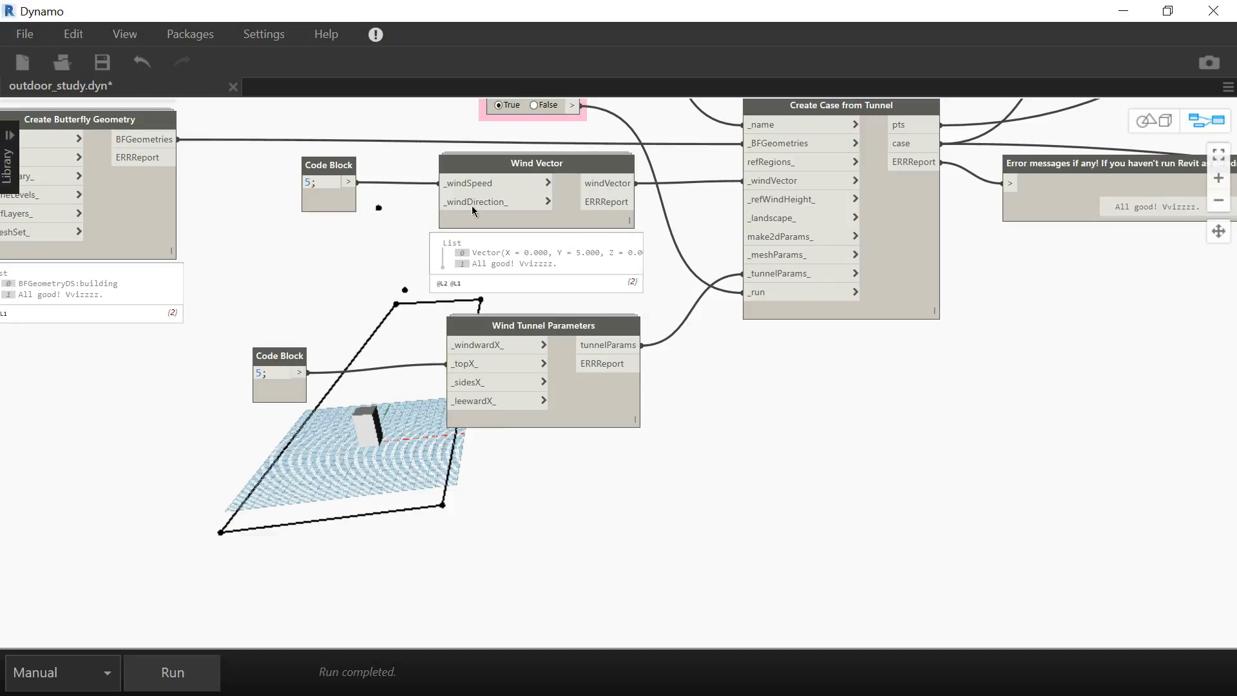
Delete the code block that feeds the _topX_ input of Wind Tunnel Parameters.
middle_drag(434, 329, 478, 348)
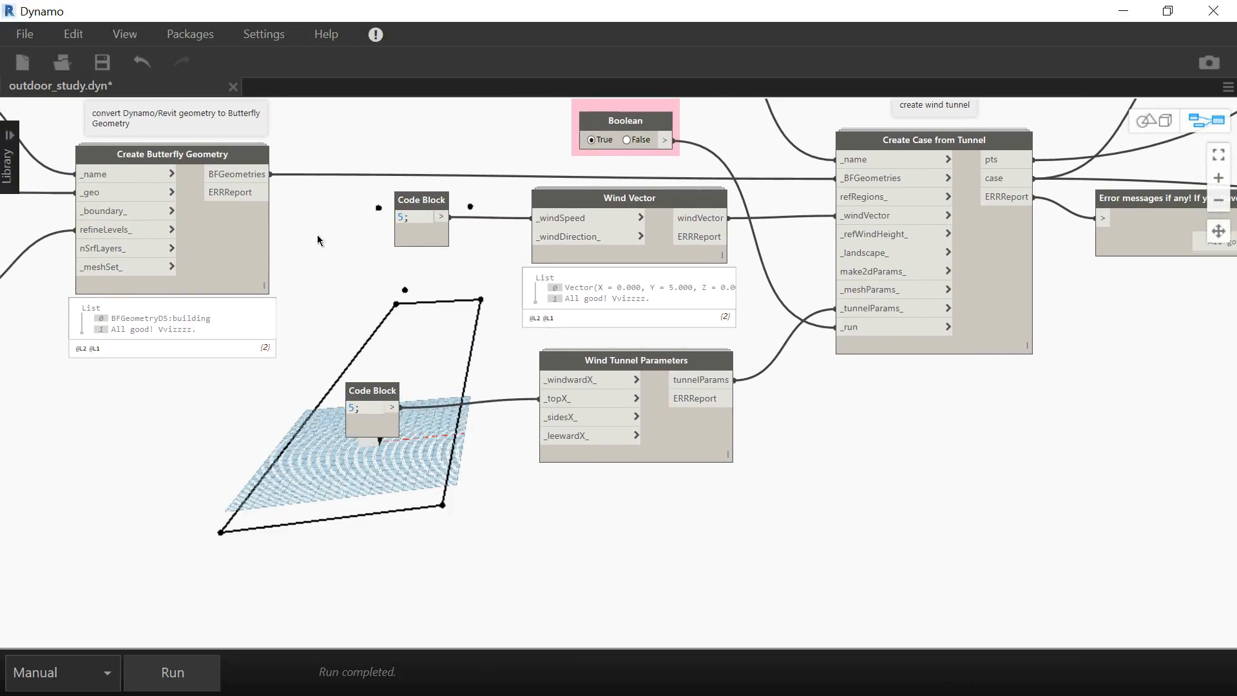
click(368, 431)
key(Delete)
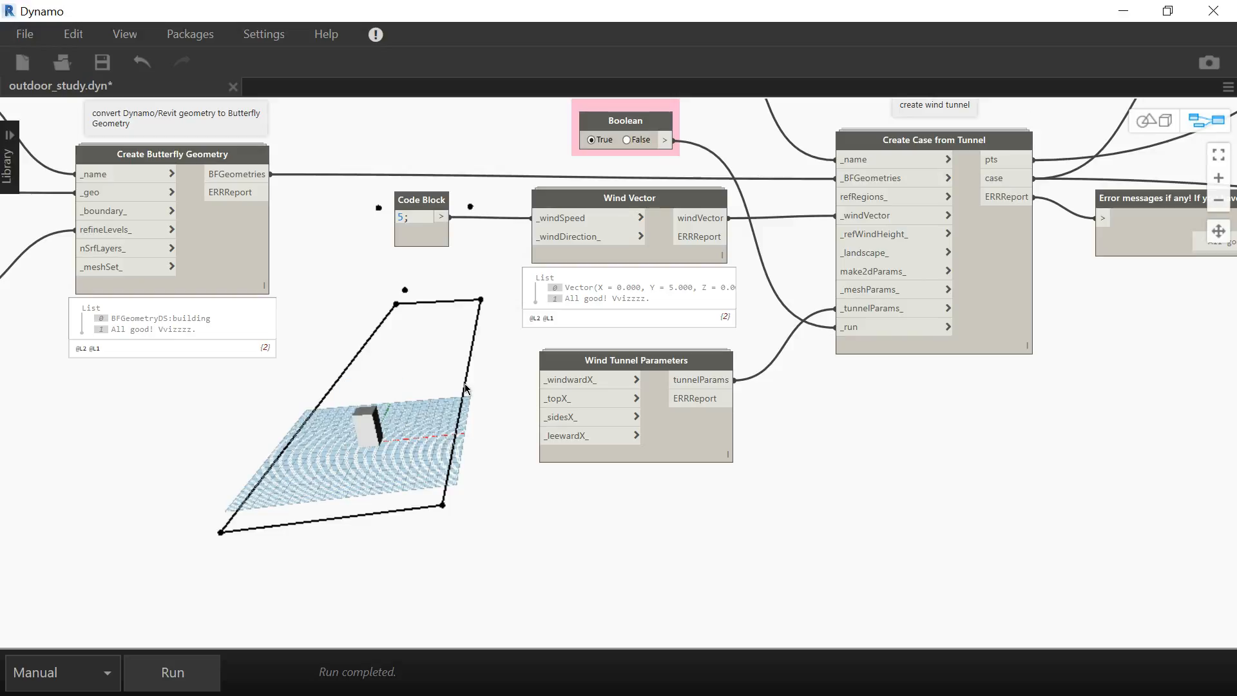
Examine the Create Case from Tunnel inputs, including the _refWindHeight_ description, and its error message node.
middle_drag(490, 398, 338, 455)
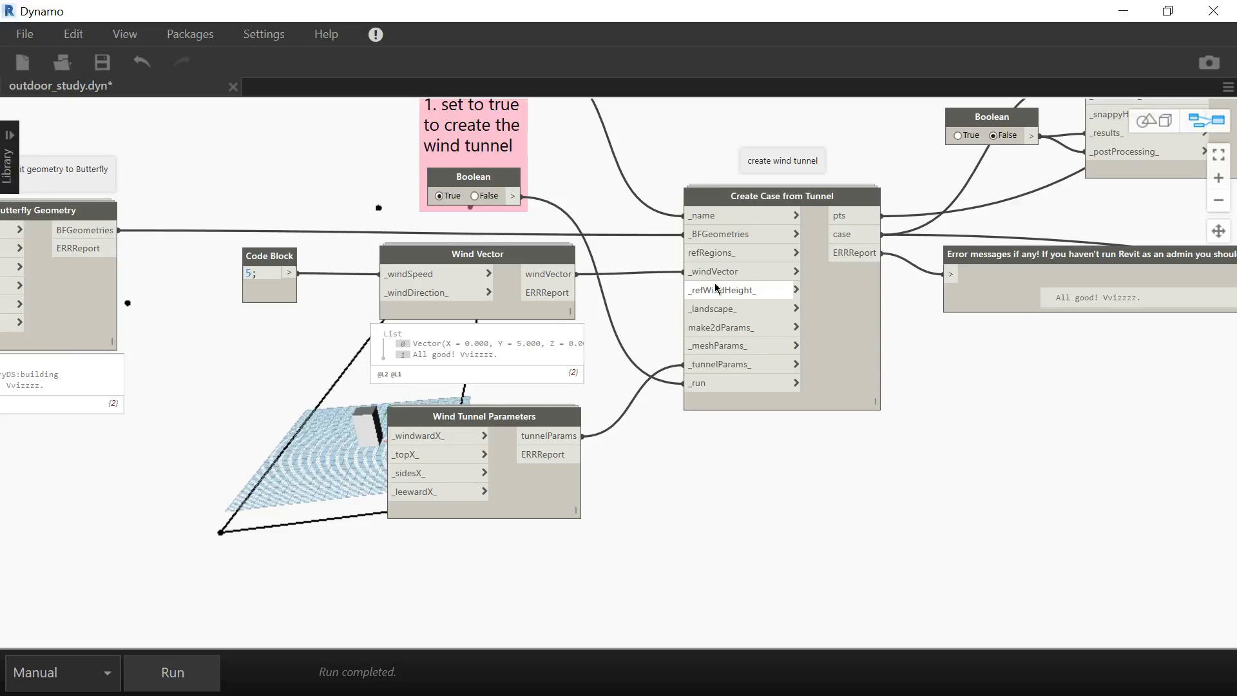
mouse_move(723, 288)
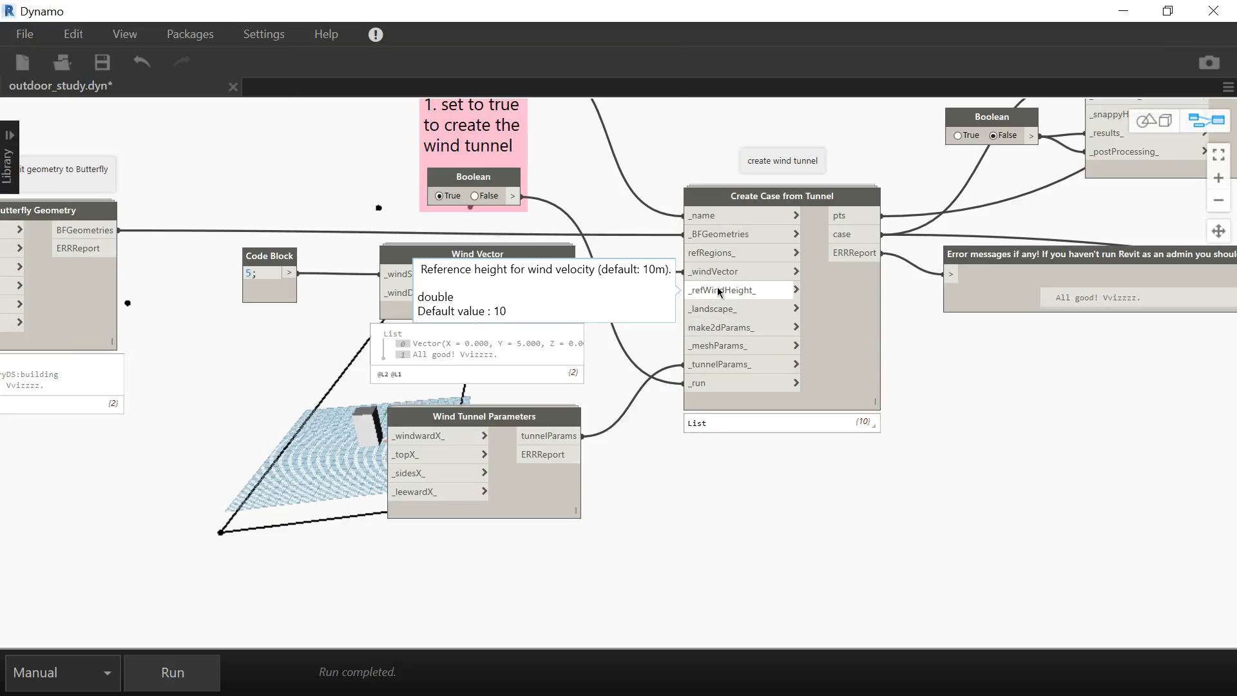
mouse_move(735, 260)
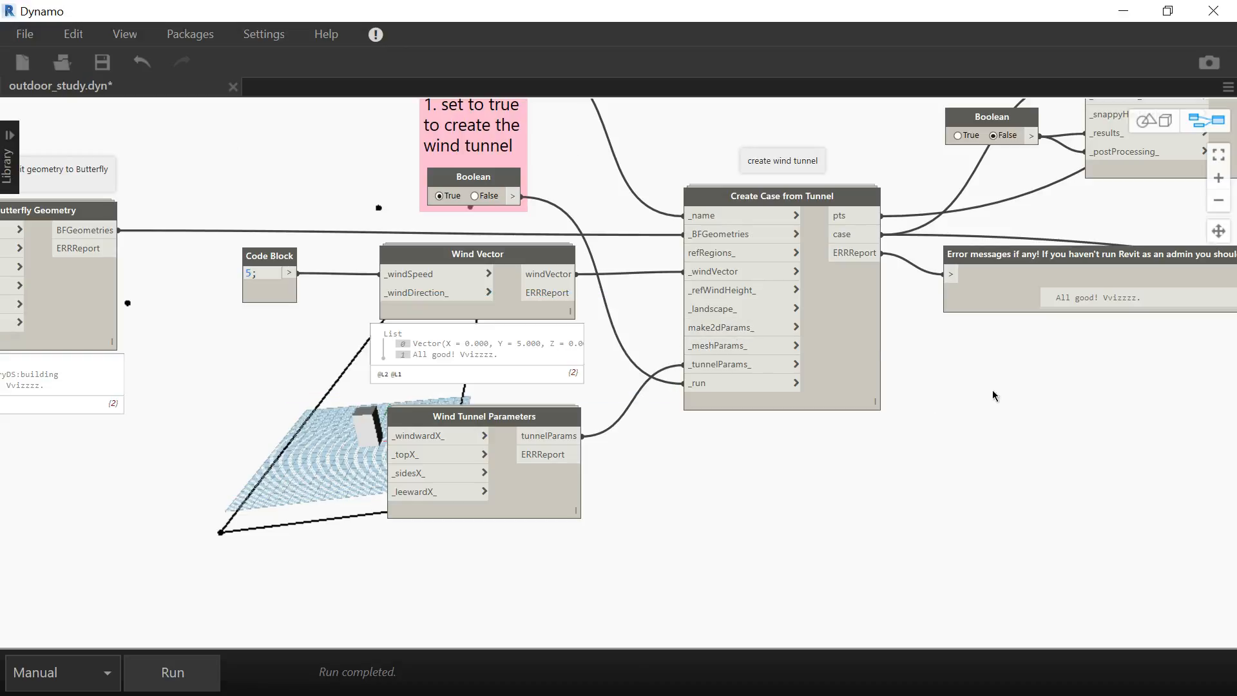
middle_drag(1020, 379, 695, 436)
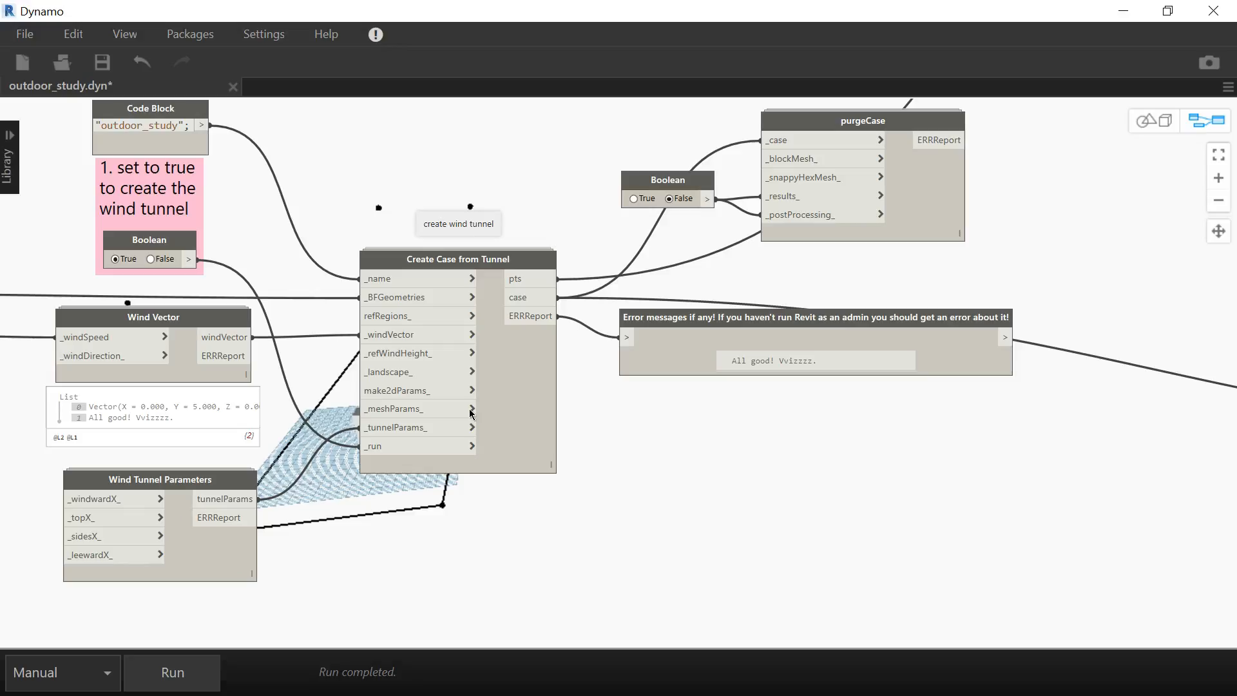
drag(759, 321, 761, 325)
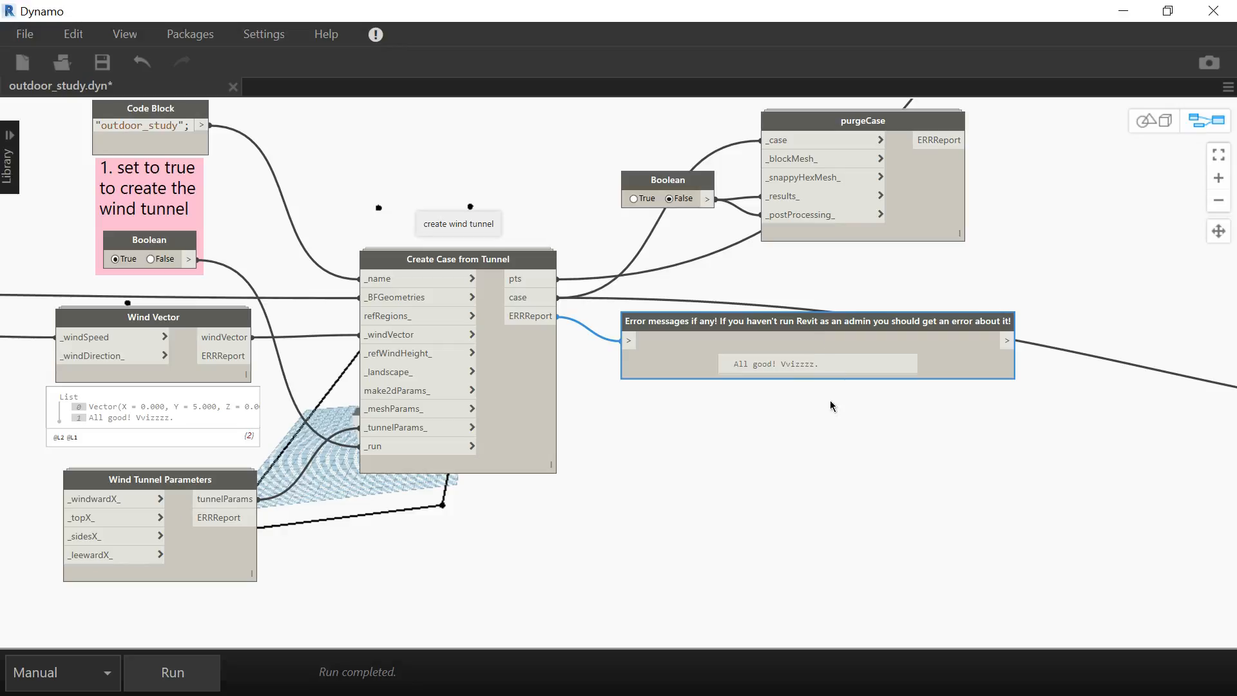
Move the Point.ByCoordinates node that feeds blockMesh's _cellSizeXYZ_ closer to its code block.
middle_drag(853, 405, 505, 399)
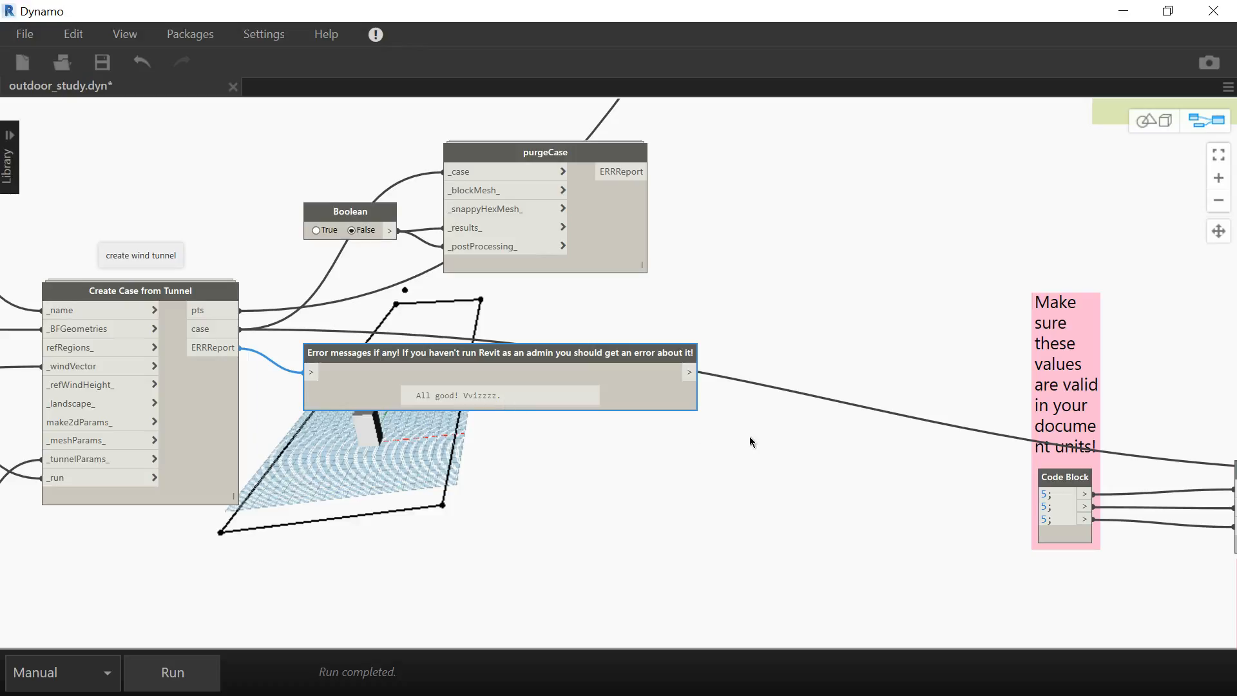
middle_drag(891, 438, 386, 346)
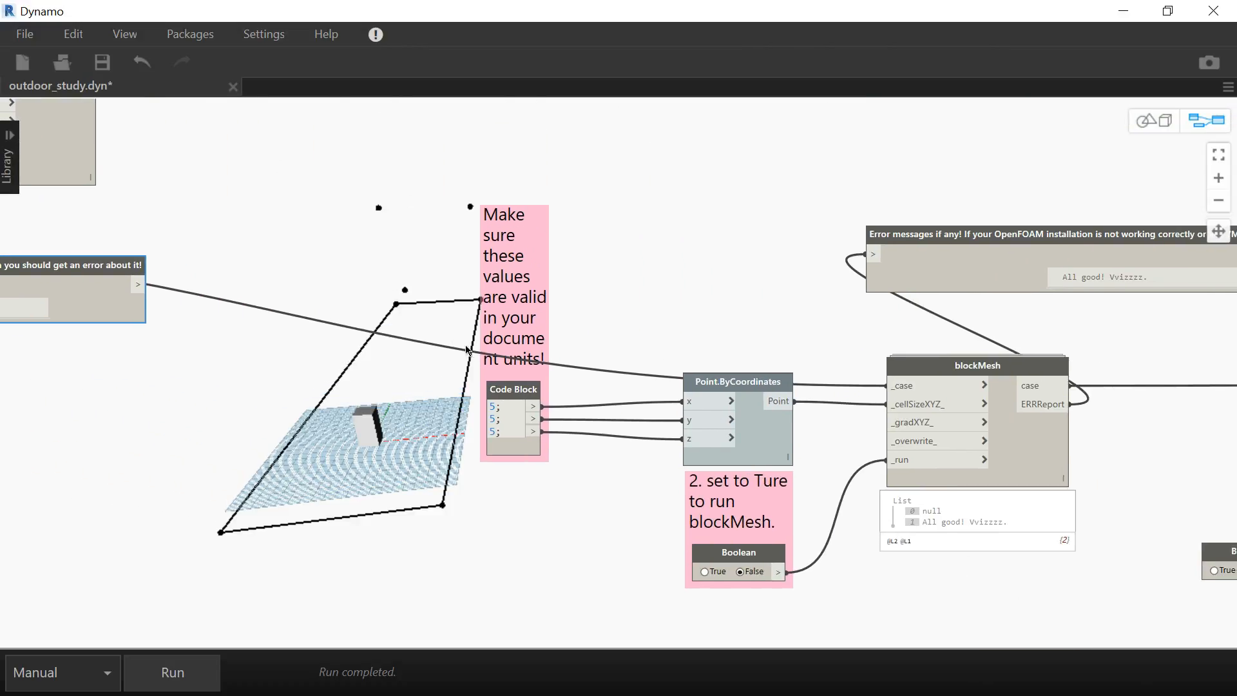
drag(765, 427, 656, 430)
middle_drag(802, 343, 580, 351)
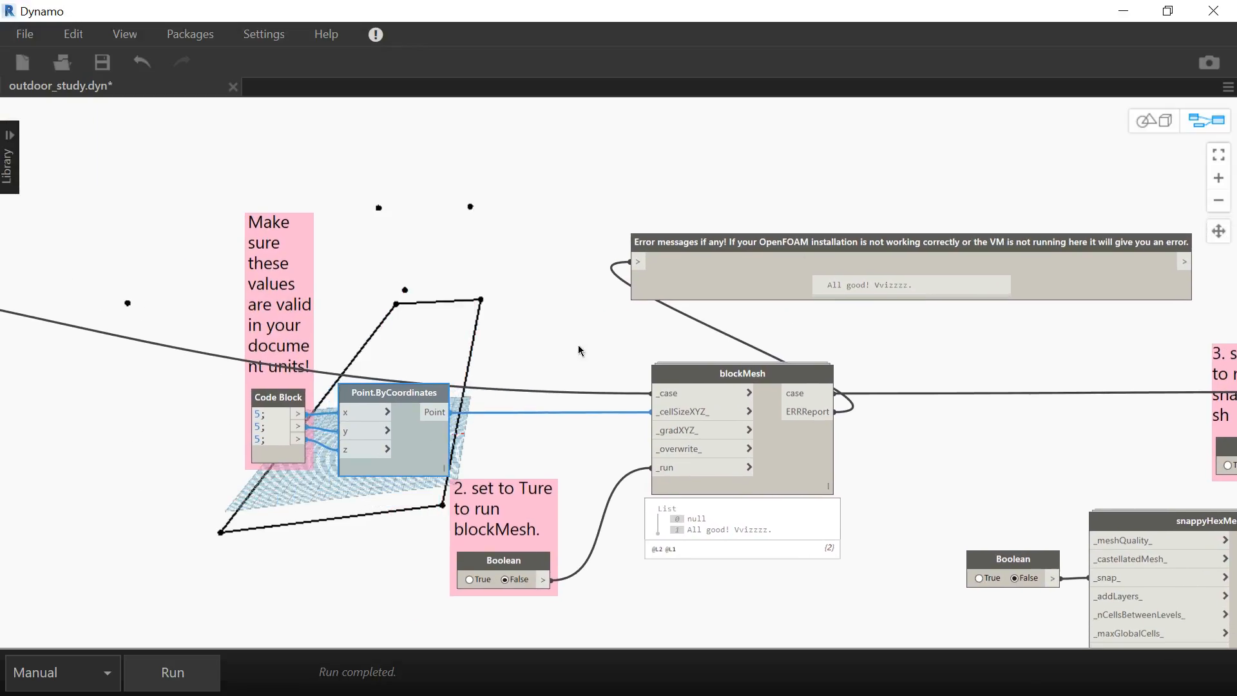
Inspect the wind tunnel outline around the building in the 3D preview and return to the node graph.
click(1160, 117)
mouse_move(838, 348)
right_down()
mouse_move(759, 365)
mouse_move(741, 329)
right_up()
middle_drag(604, 275, 622, 312)
scroll(621, 312, up, 1)
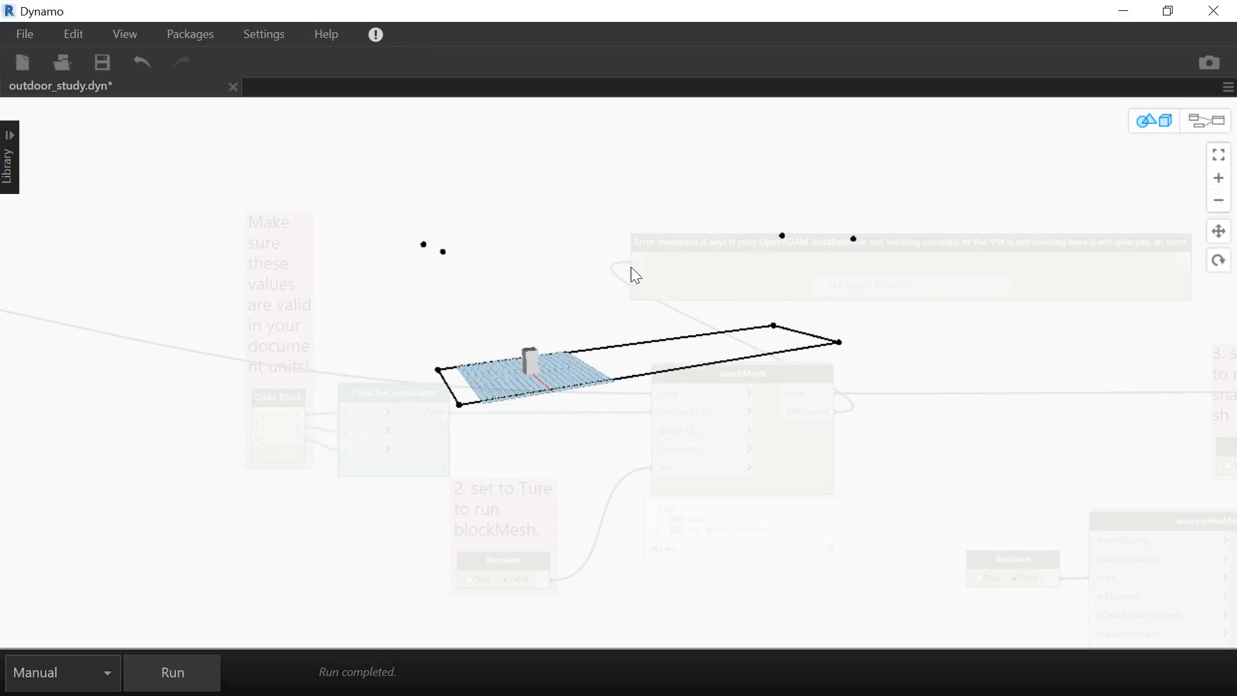
click(1213, 122)
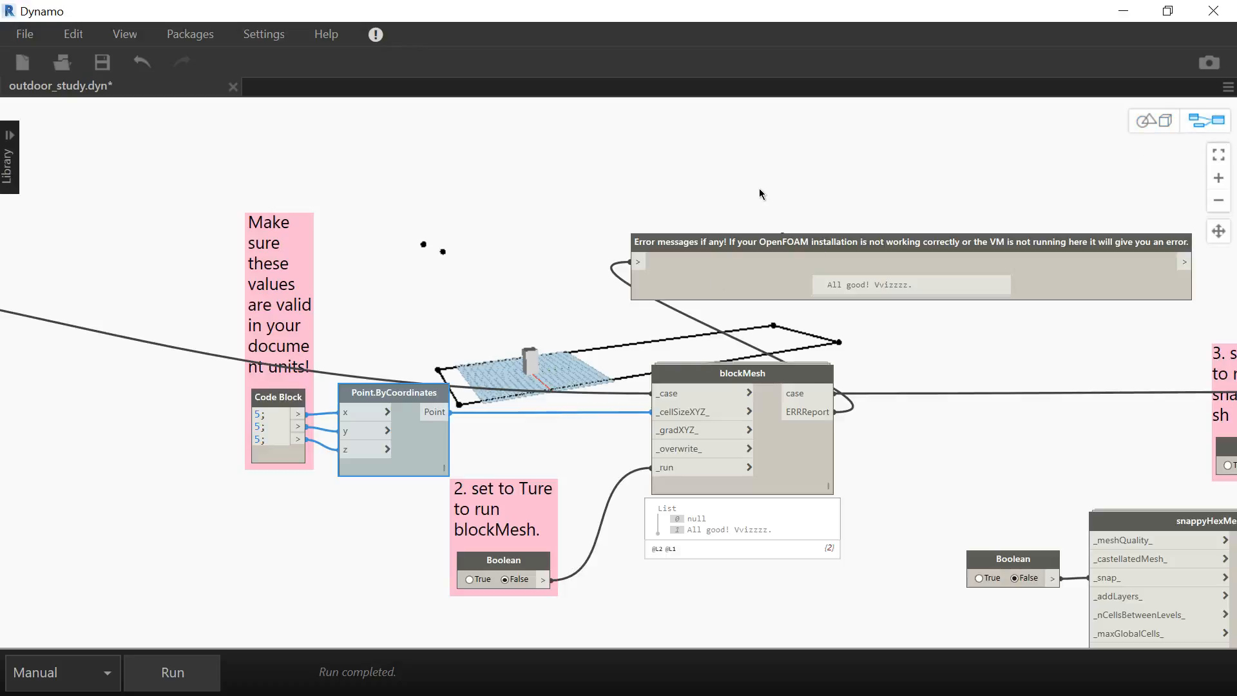
Set the Boolean for blockMesh's _run input to True and run the graph.
right_click(690, 177)
click(804, 183)
middle_drag(805, 182, 689, 175)
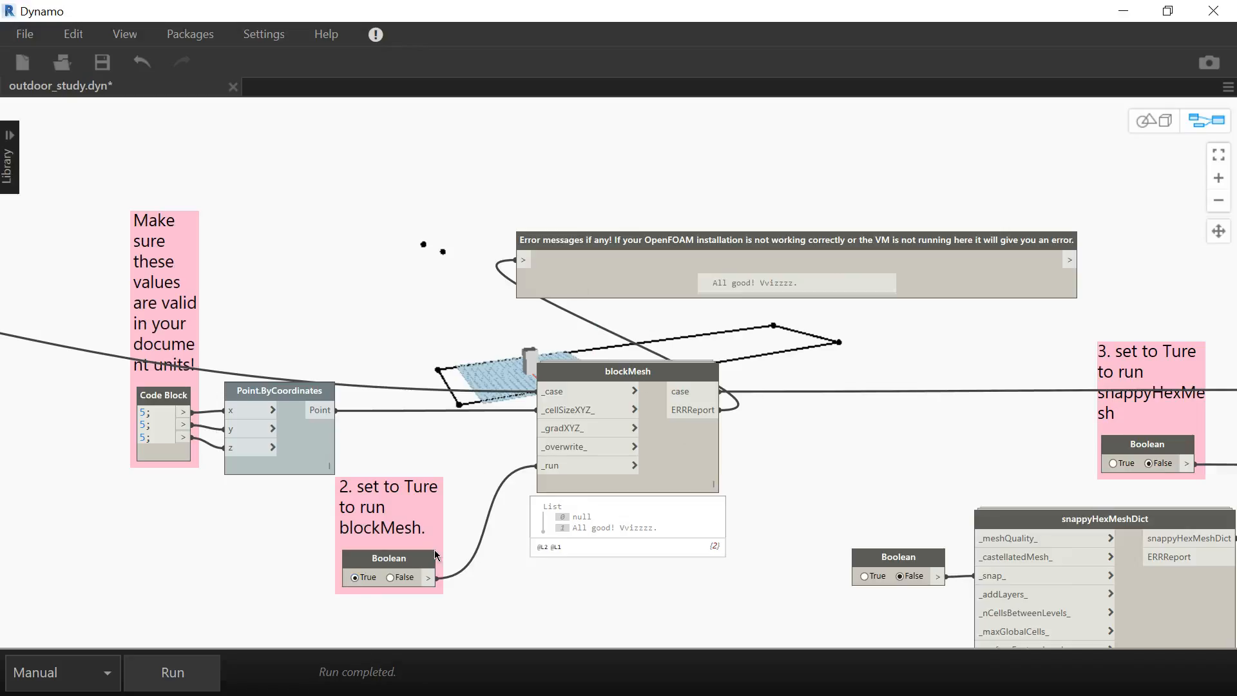
mouse_move(288, 460)
click(181, 660)
Connect blockMesh's case output to the _case input of Load Mesh and rerun the graph.
middle_drag(923, 320, 442, 345)
drag(240, 411, 1072, 205)
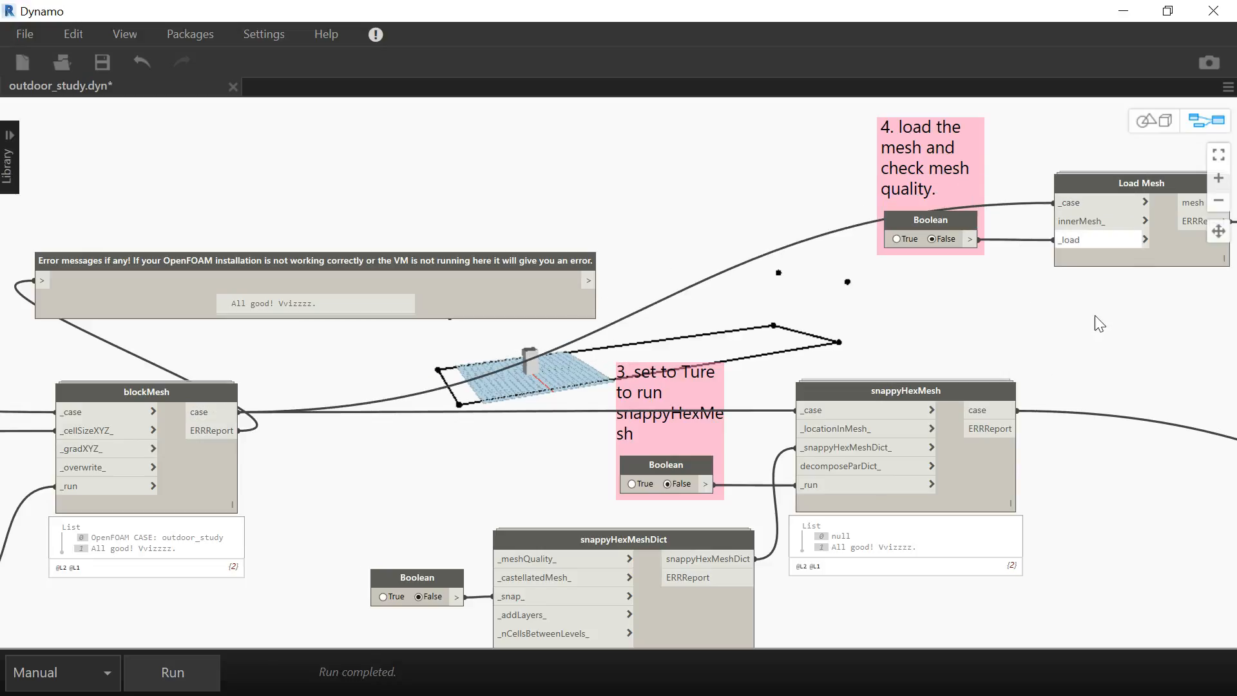
mouse_move(1033, 332)
middle_down()
mouse_move(958, 320)
mouse_move(1011, 326)
middle_up()
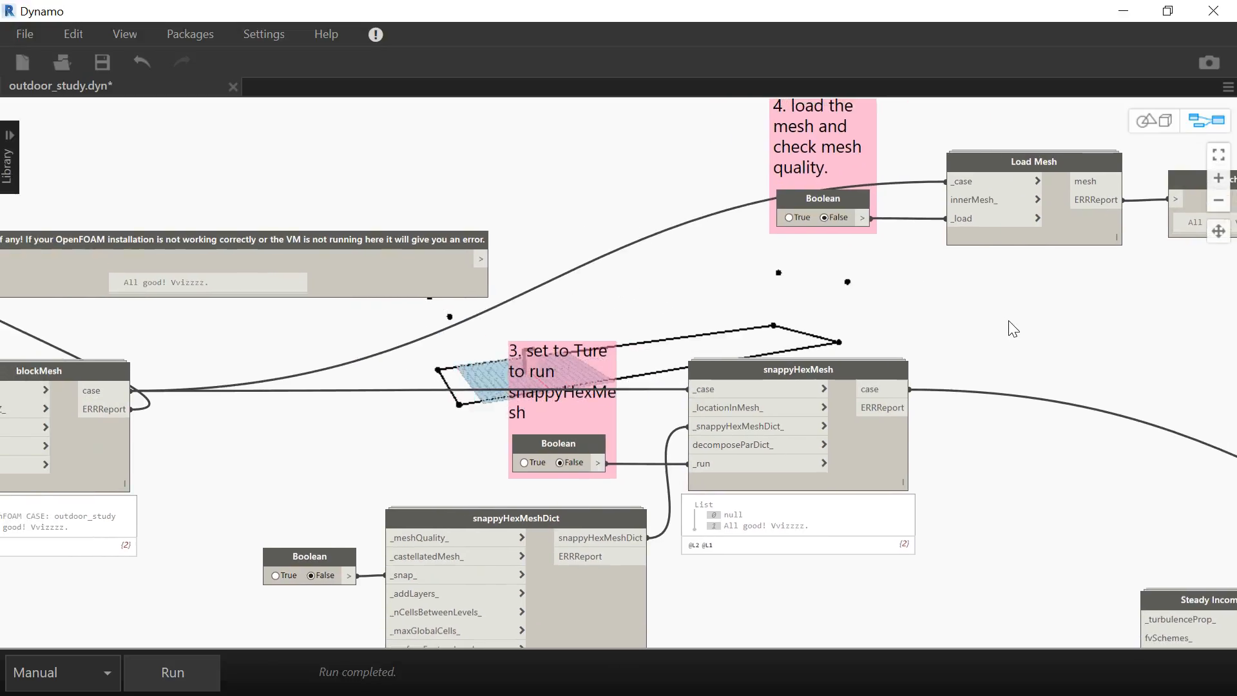
click(176, 661)
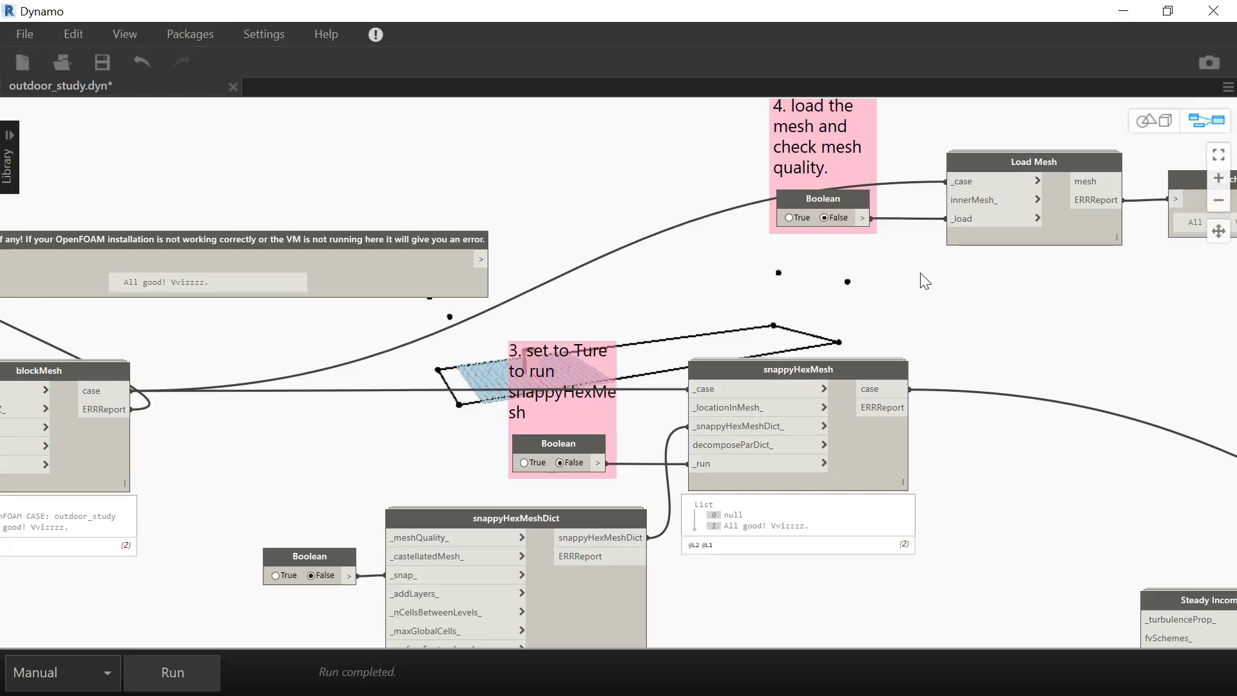
Enable Show Run Preview in the Dynamo settings.
middle_drag(884, 294, 771, 316)
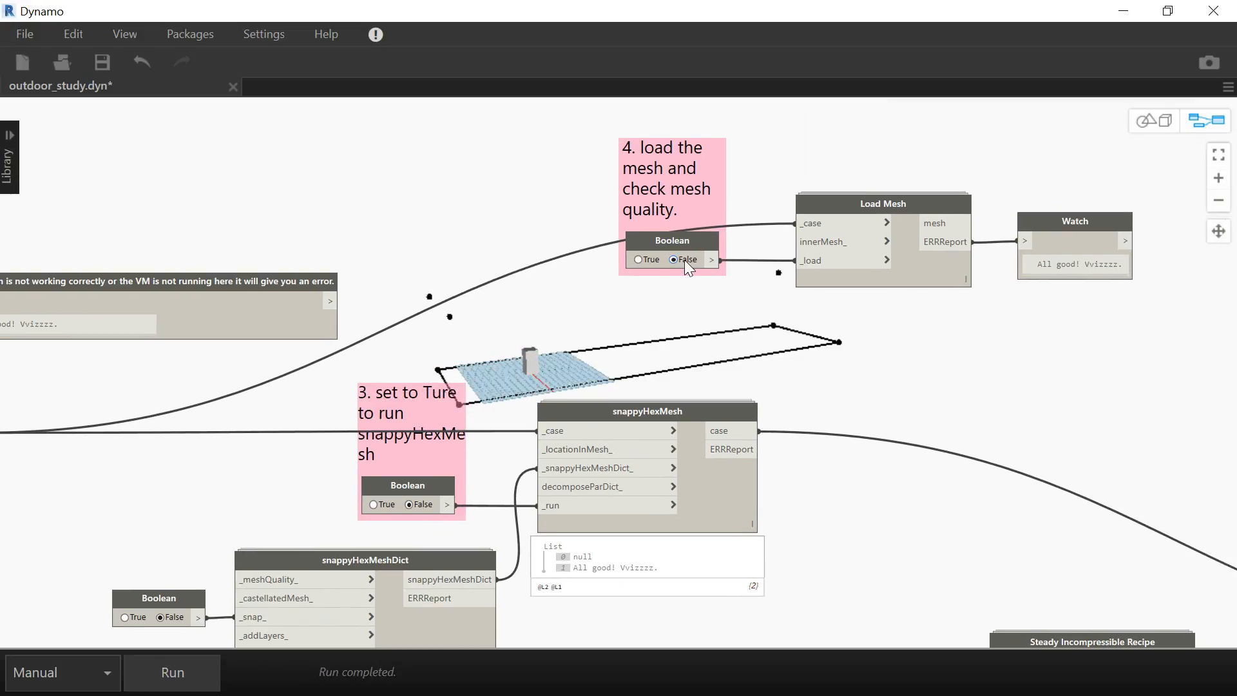
click(203, 33)
click(260, 32)
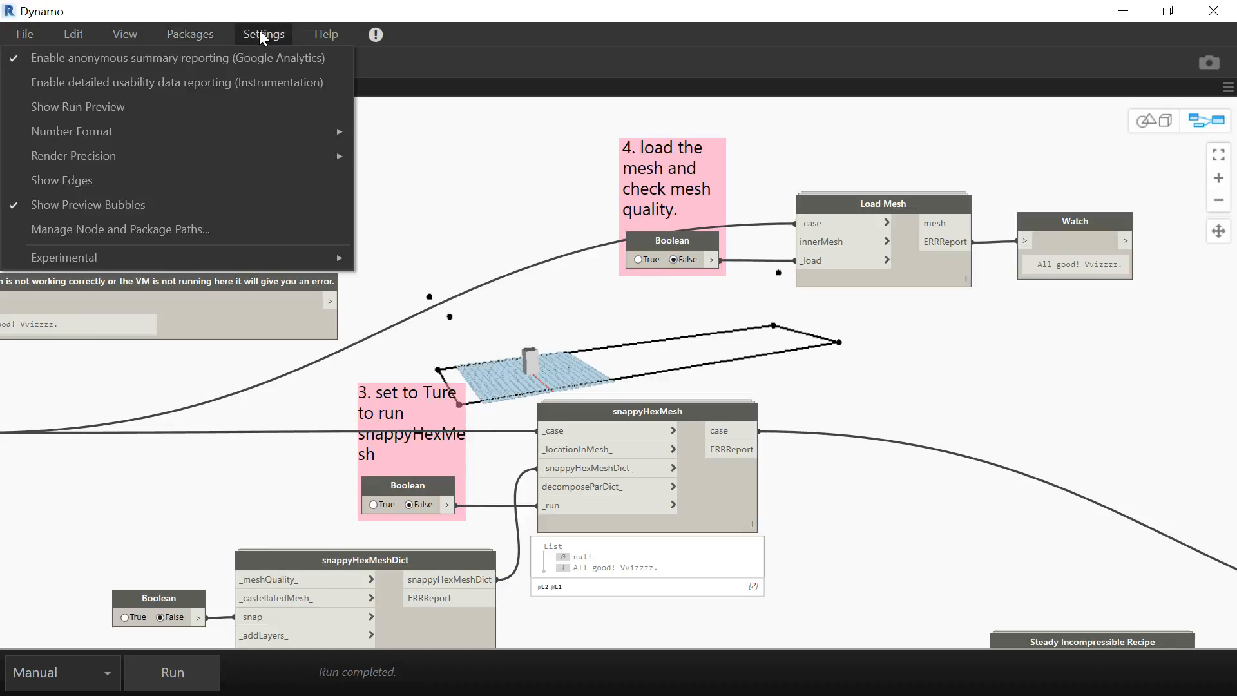
click(185, 116)
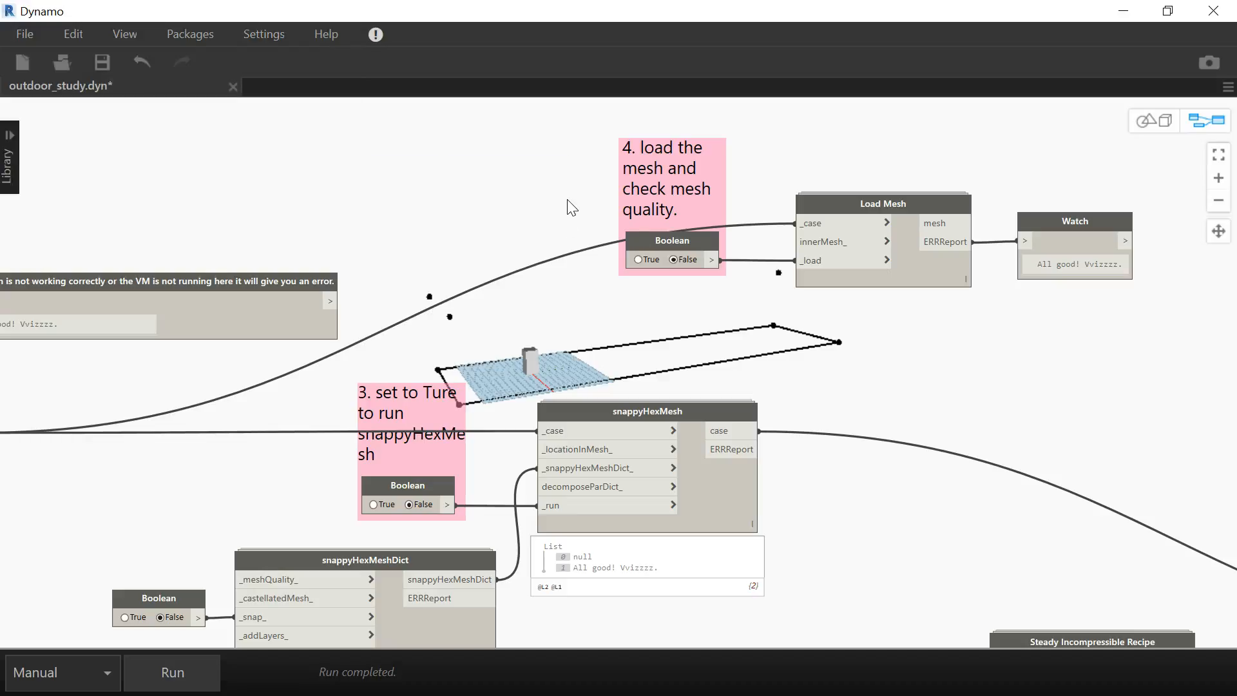
mouse_move(551, 195)
middle_down()
mouse_move(524, 187)
mouse_move(533, 193)
middle_up()
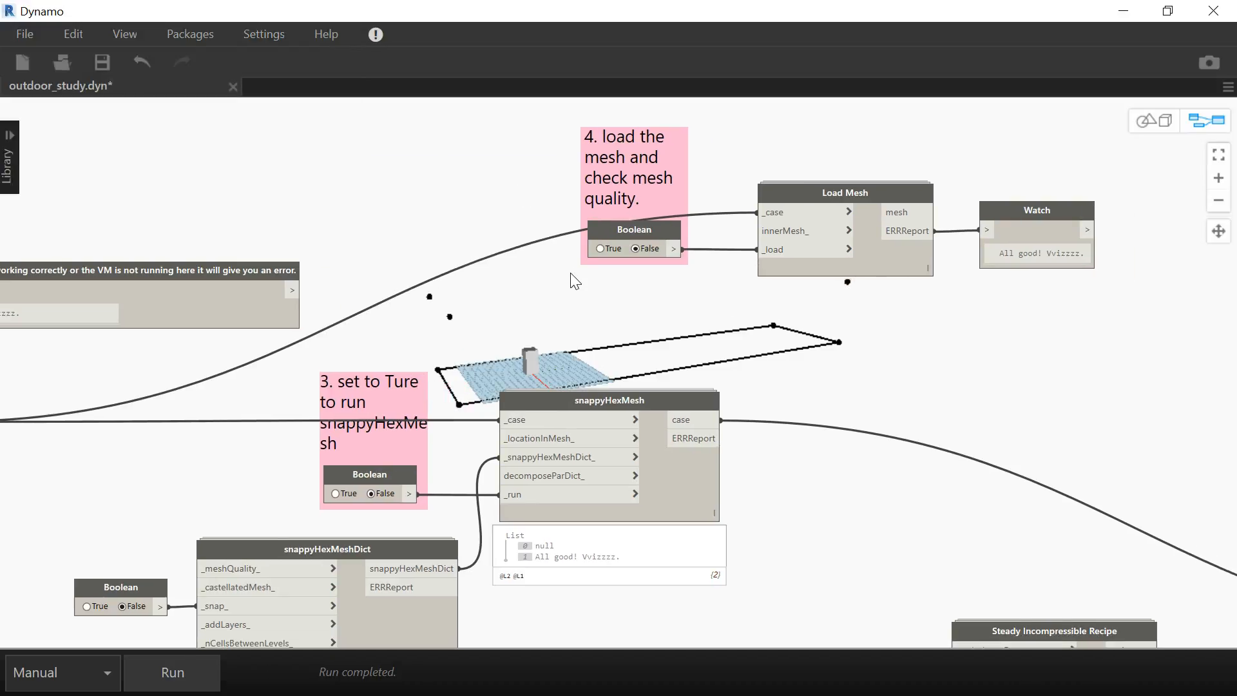
Set the Boolean for Load Mesh's _load input to True and run the graph to load the blockMesh result.
click(599, 249)
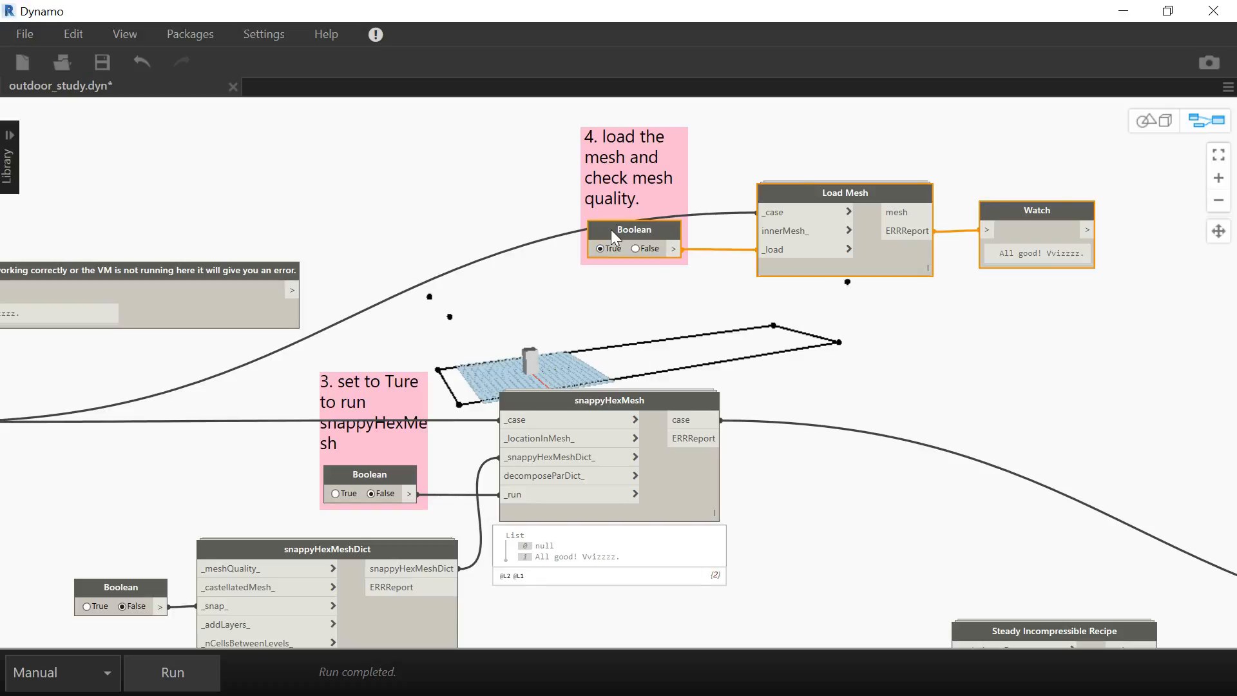
click(176, 680)
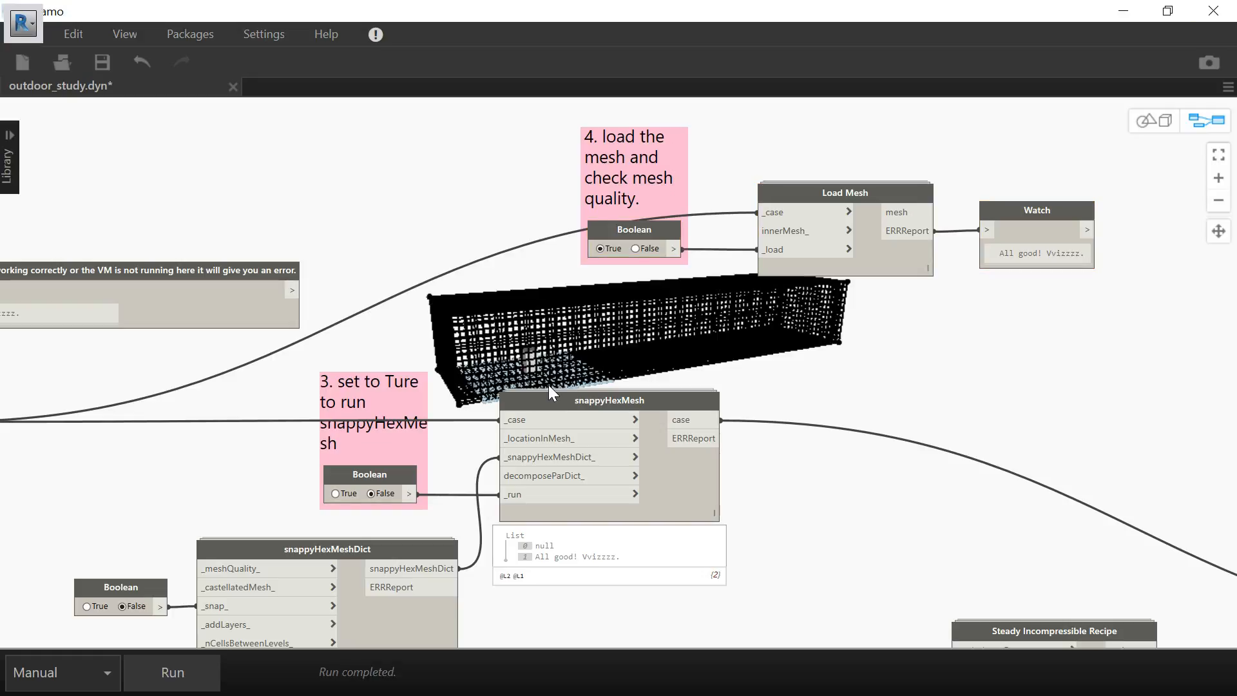
middle_drag(554, 322, 556, 333)
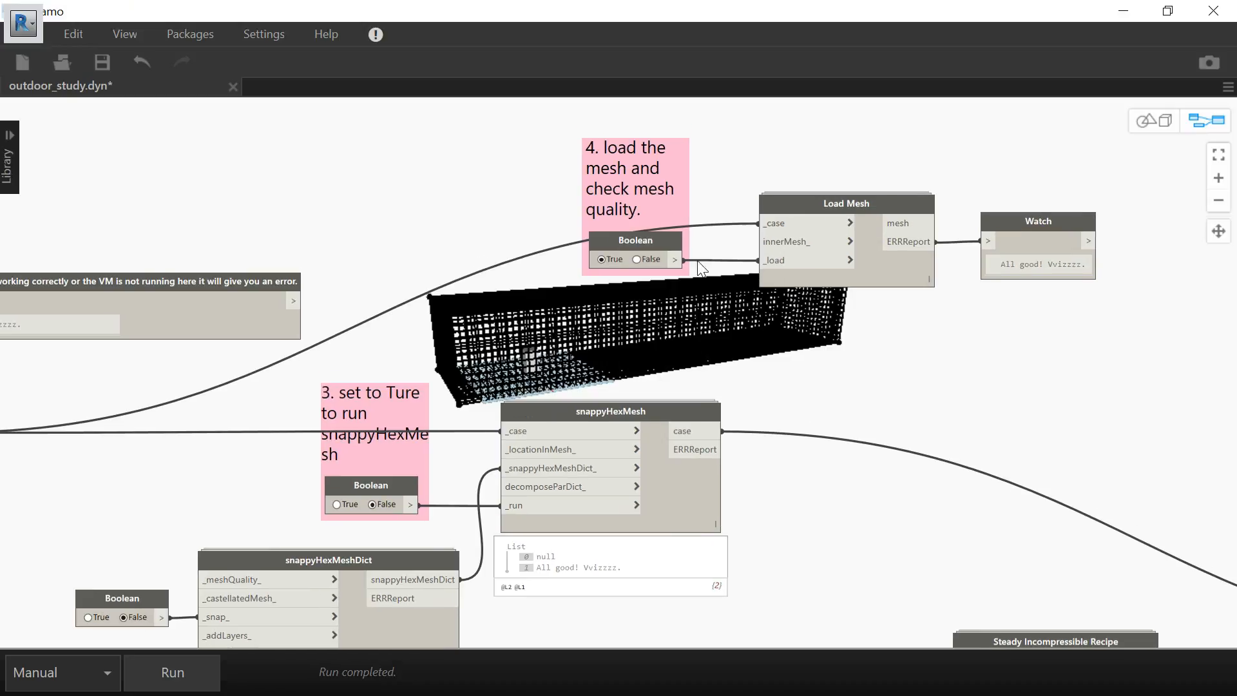
Inspect the loaded background mesh around the building from several angles in the 3D preview.
click(1149, 123)
right_drag(596, 282, 510, 263)
scroll(480, 216, up, 5)
right_drag(430, 175, 548, 274)
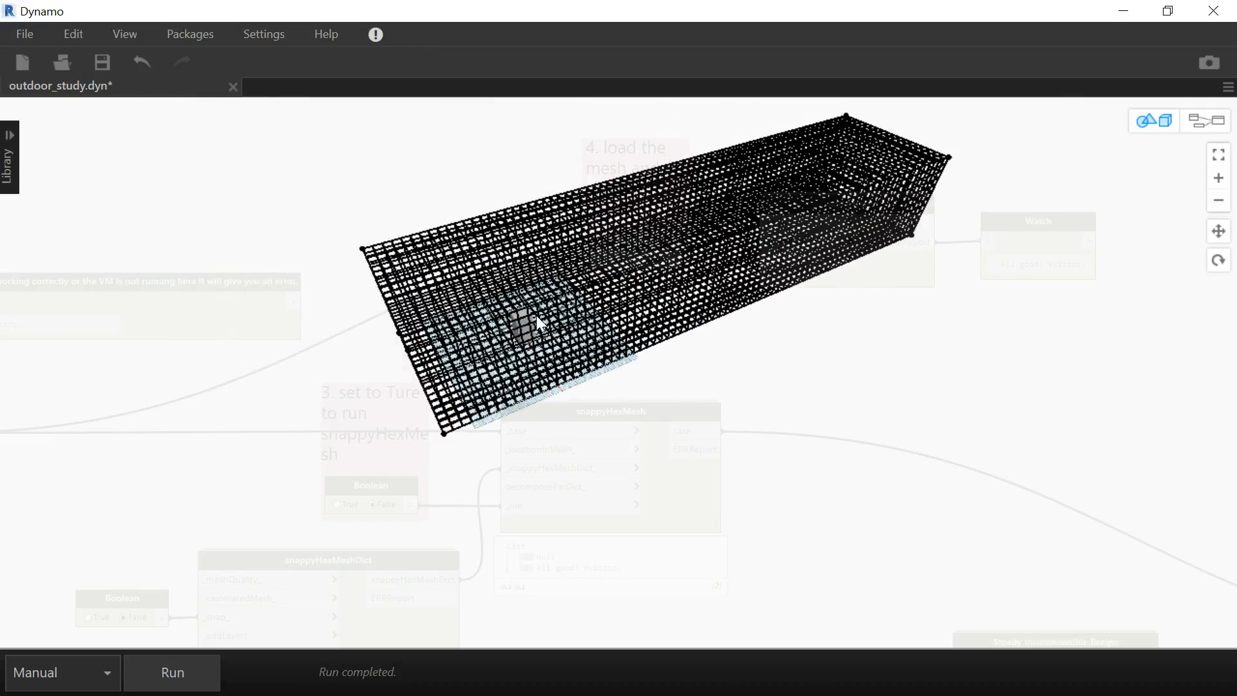
right_drag(613, 257, 561, 293)
right_drag(562, 357, 574, 326)
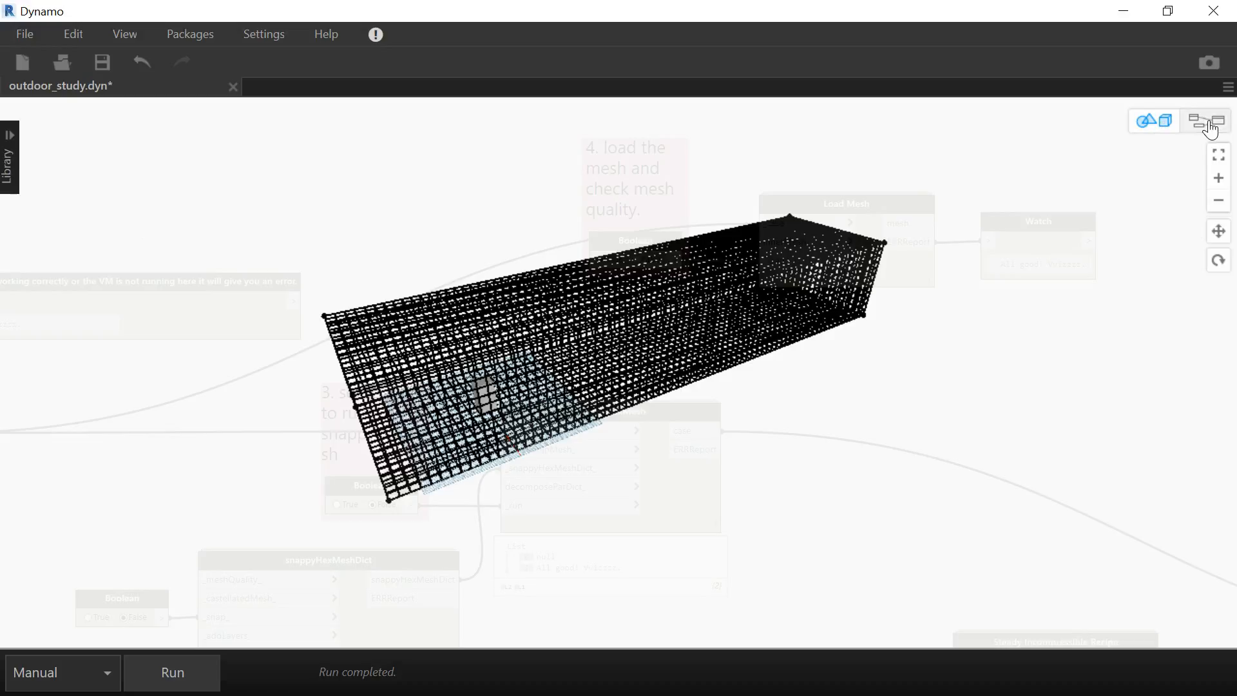
Return to the node graph and set the Load Mesh Boolean to False.
click(1211, 124)
click(635, 258)
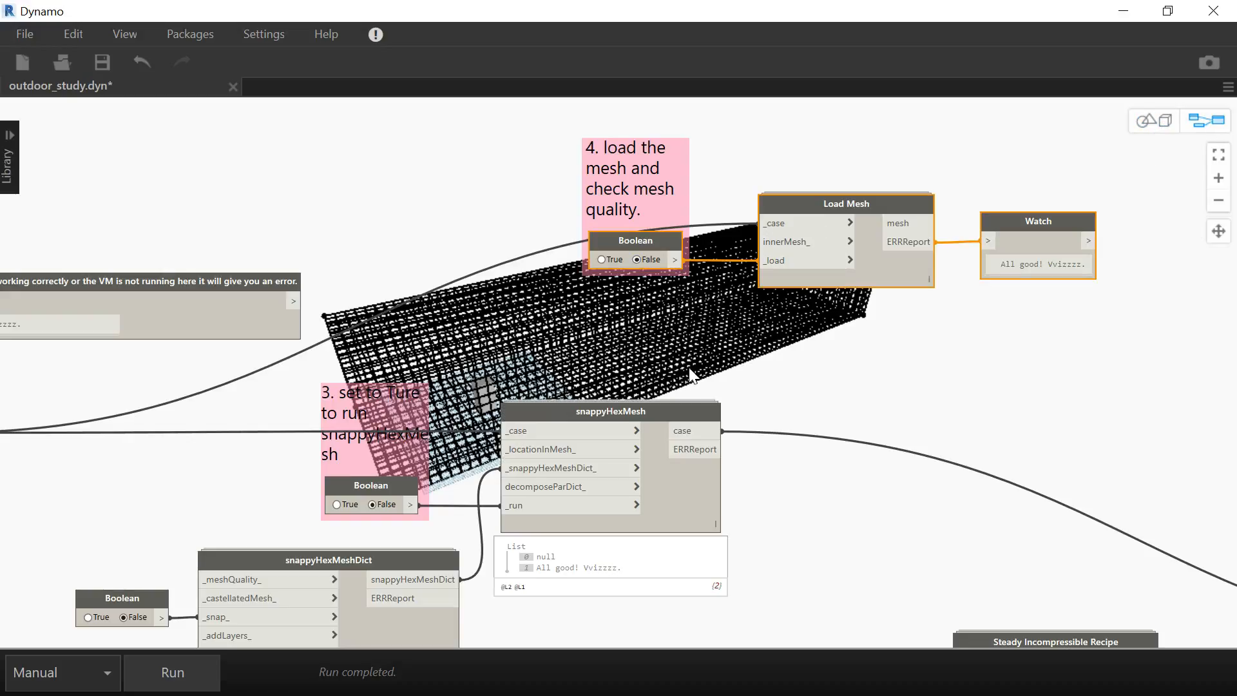
Examine the snappyHexMeshDict inputs and the nSrfLayers_ description on the Create Butterfly Geometry node.
scroll(734, 335, down, 3)
middle_drag(566, 558, 556, 459)
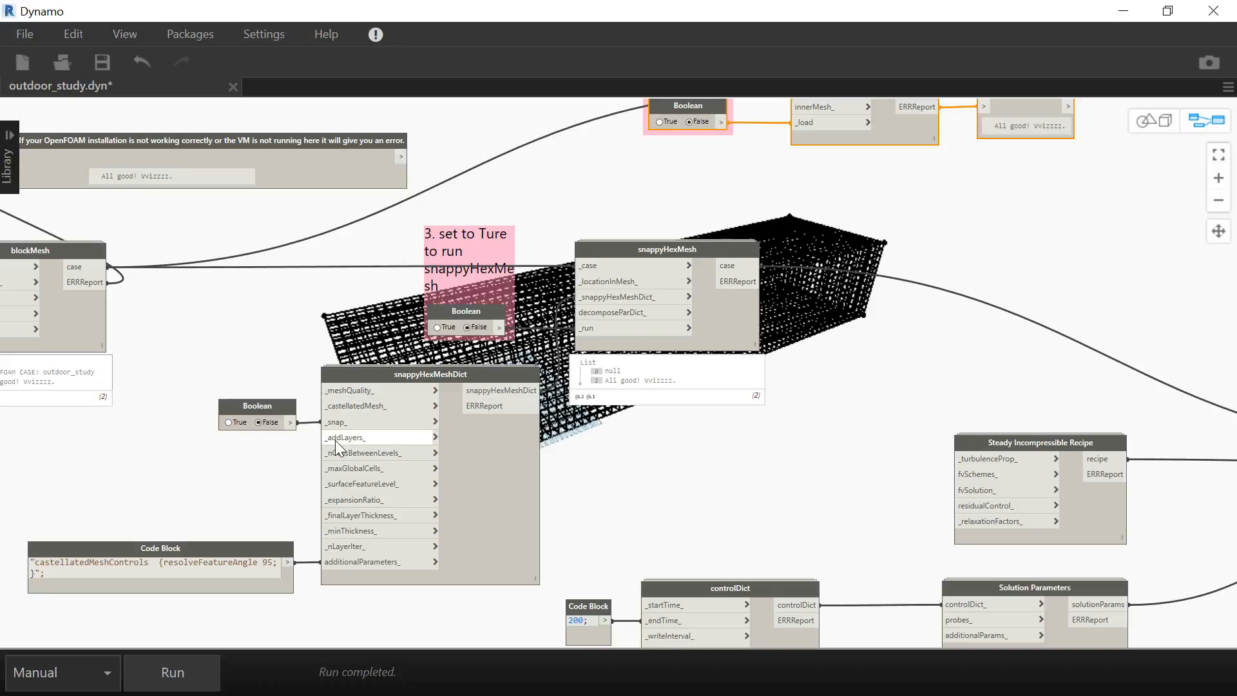
middle_drag(317, 483, 789, 491)
scroll(788, 491, down, 2)
middle_drag(203, 409, 528, 446)
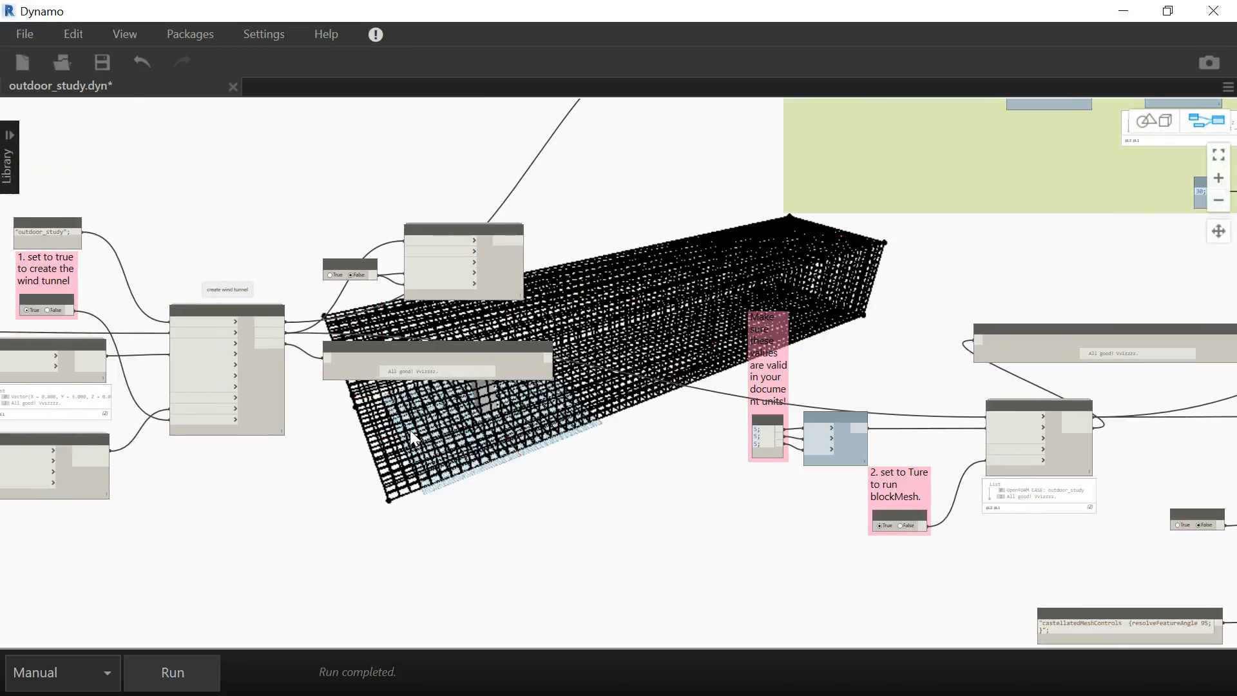
middle_drag(520, 512, 1035, 518)
scroll(278, 407, up, 4)
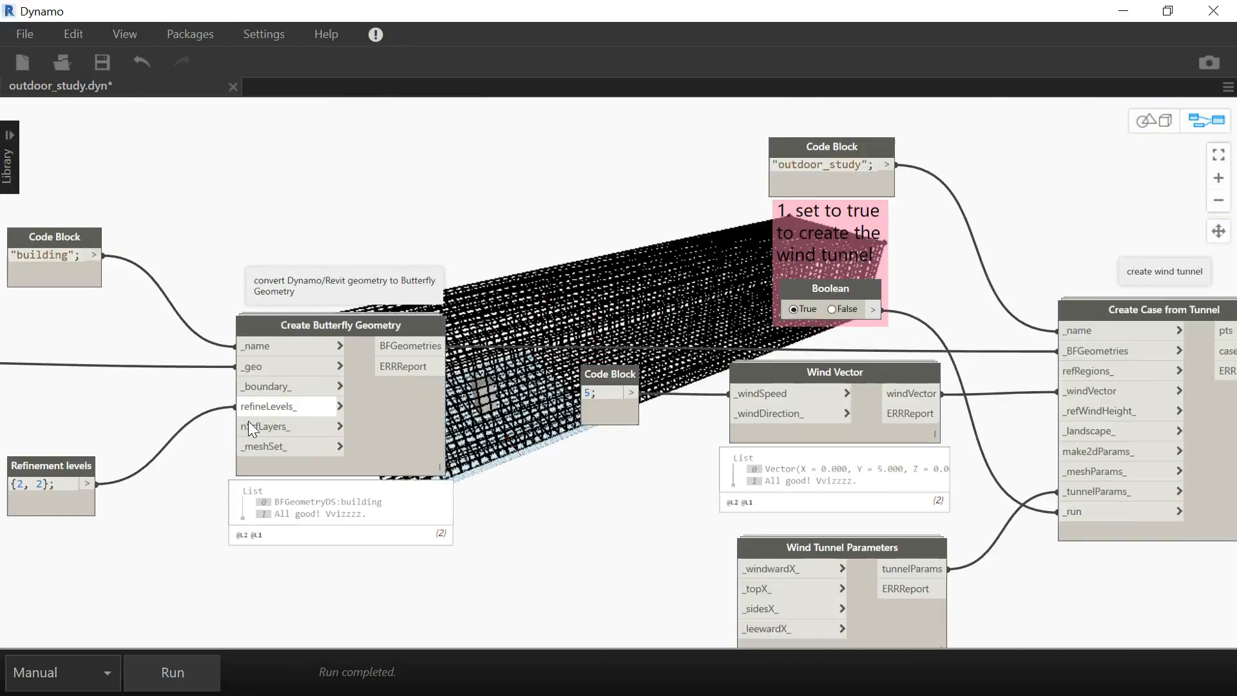
mouse_move(276, 428)
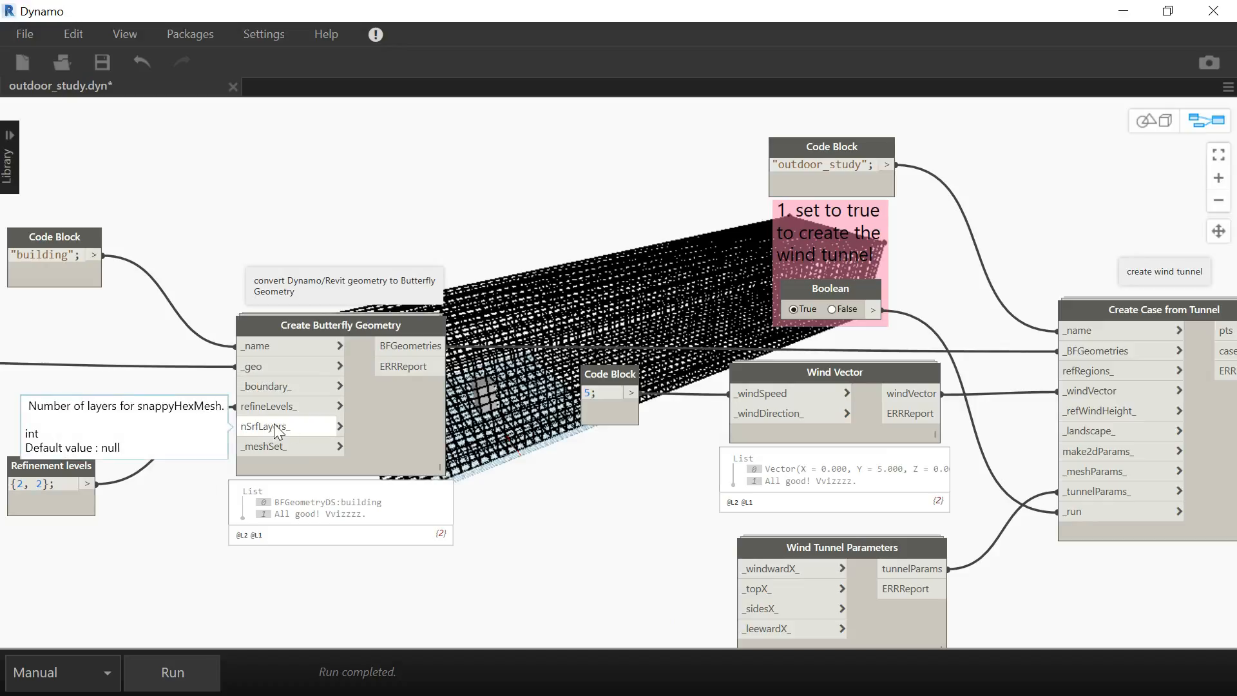
Set the Boolean for snappyHexMesh's _run input to True and run the graph.
scroll(284, 237, down, 5)
middle_drag(743, 404, 424, 409)
scroll(790, 328, up, 4)
scroll(845, 336, up, 1)
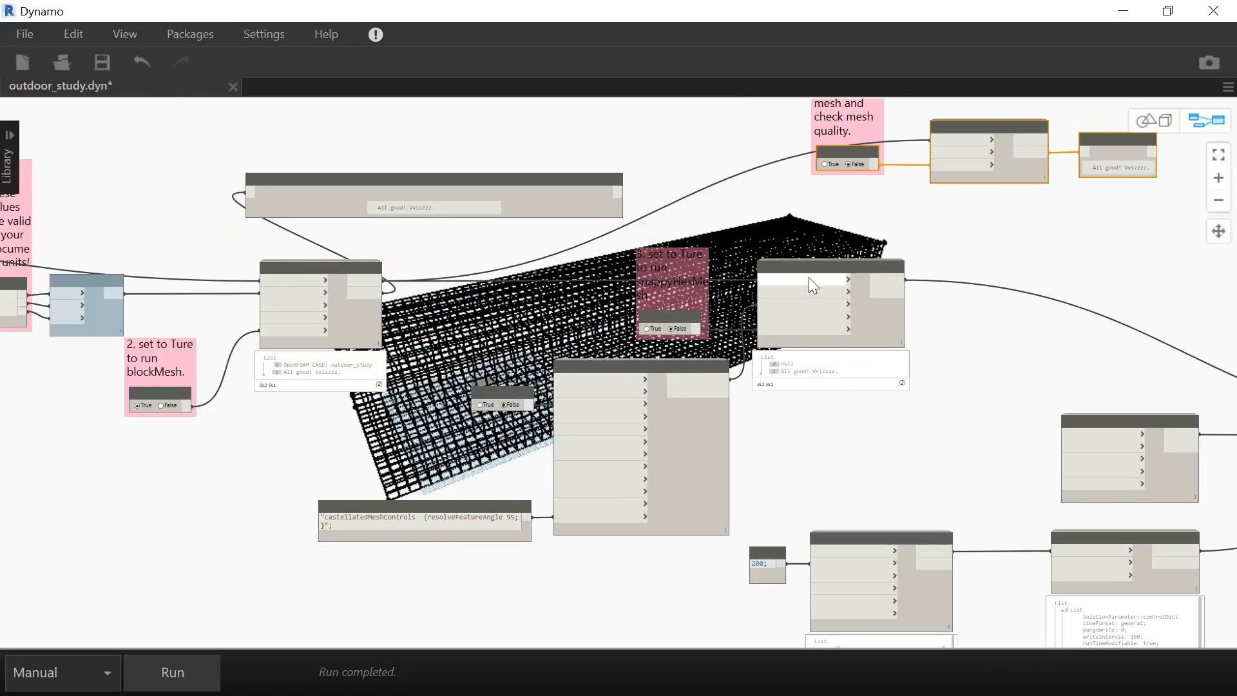
scroll(810, 277, up, 2)
middle_drag(914, 469, 801, 437)
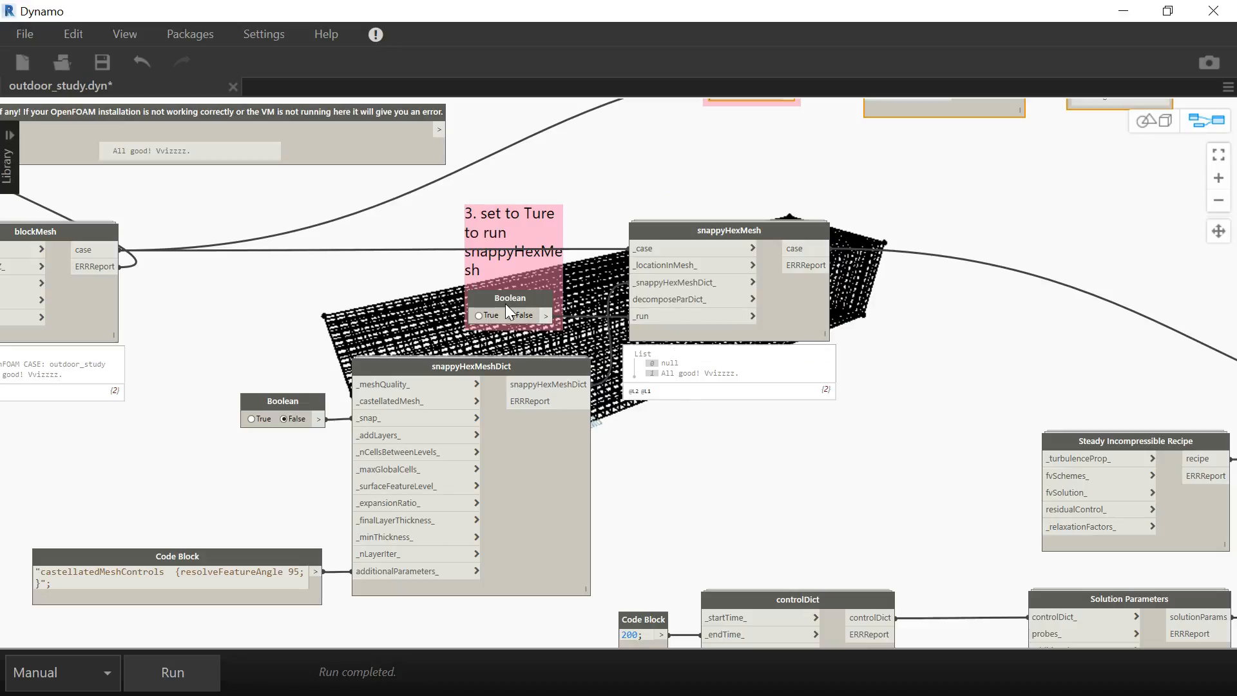
click(478, 316)
click(165, 658)
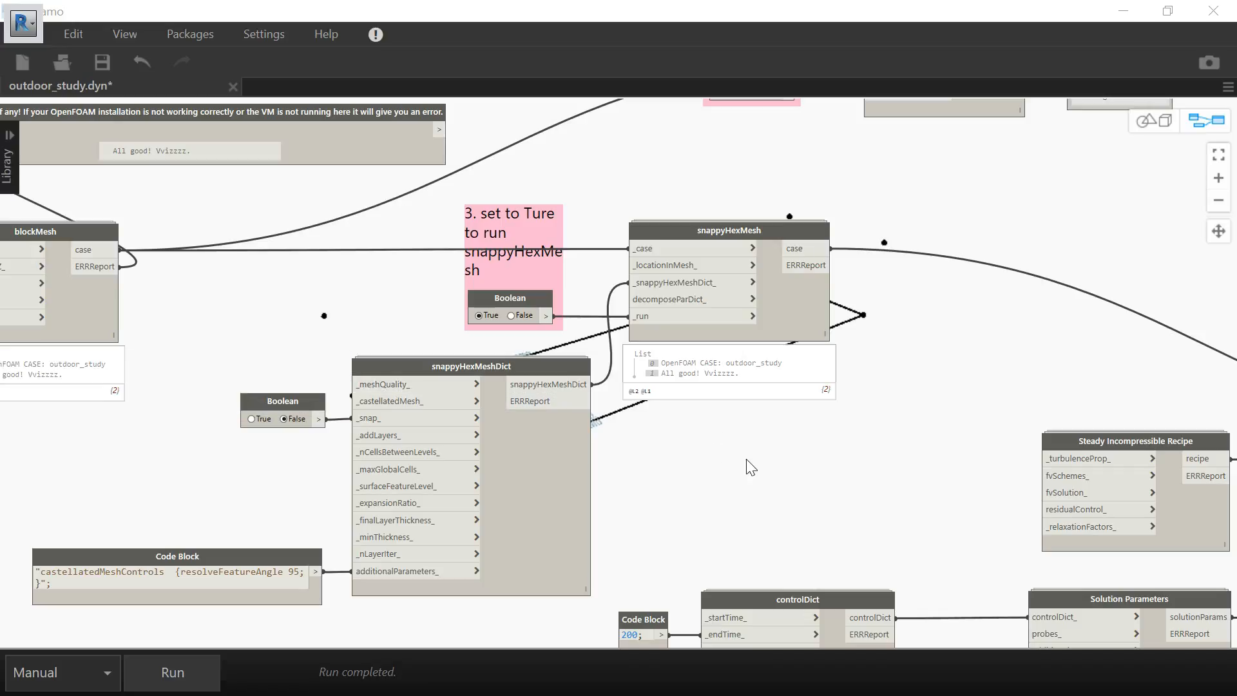
Connect snappyHexMesh's case output to Load Mesh's _case input, set its _load Boolean to True, and run the graph.
middle_drag(728, 466, 528, 553)
middle_drag(583, 263, 488, 296)
drag(426, 365, 482, 184)
click(330, 208)
click(211, 670)
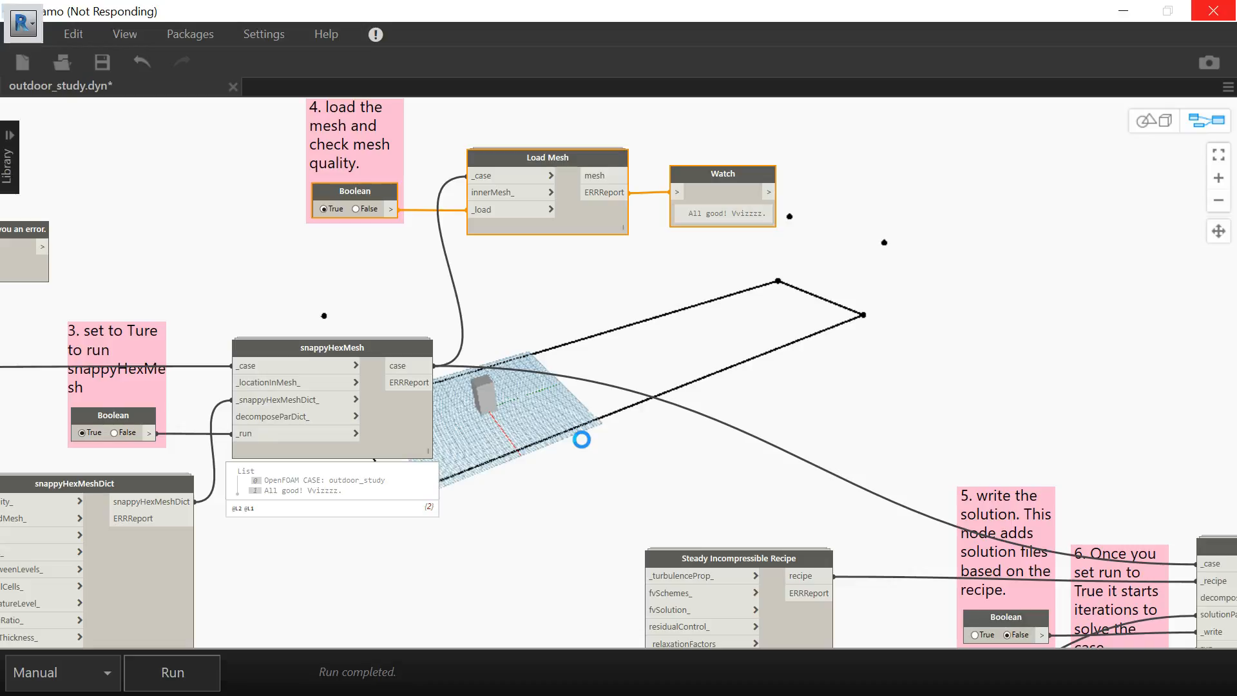
middle_drag(531, 338, 566, 336)
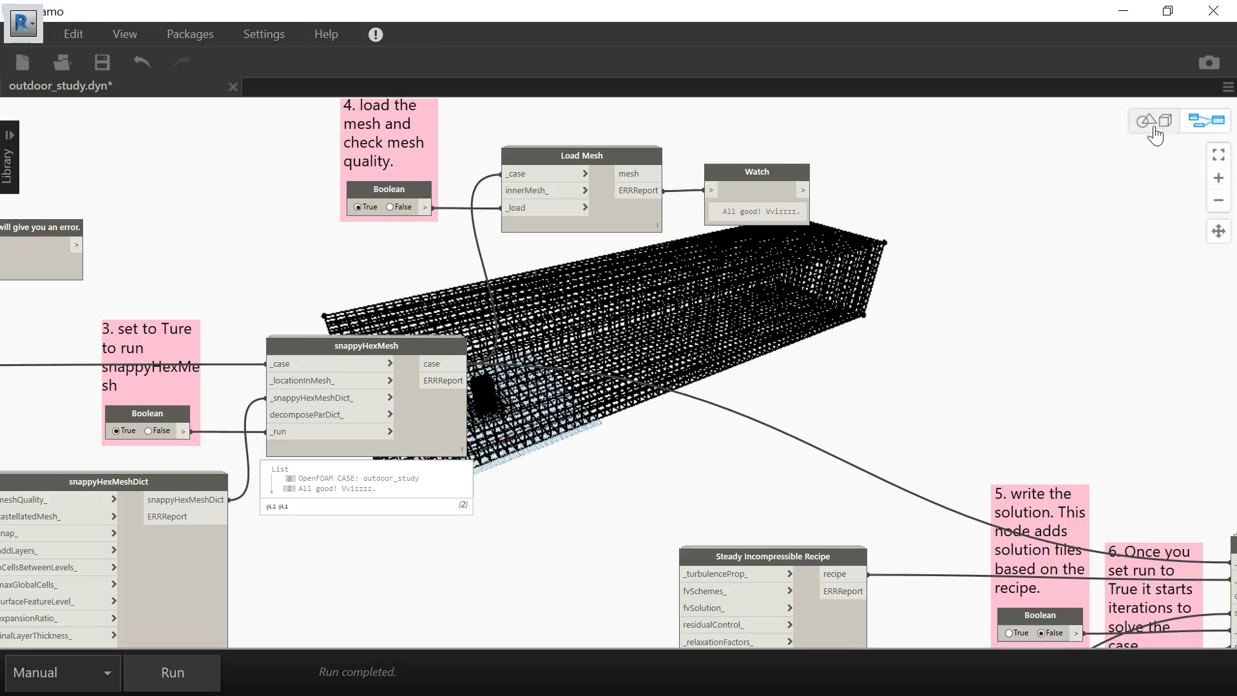
Examine the snappyHexMesh refinement around the building in the 3D preview, then return to the node graph.
click(1166, 122)
scroll(482, 404, up, 8)
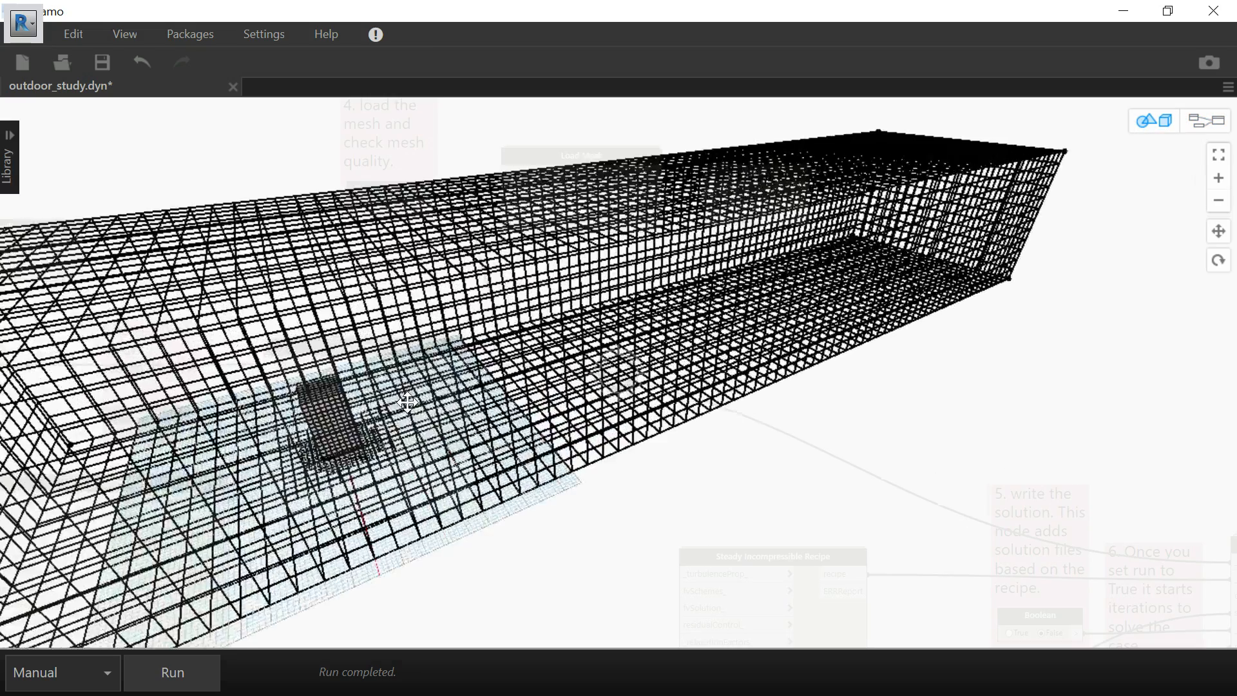
right_drag(407, 402, 339, 488)
middle_drag(339, 488, 580, 427)
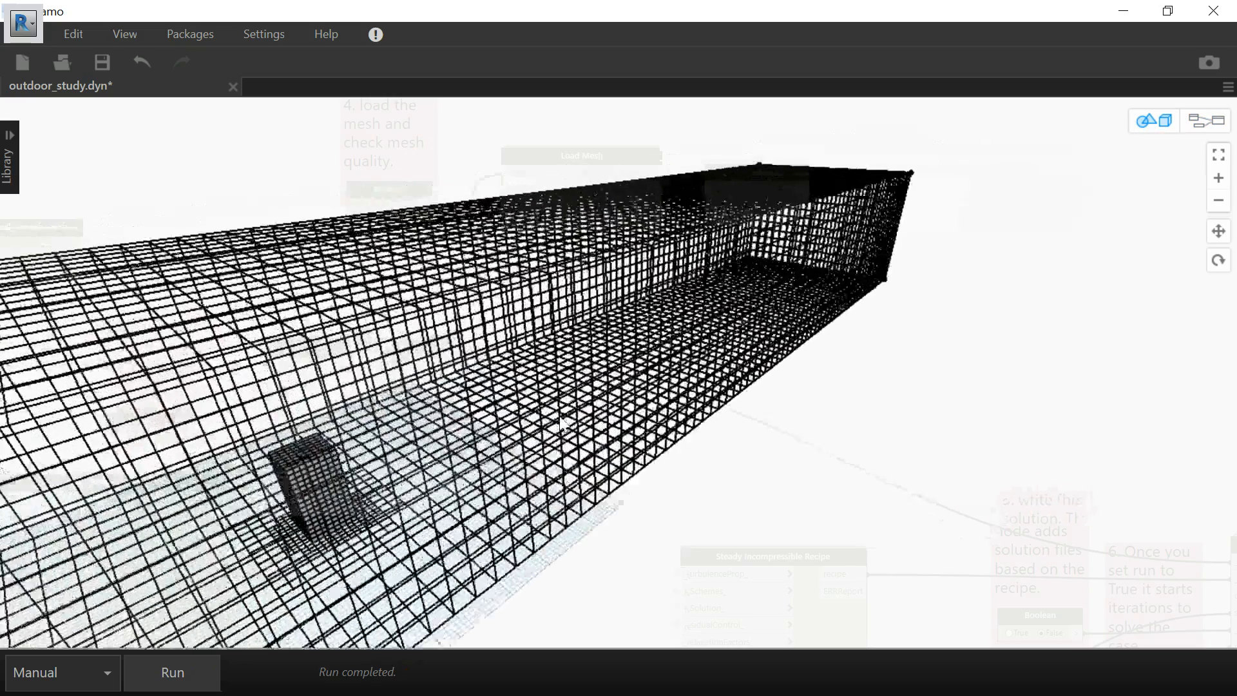
scroll(584, 400, up, 2)
middle_drag(585, 377, 1055, 242)
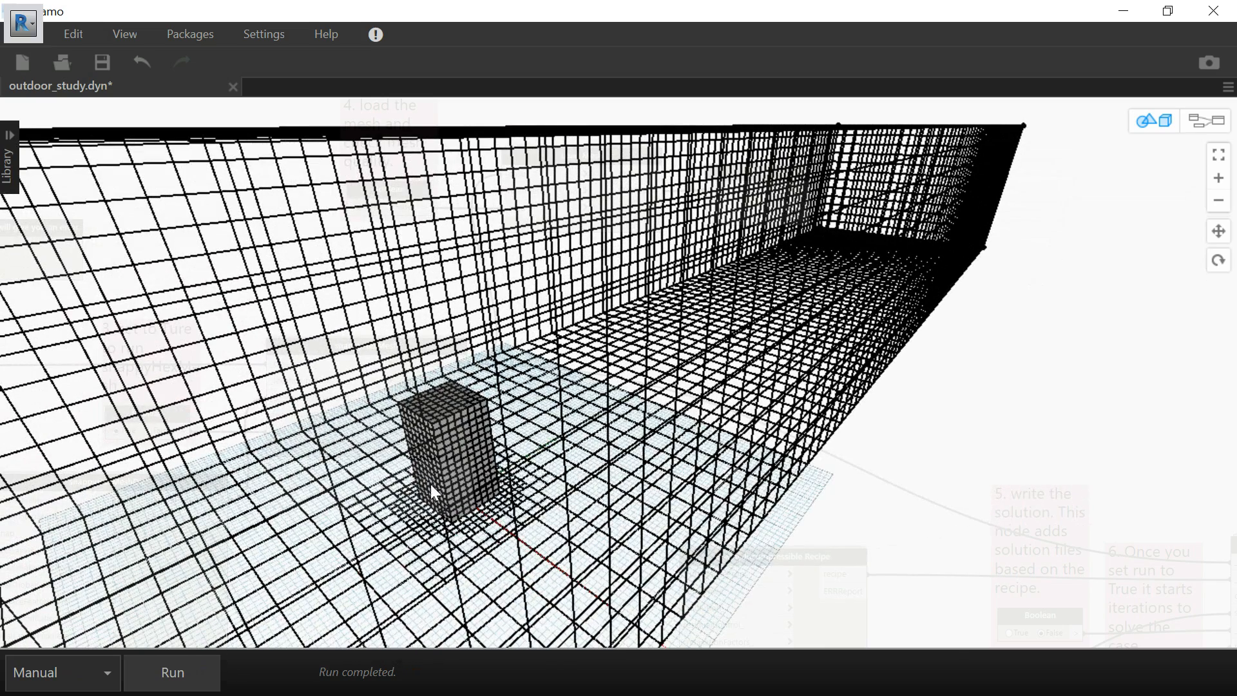
scroll(457, 404, down, 1)
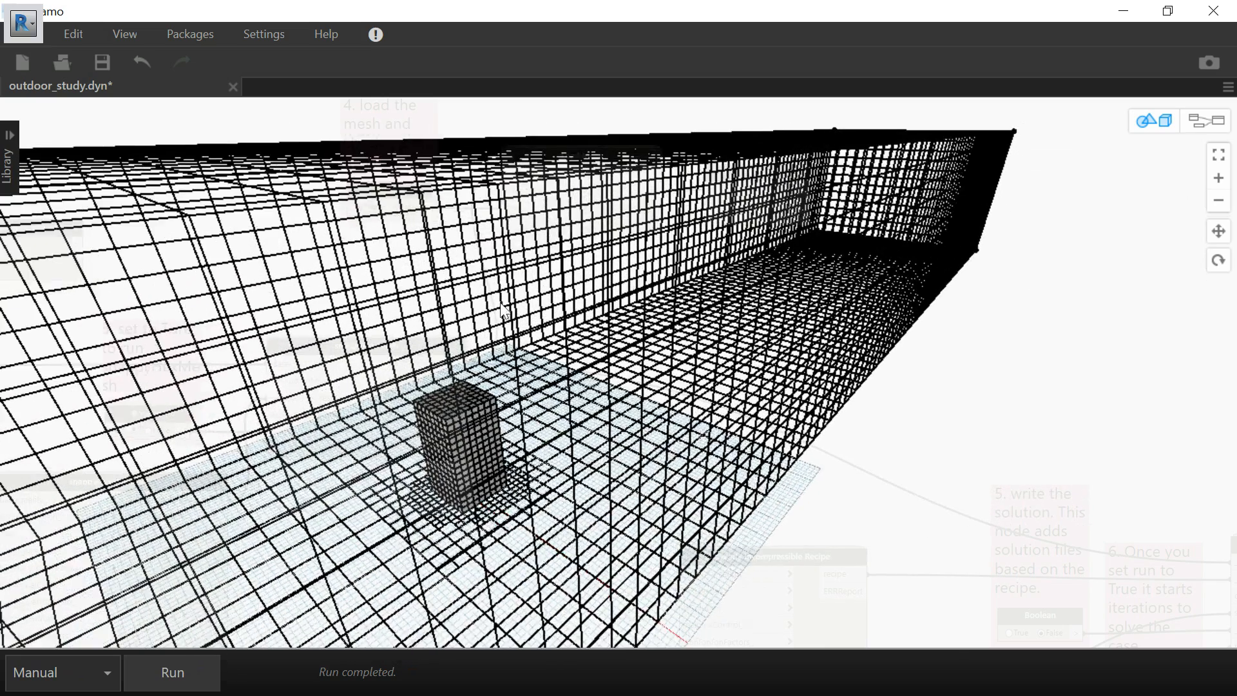
click(1200, 127)
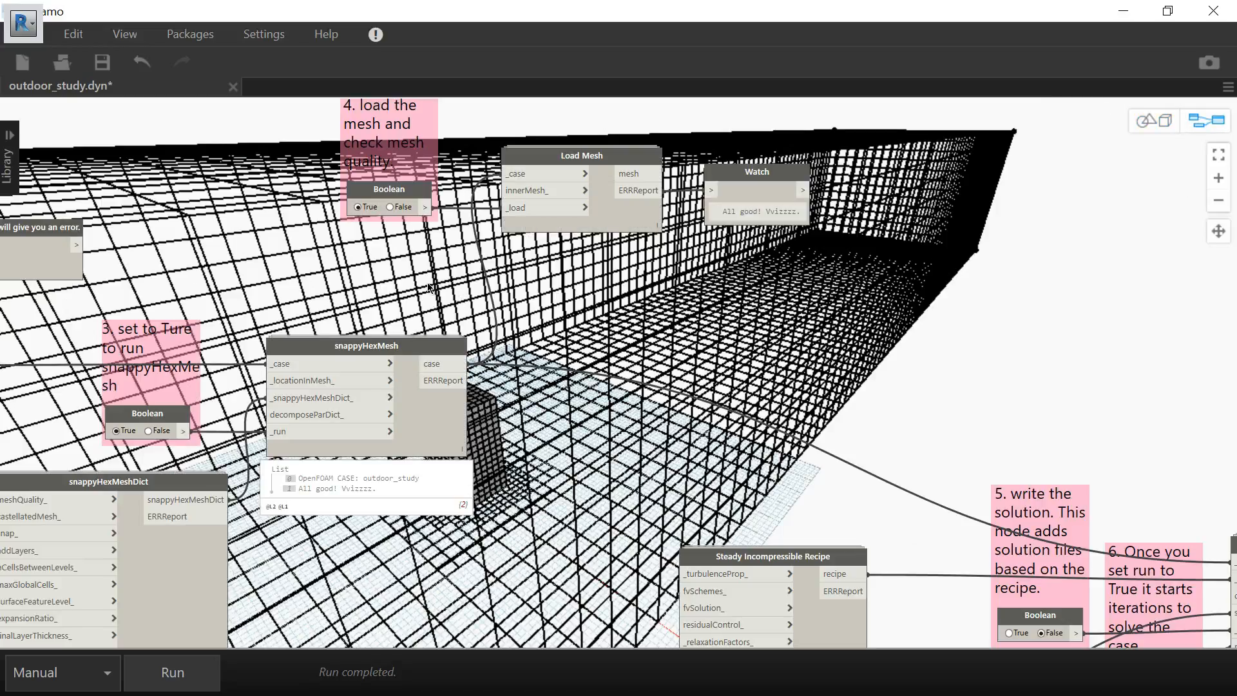
Review the Refinement levels code block feeding the Create Butterfly Geometry node.
scroll(299, 333, down, 4)
scroll(165, 309, up, 5)
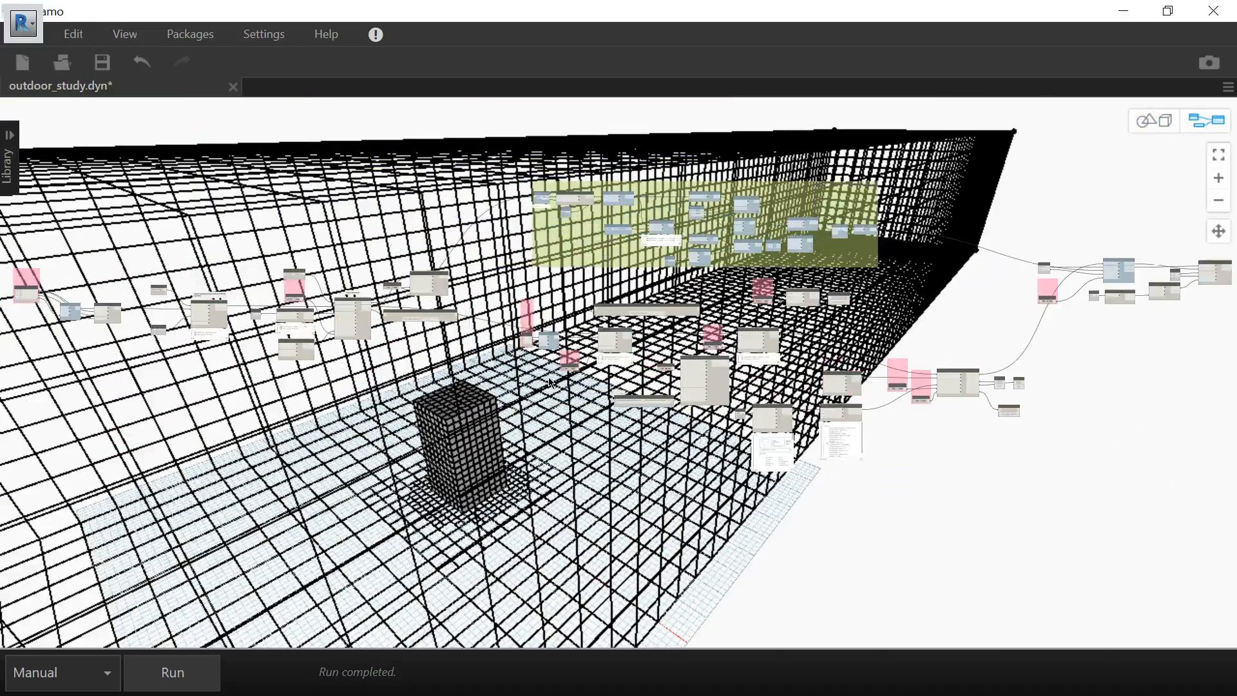
scroll(348, 319, up, 6)
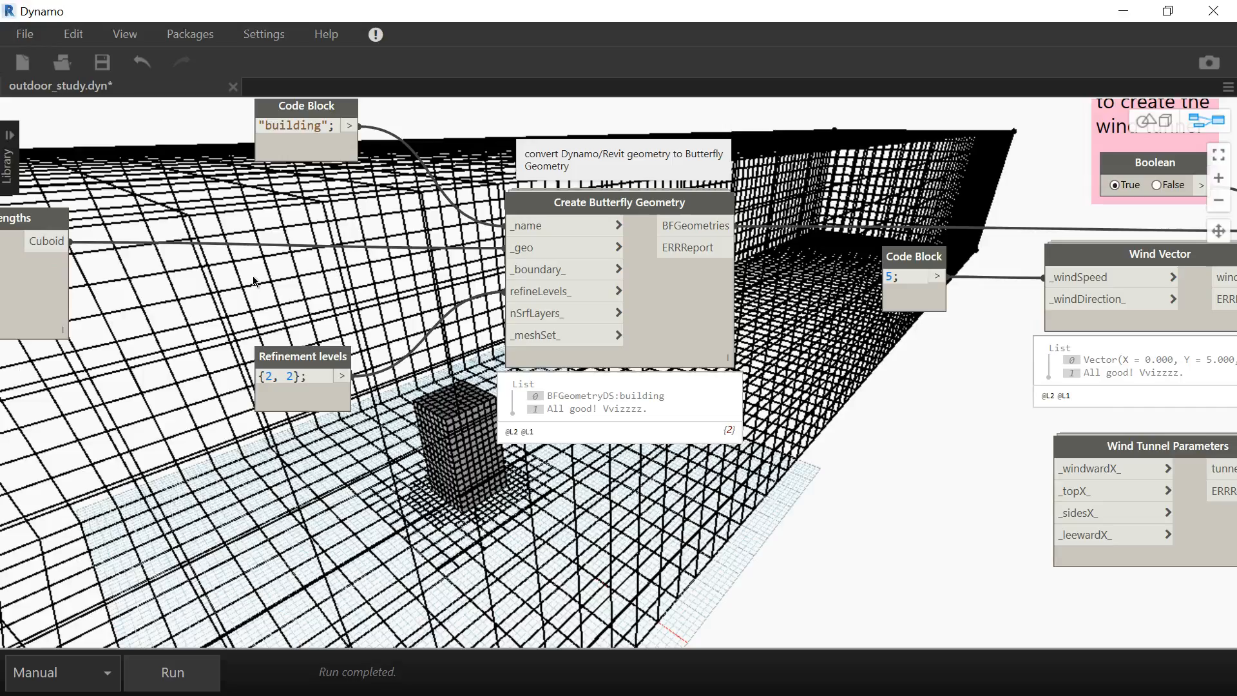
scroll(249, 284, down, 5)
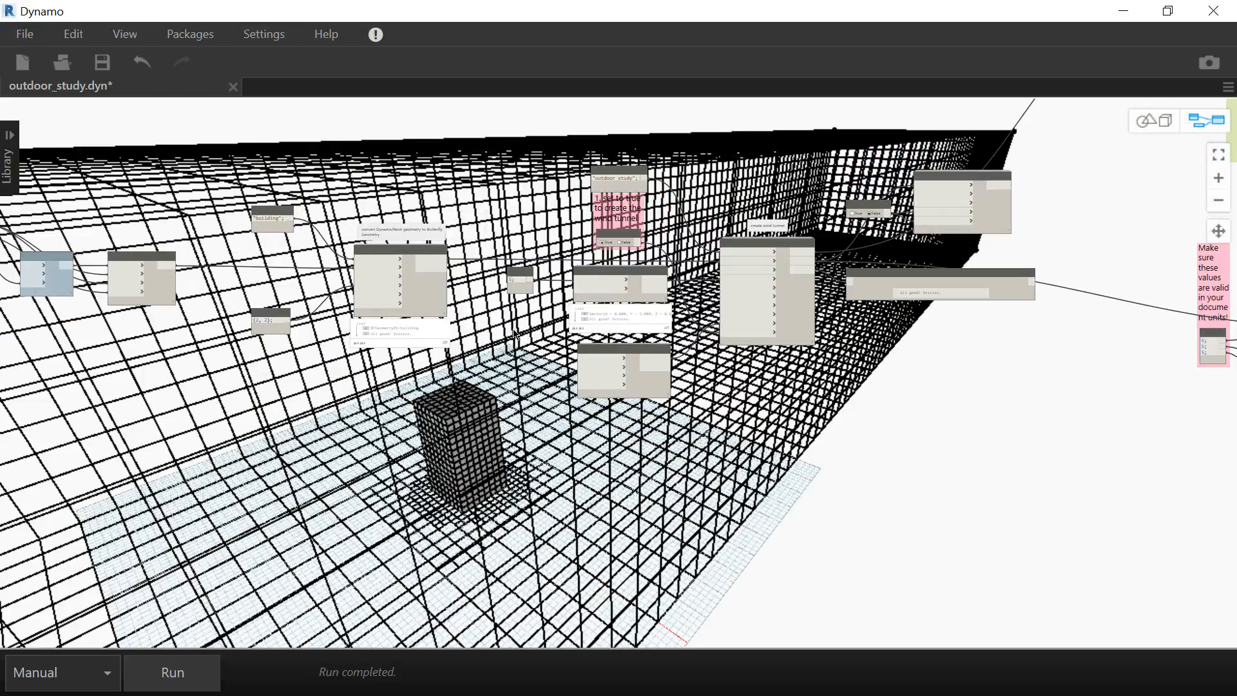
Set the Boolean for Load Mesh's _load input to False.
middle_drag(486, 342, 133, 378)
scroll(225, 359, down, 3)
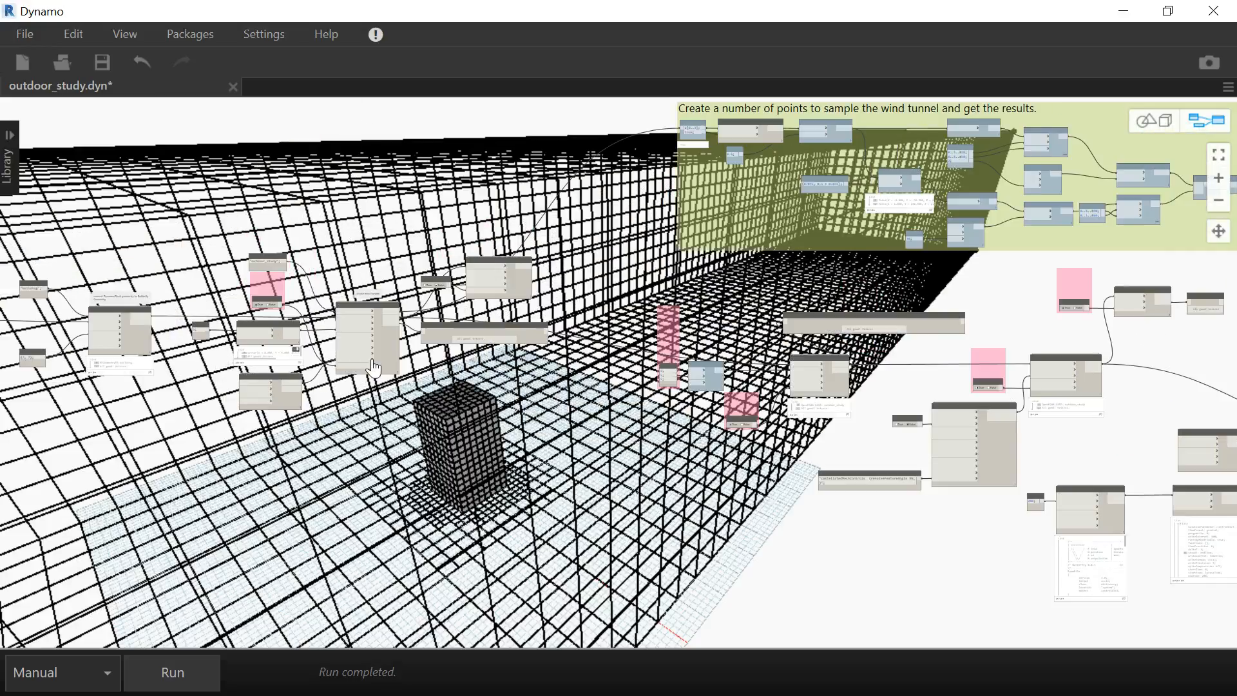
middle_drag(589, 422, 142, 398)
scroll(647, 387, up, 5)
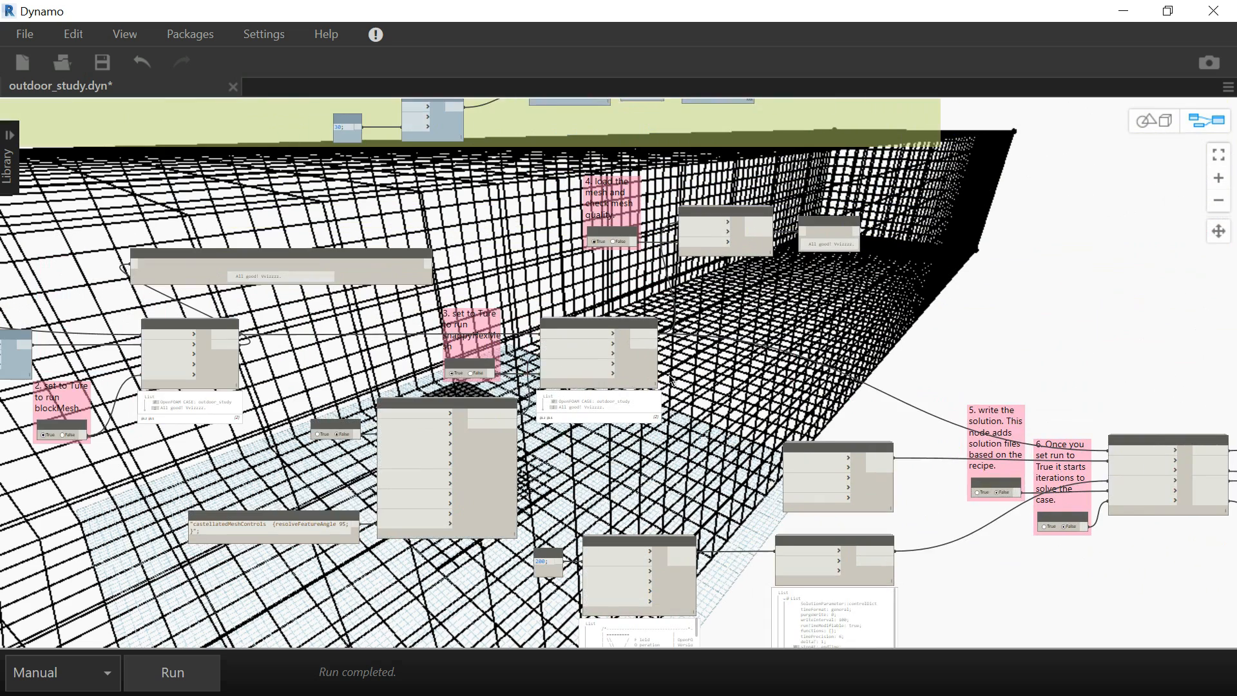
scroll(647, 395, up, 1)
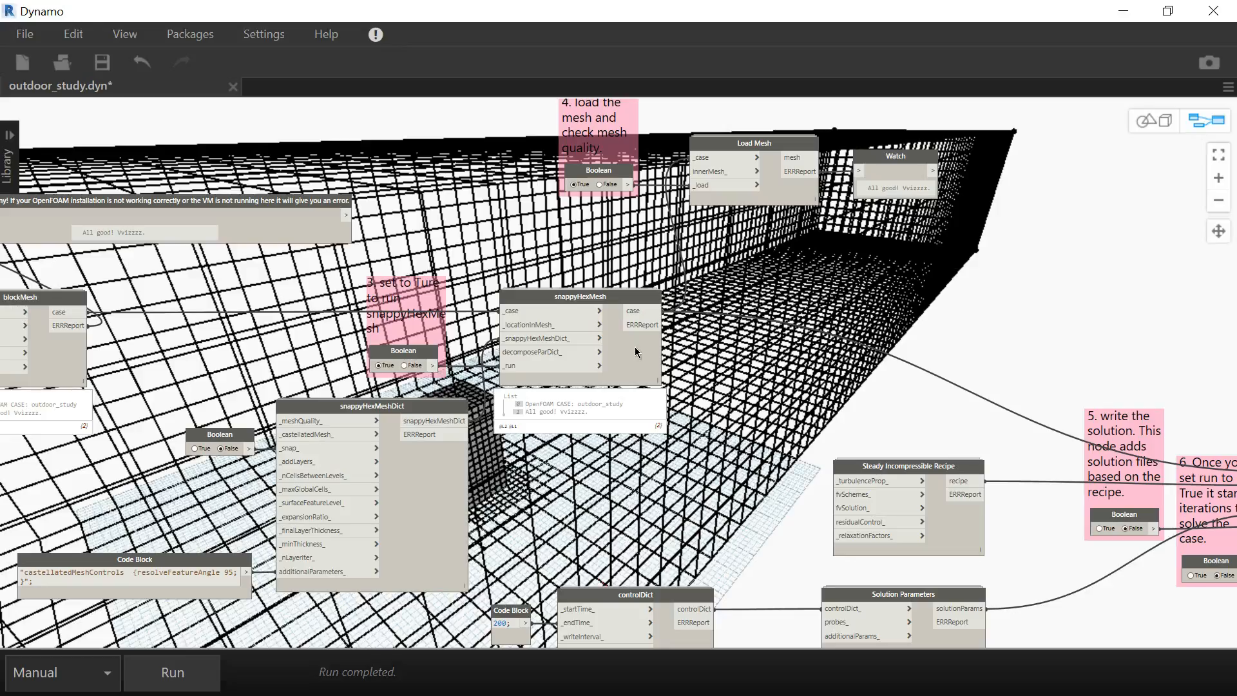
middle_drag(720, 366, 381, 305)
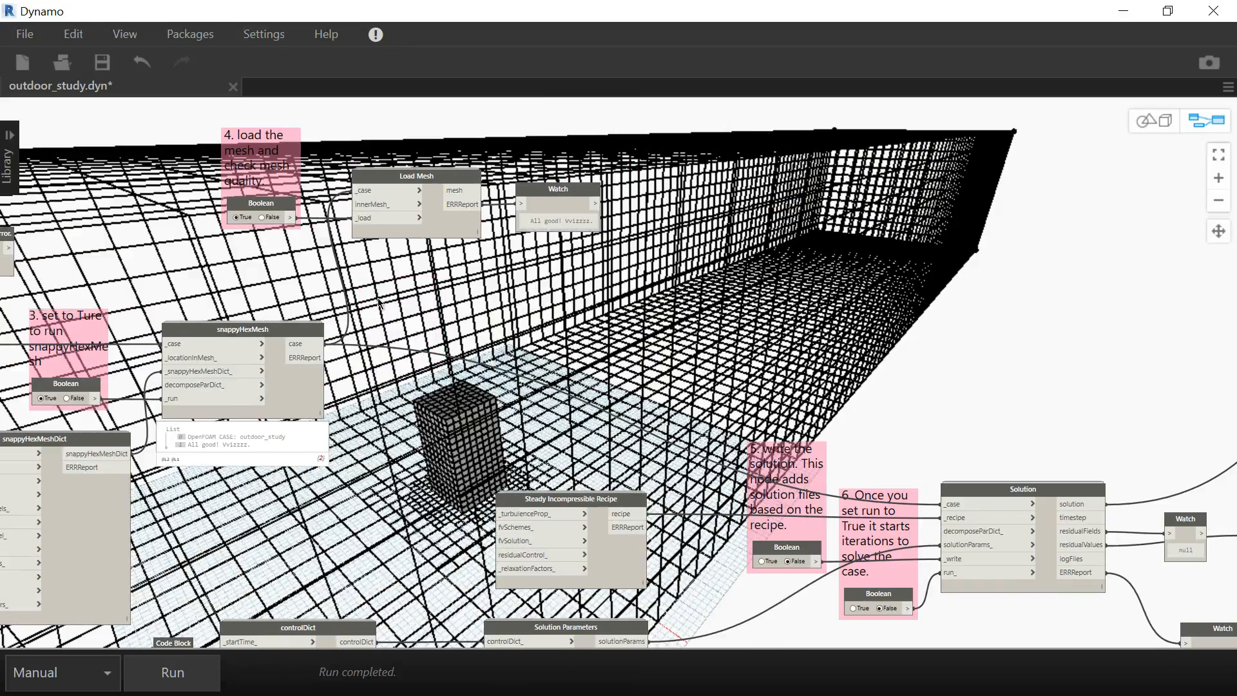
click(263, 218)
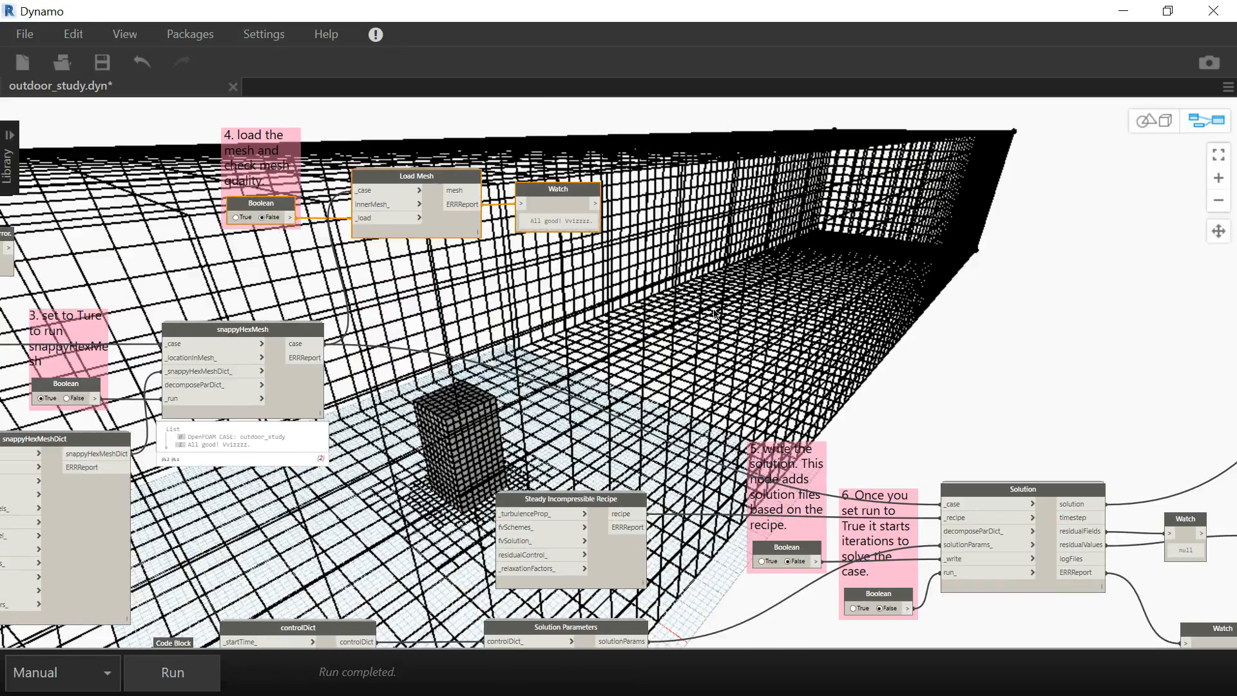
Examine the Solution node's inputs and the Steady Incompressible Recipe node that feeds its _recipe input.
middle_drag(732, 312, 570, 159)
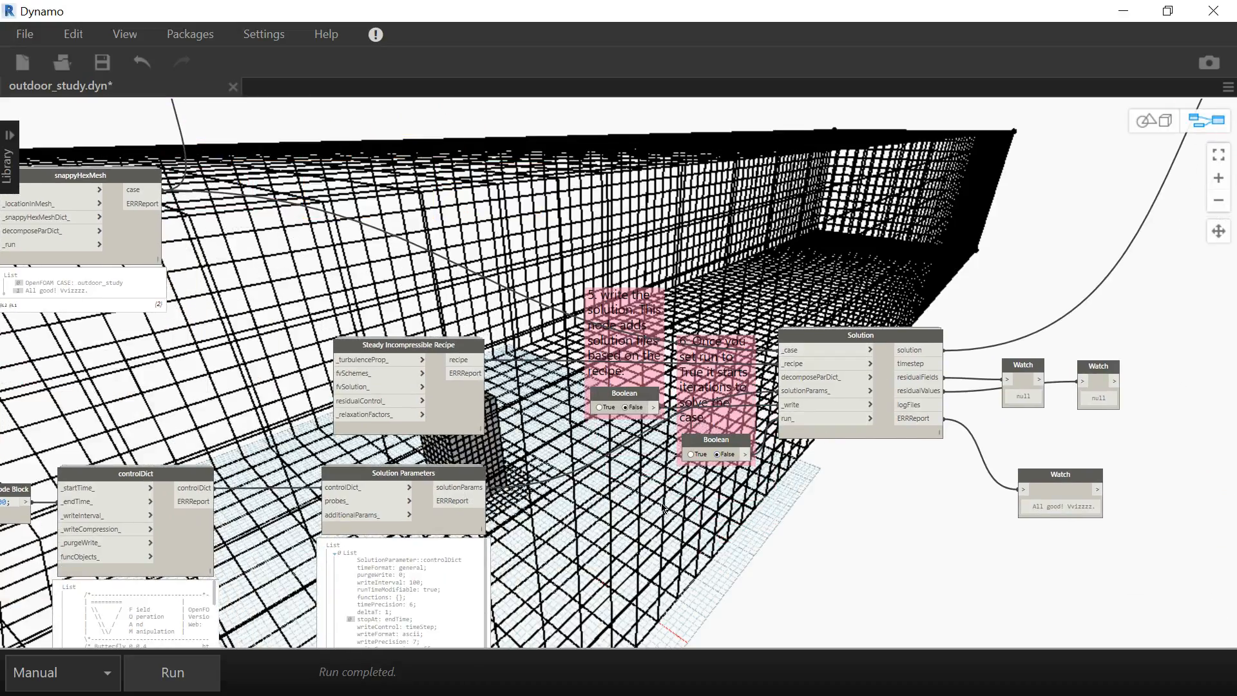
scroll(908, 426, up, 1)
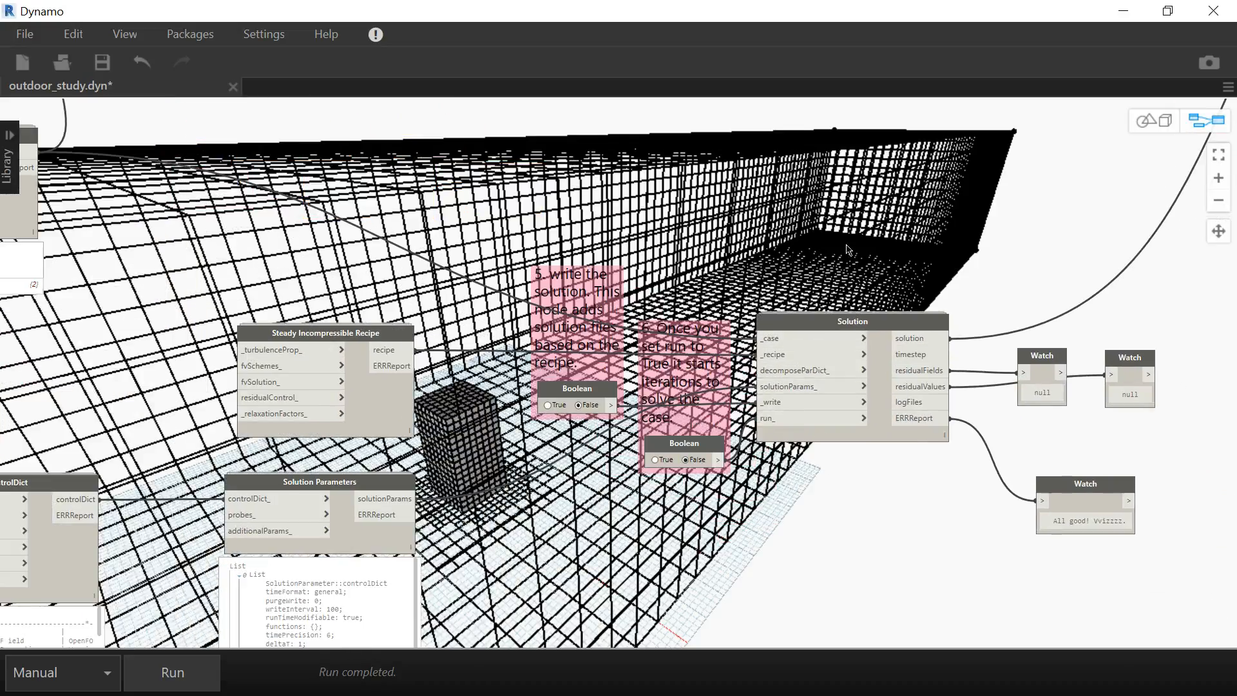
scroll(842, 331, up, 1)
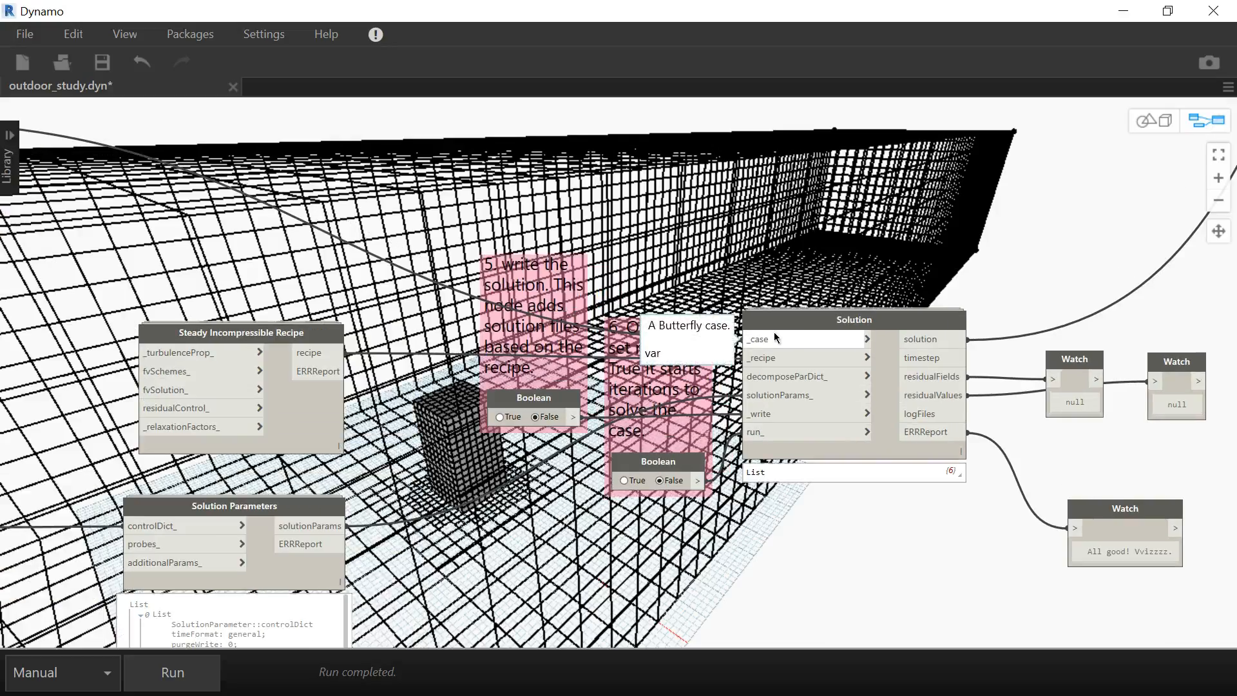
middle_drag(419, 247, 487, 268)
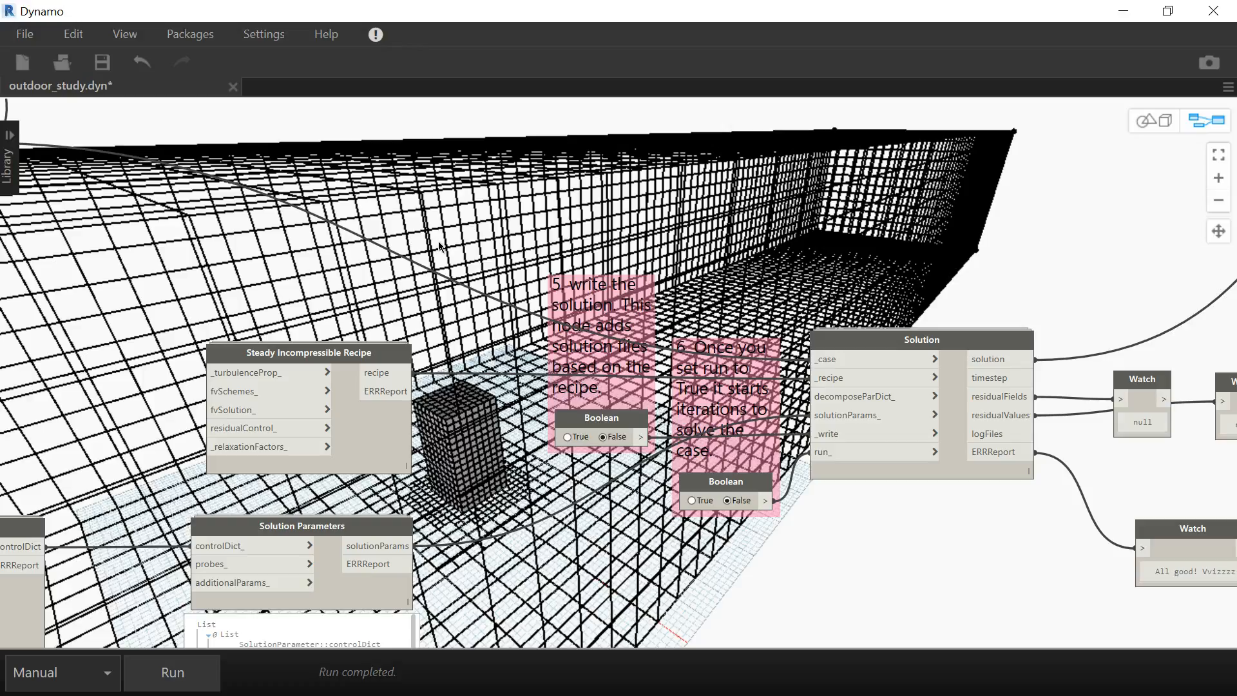
middle_drag(724, 315, 772, 219)
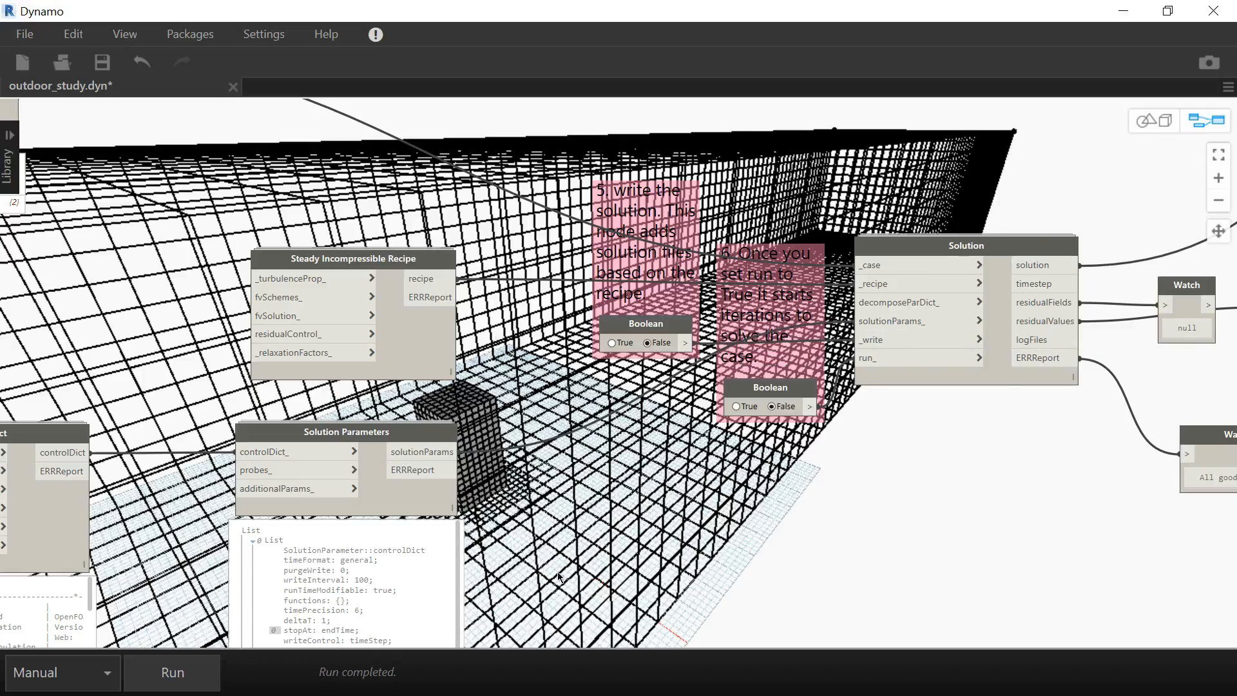
middle_drag(603, 555, 775, 492)
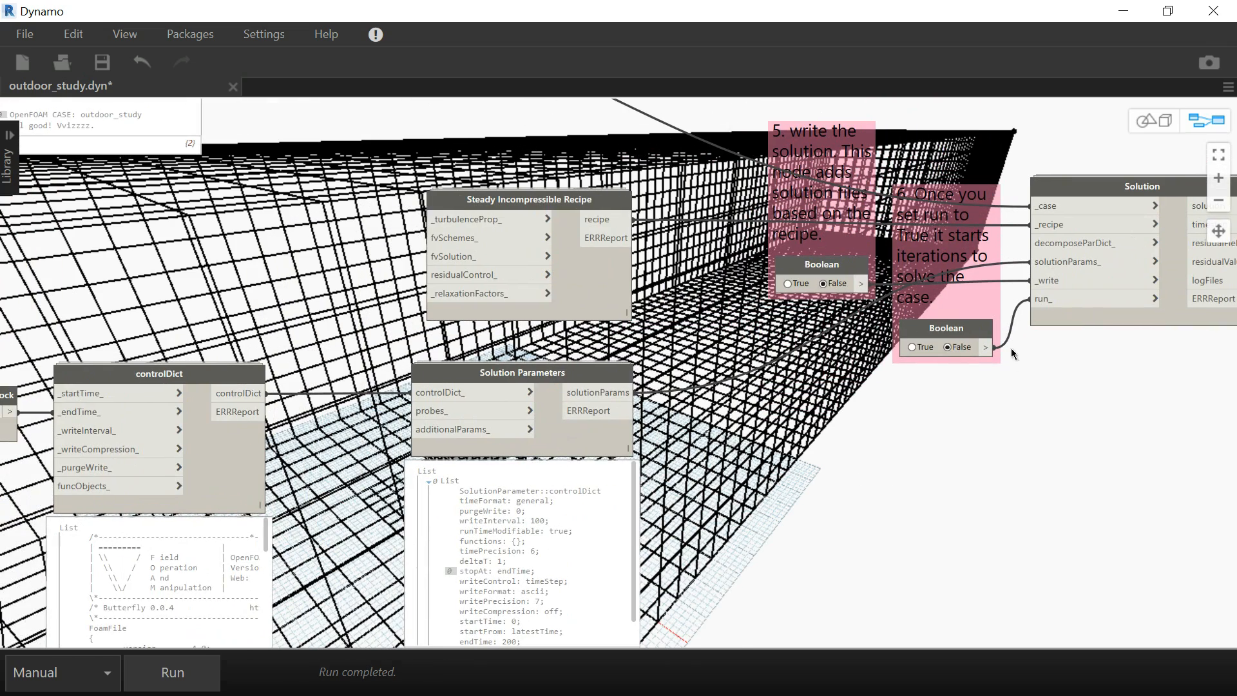
mouse_move(571, 303)
mouse_down()
mouse_move(570, 285)
mouse_move(569, 304)
mouse_up()
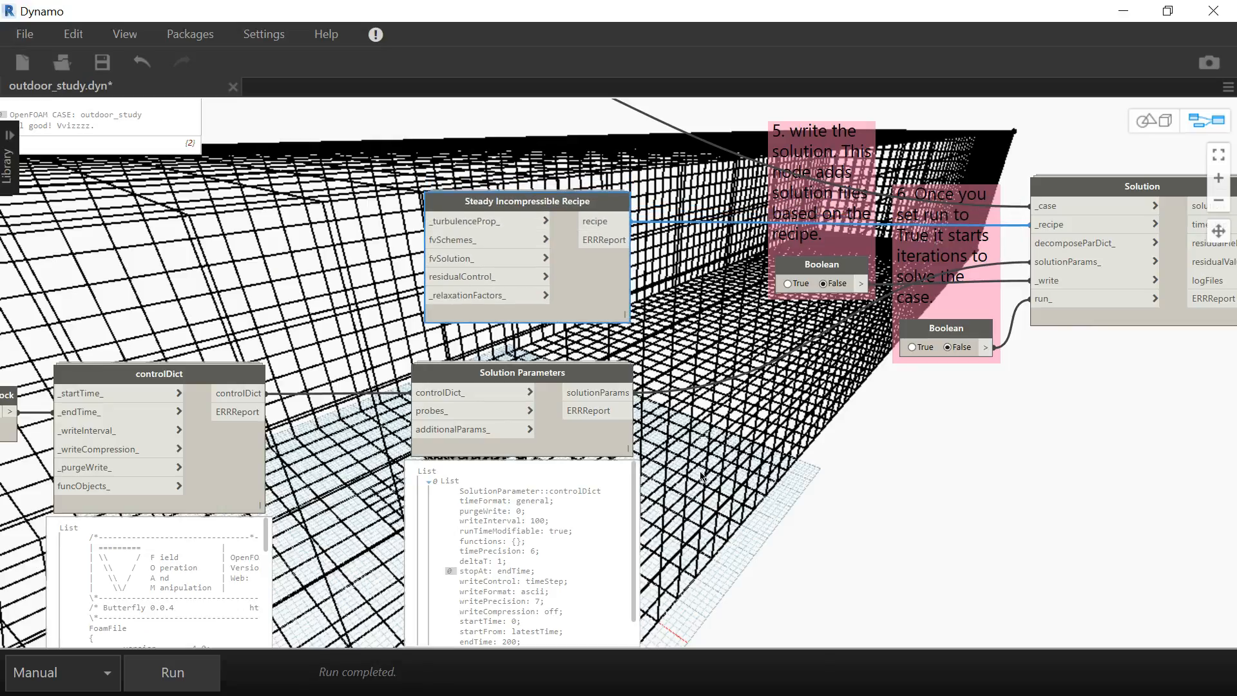
Examine the controlDict node with its _endTime_ code block and the settings listed under Solution Parameters.
middle_drag(308, 490, 359, 430)
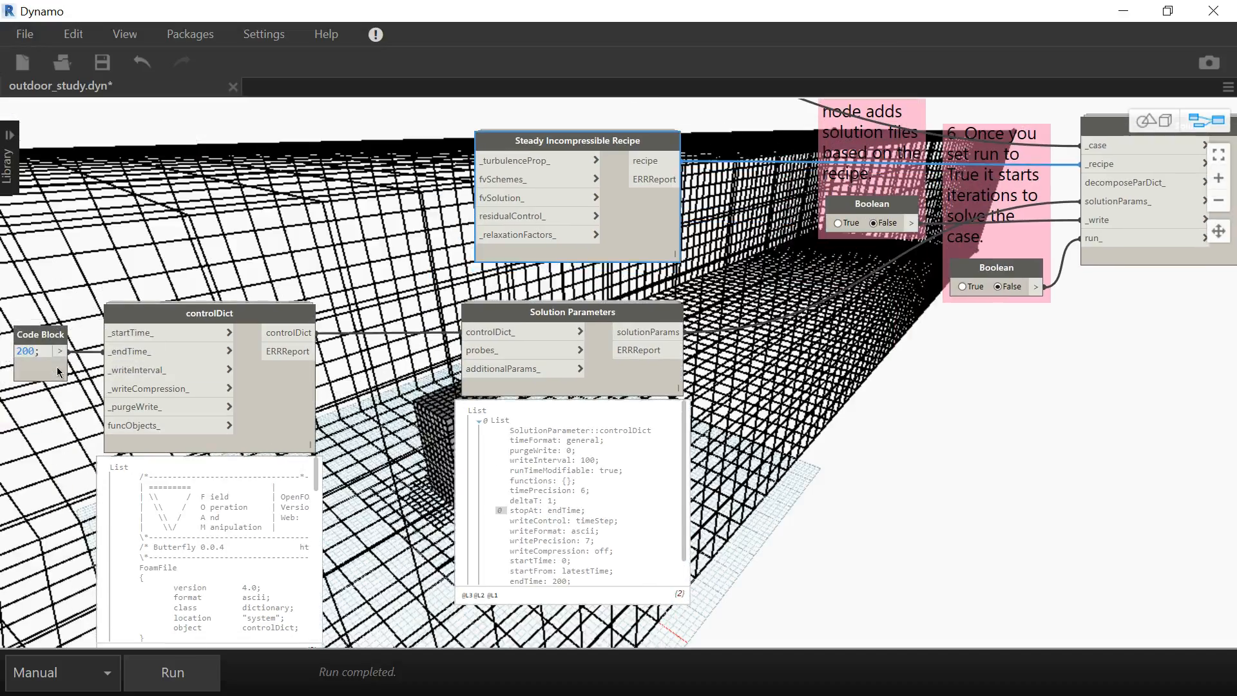
middle_drag(111, 420, 123, 416)
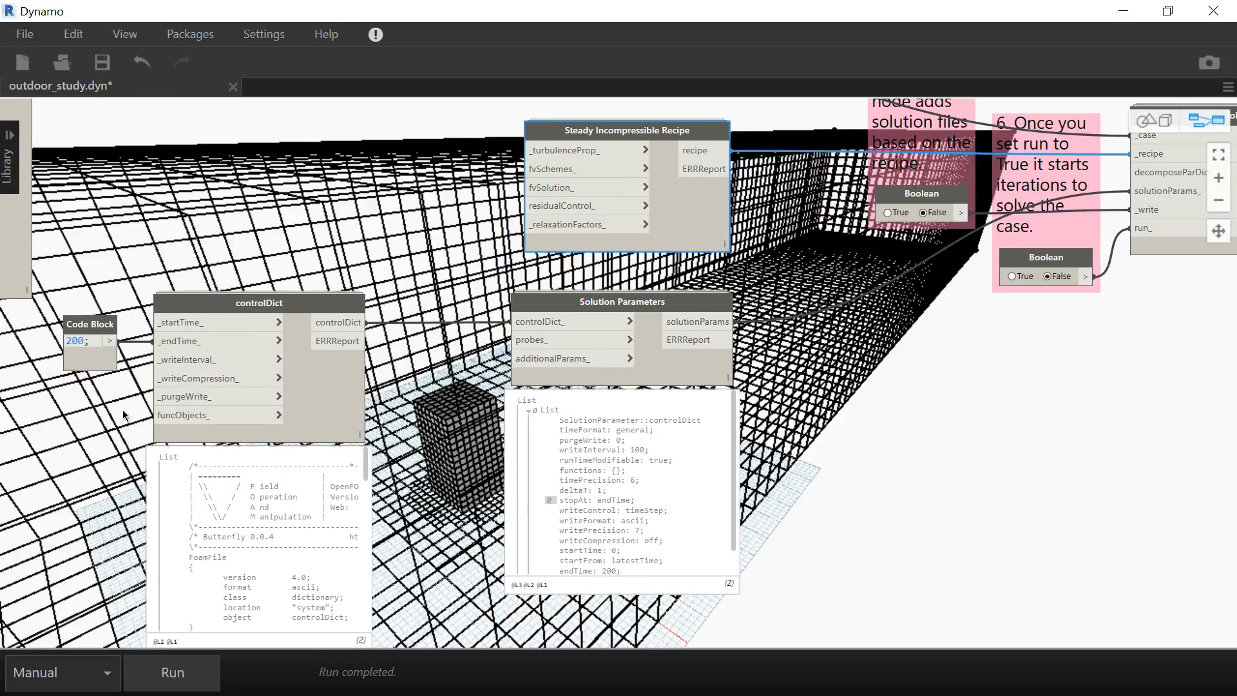
middle_drag(1094, 346, 823, 411)
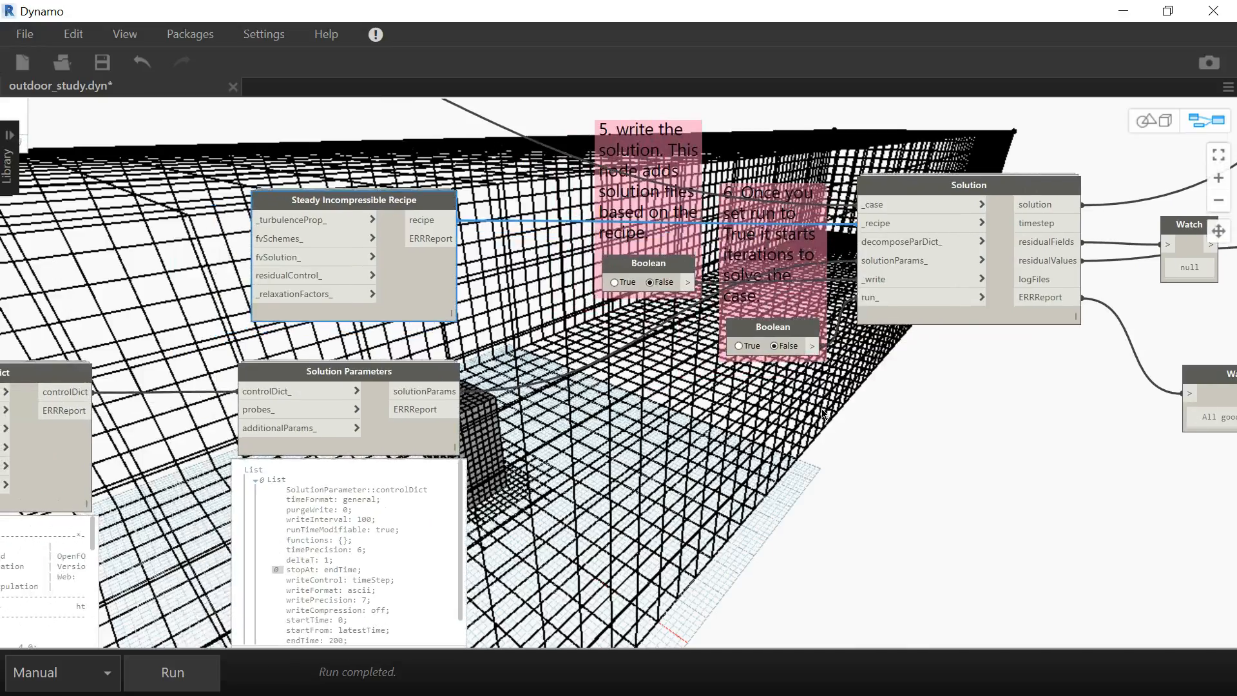
middle_drag(602, 490, 701, 364)
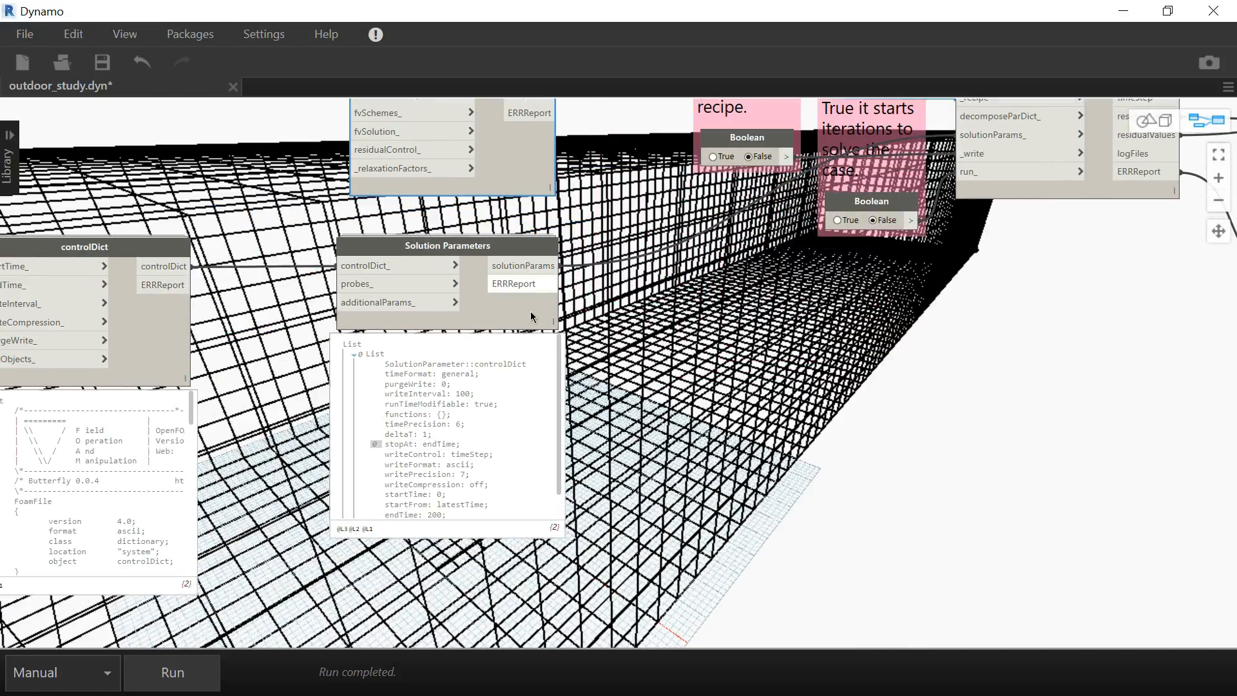
middle_drag(582, 339, 706, 347)
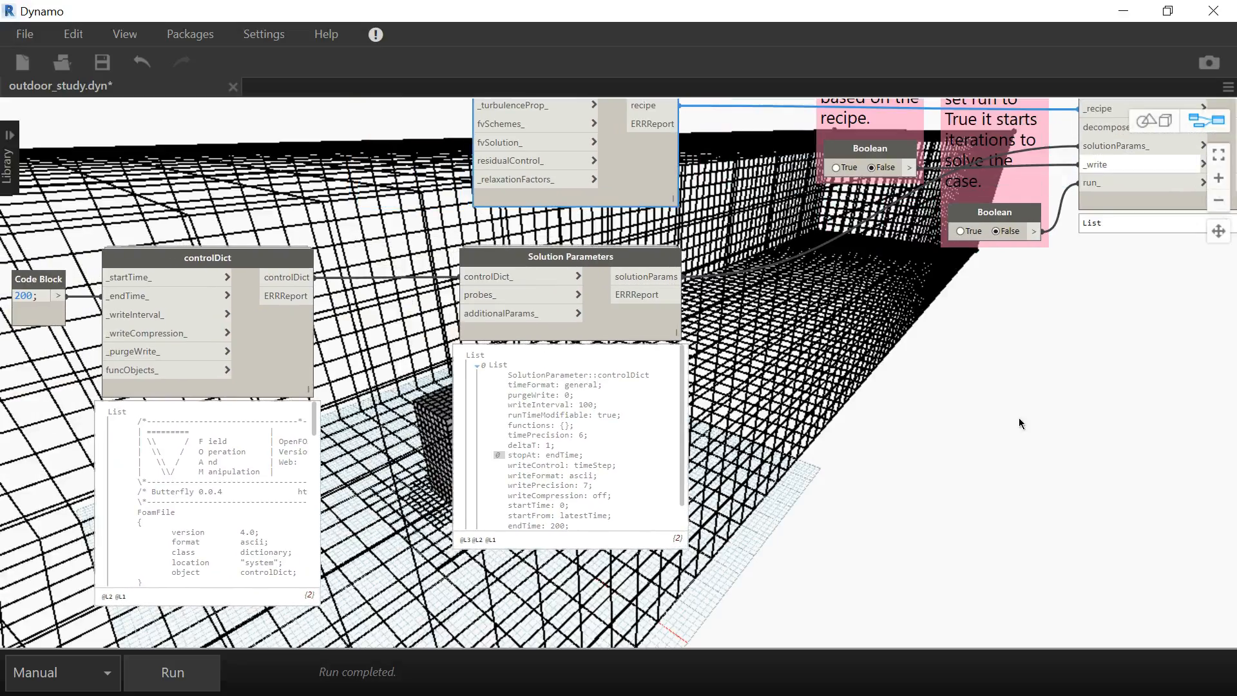
middle_drag(852, 376, 781, 410)
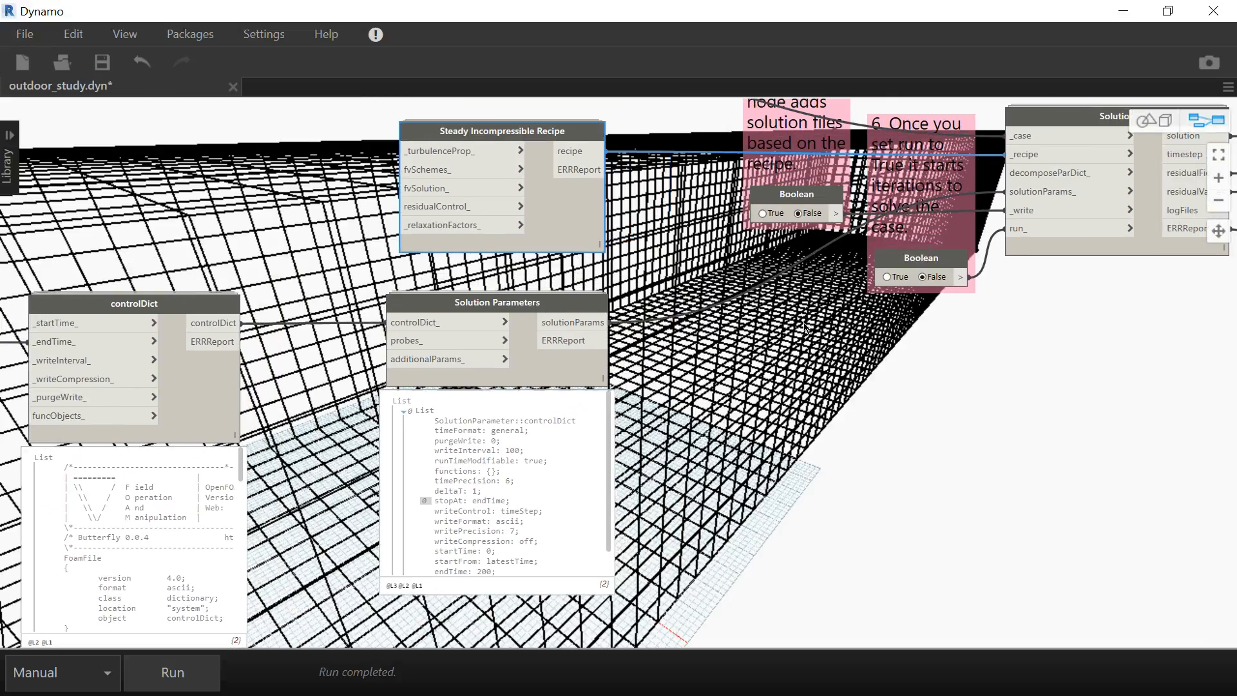
Set the Boolean for the Solution node's _write input to True and run the graph.
middle_drag(785, 367, 647, 448)
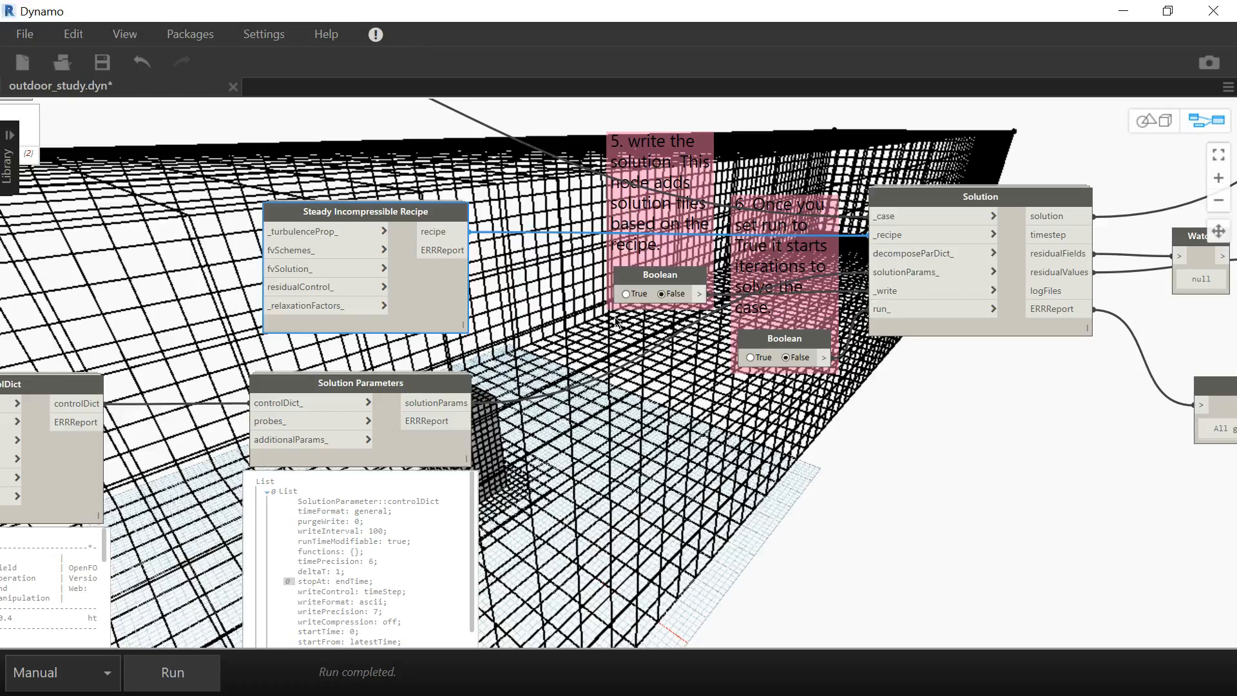
click(624, 294)
scroll(678, 429, down, 2)
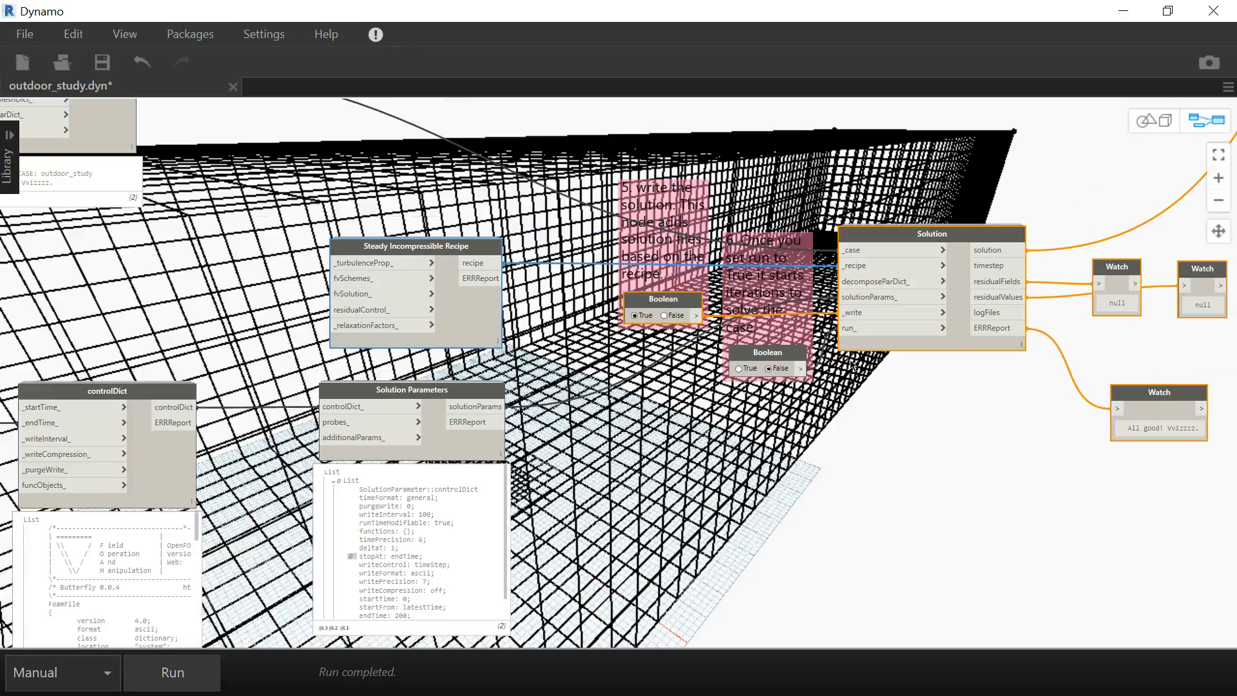
scroll(856, 364, up, 1)
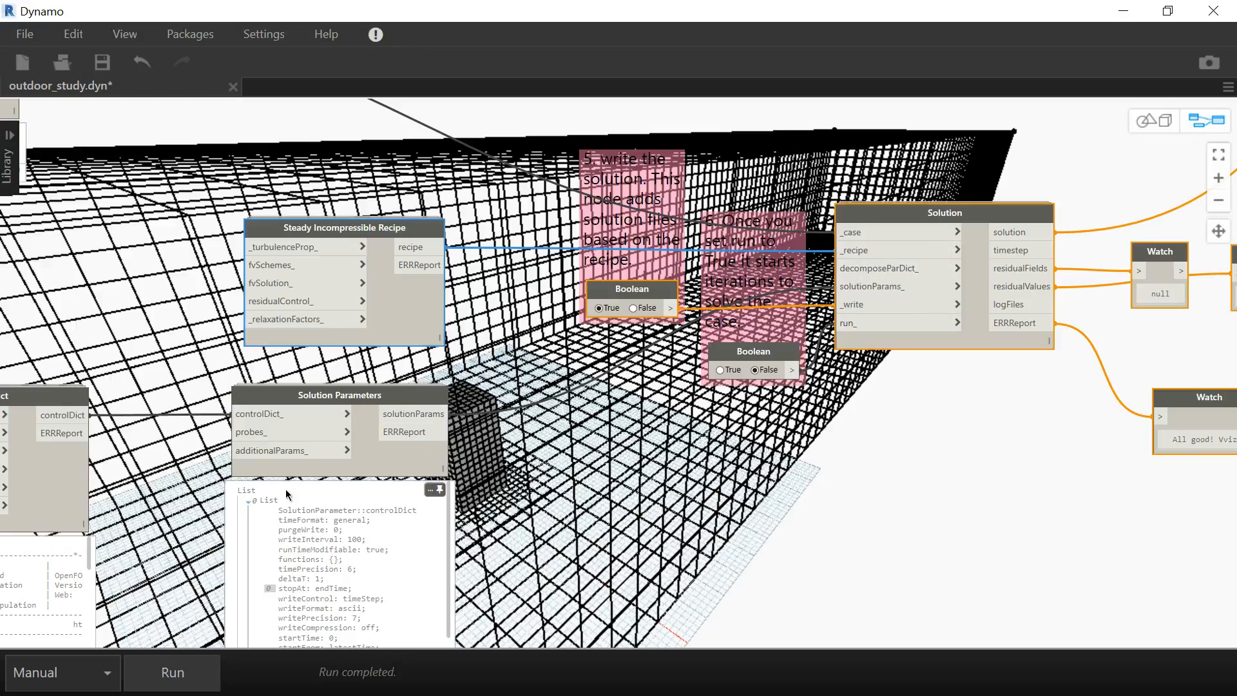
click(172, 673)
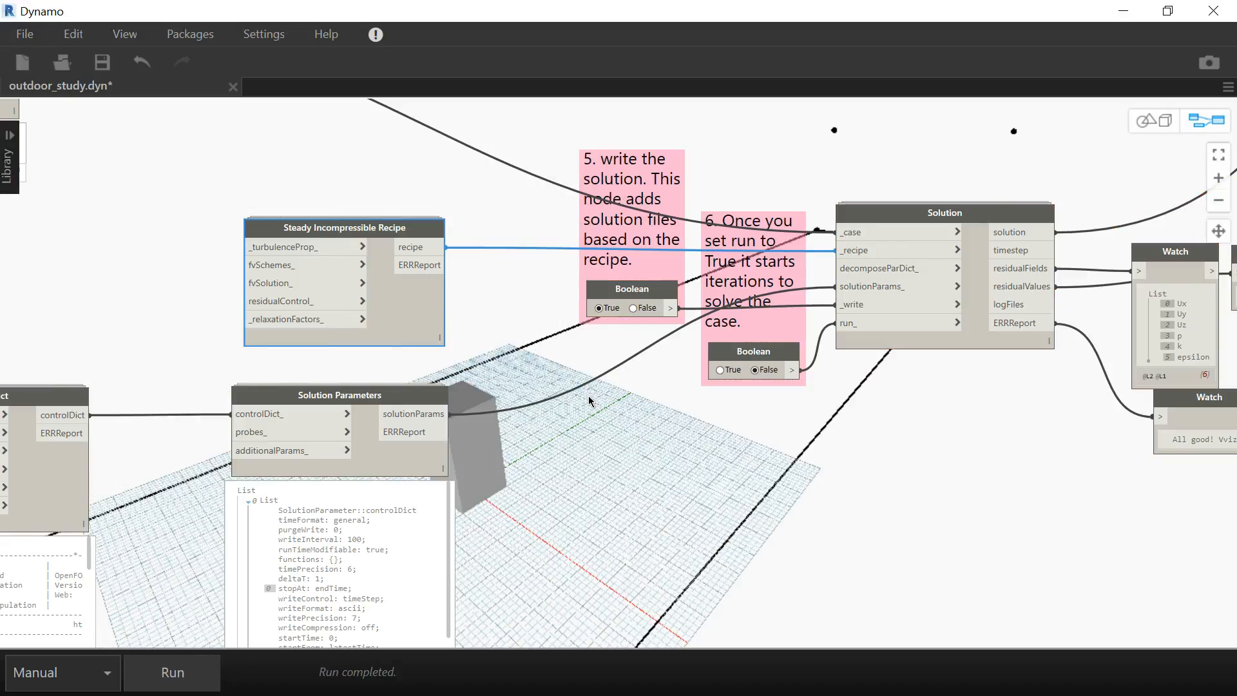
Orbit around the building and wind tunnel in the 3D preview, then return to the node graph.
click(1147, 121)
mouse_move(772, 379)
right_down()
mouse_move(746, 381)
mouse_move(810, 293)
mouse_move(819, 352)
mouse_move(566, 454)
mouse_move(564, 502)
mouse_move(567, 428)
right_up()
right_drag(659, 454, 664, 268)
click(1206, 121)
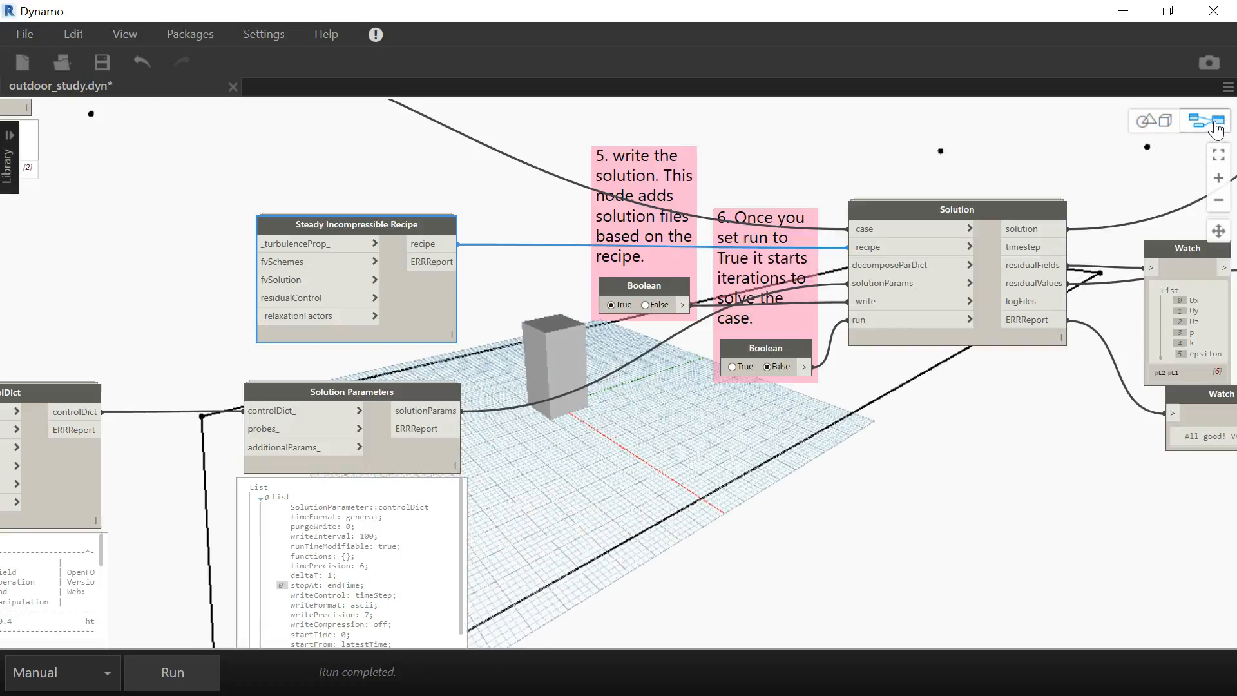
Trace the Solution node's solution output to the velocity vector visualization nodes, then return to the Solution node.
middle_drag(1047, 171, 787, 175)
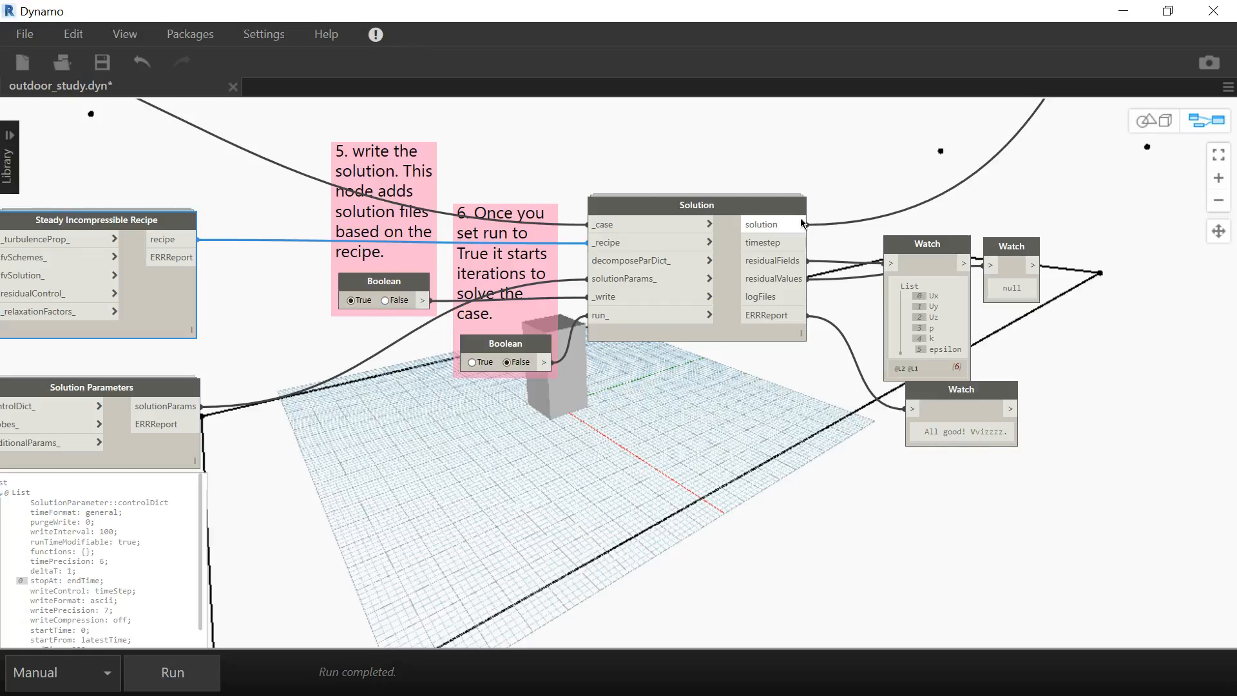
scroll(773, 213, down, 3)
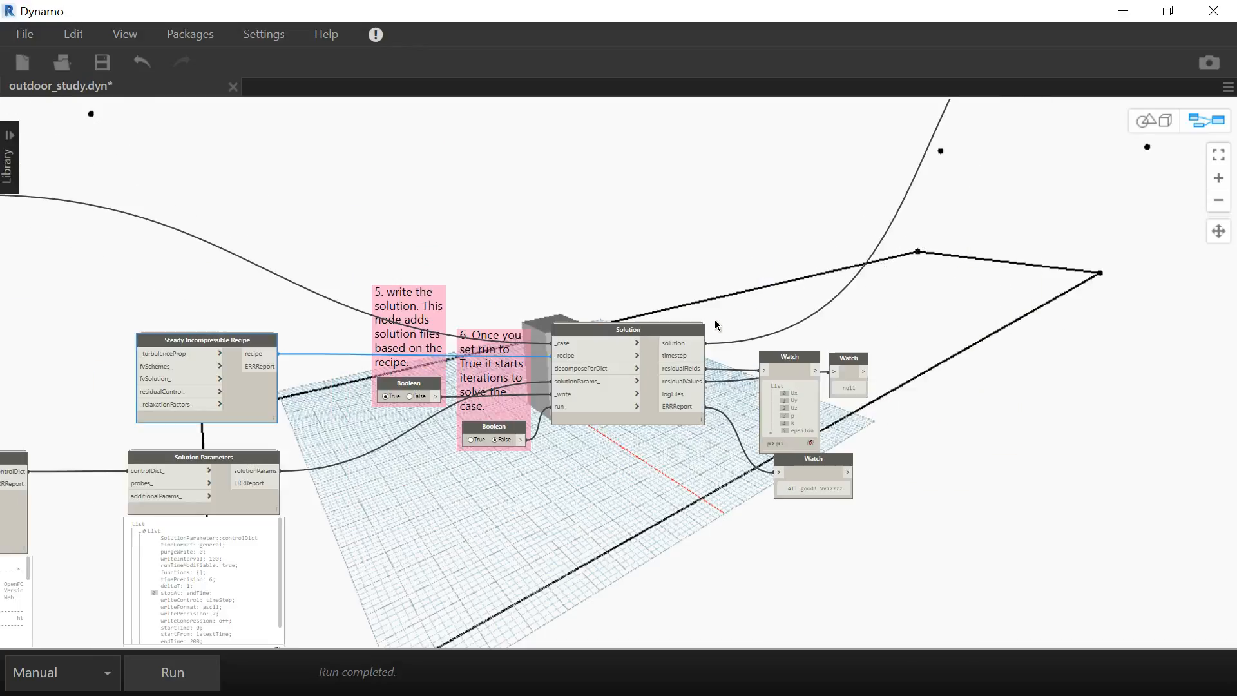
middle_drag(925, 148, 774, 343)
scroll(775, 344, up, 3)
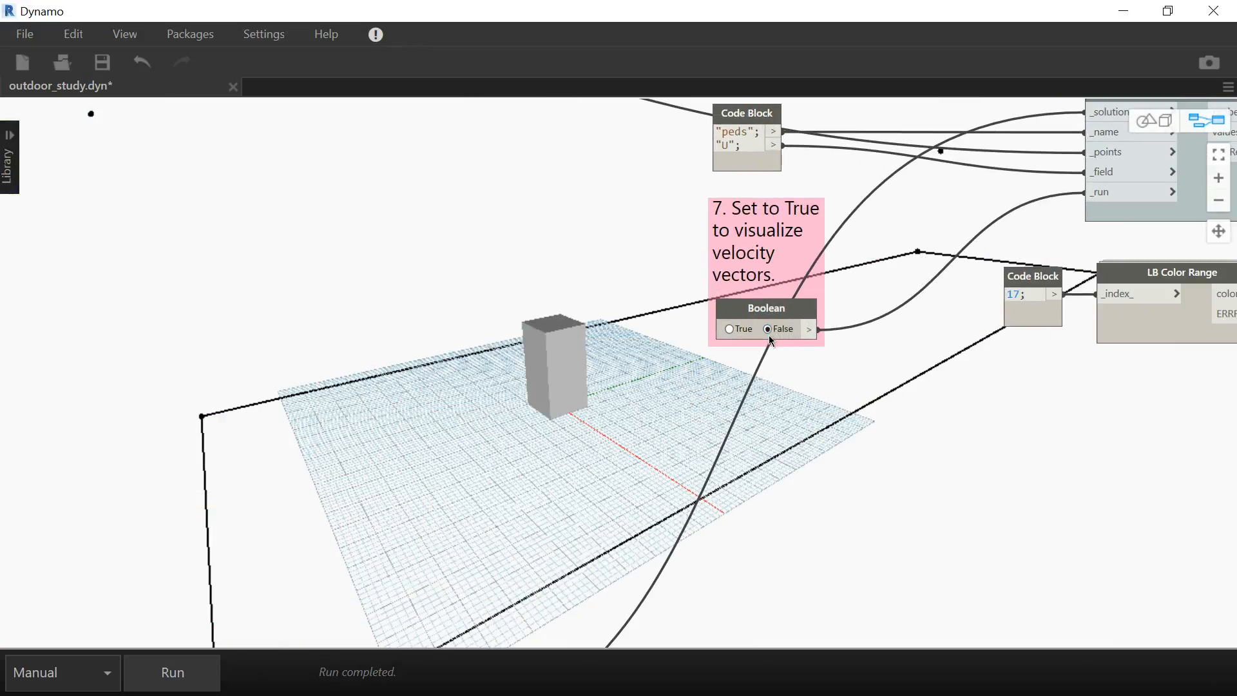
scroll(897, 128, down, 5)
scroll(612, 369, up, 6)
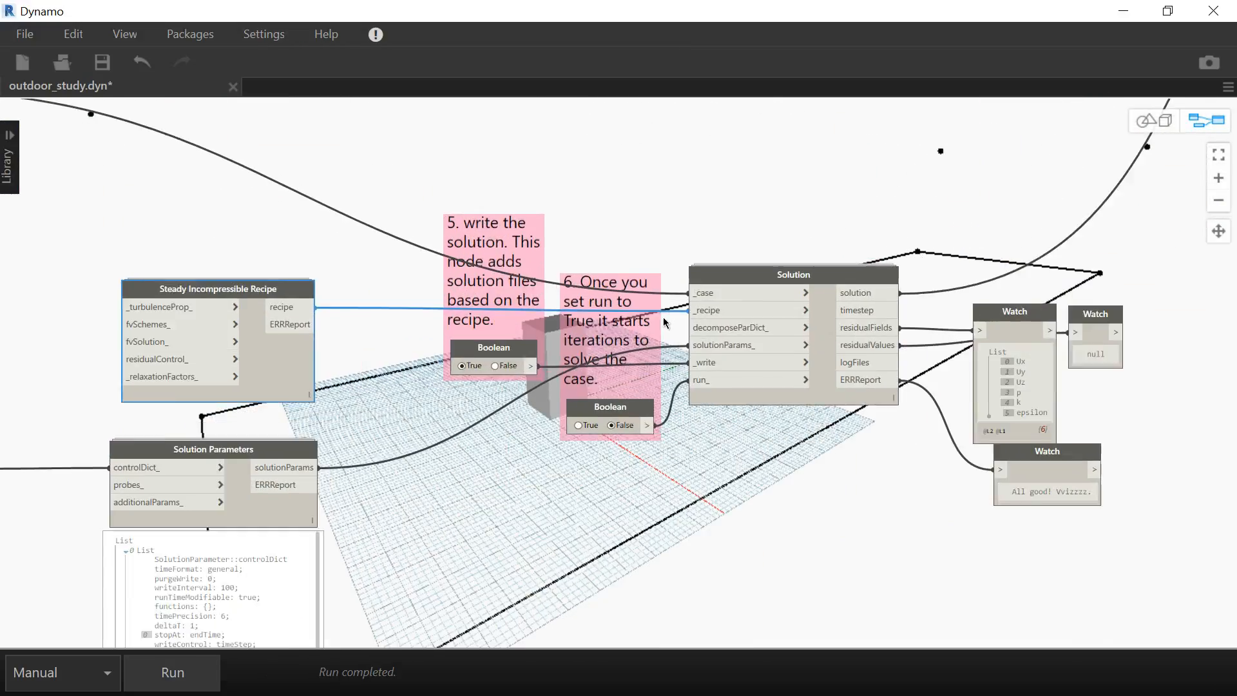
Set the Boolean for the Solution node's run_ input to True and run the graph to solve the case.
middle_drag(664, 201, 652, 211)
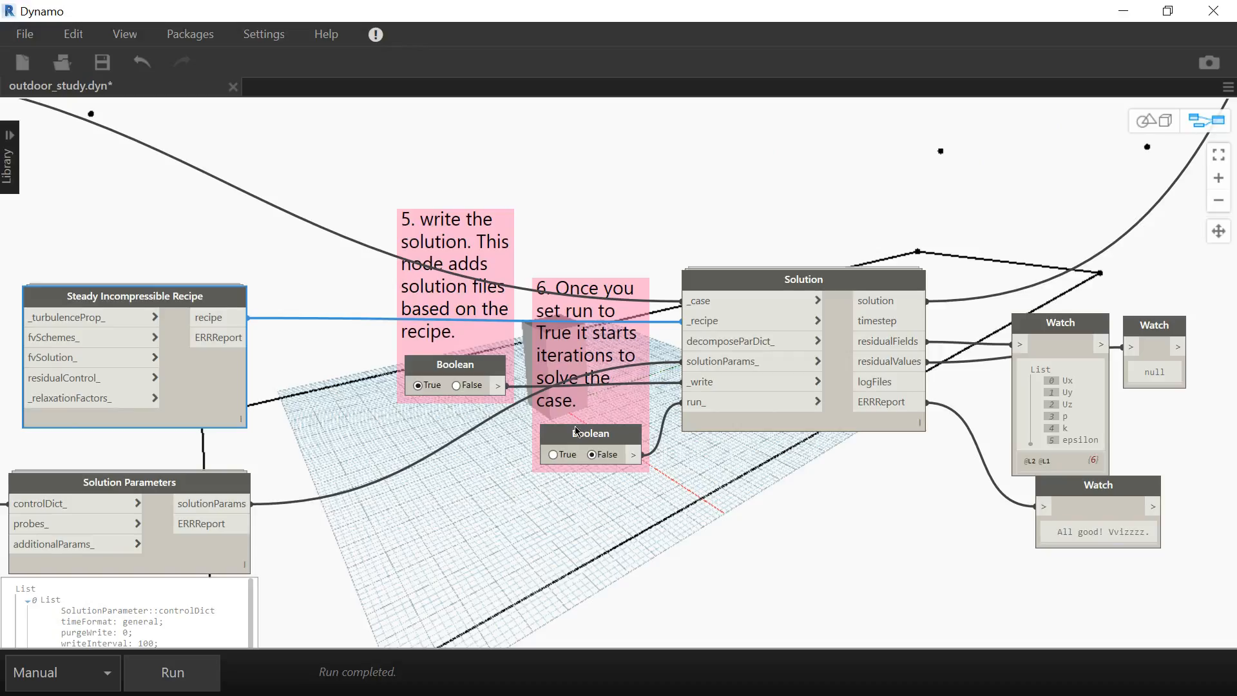
click(552, 456)
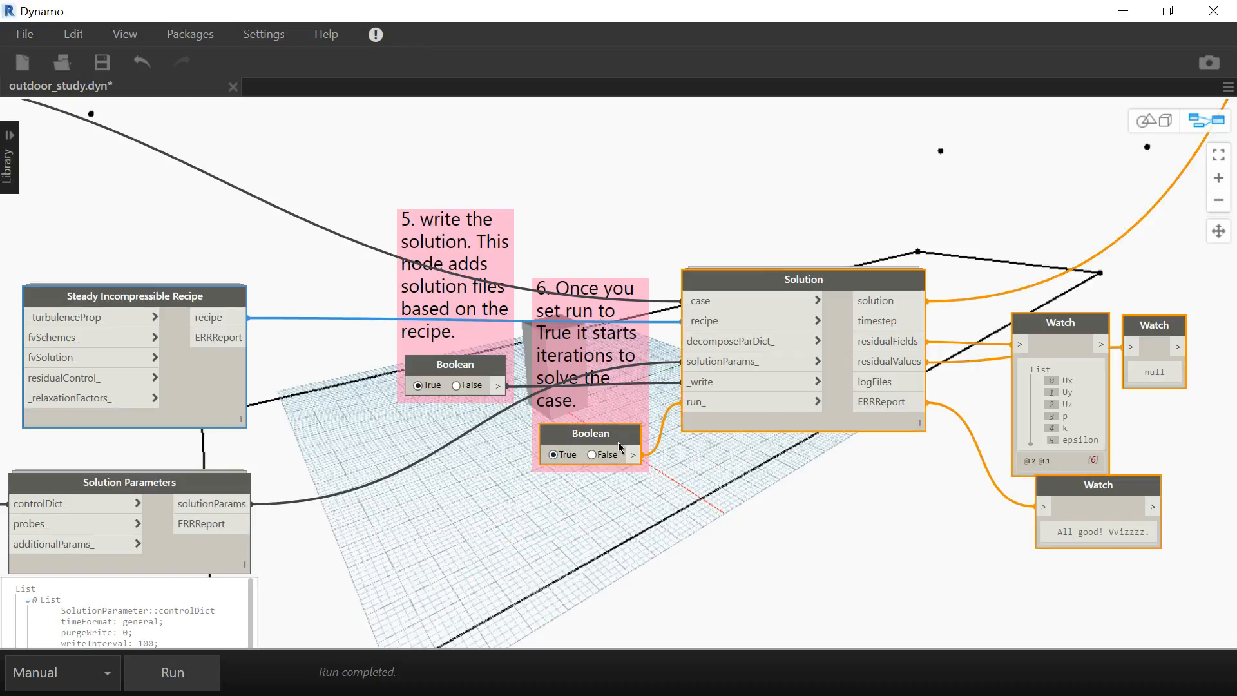
click(185, 687)
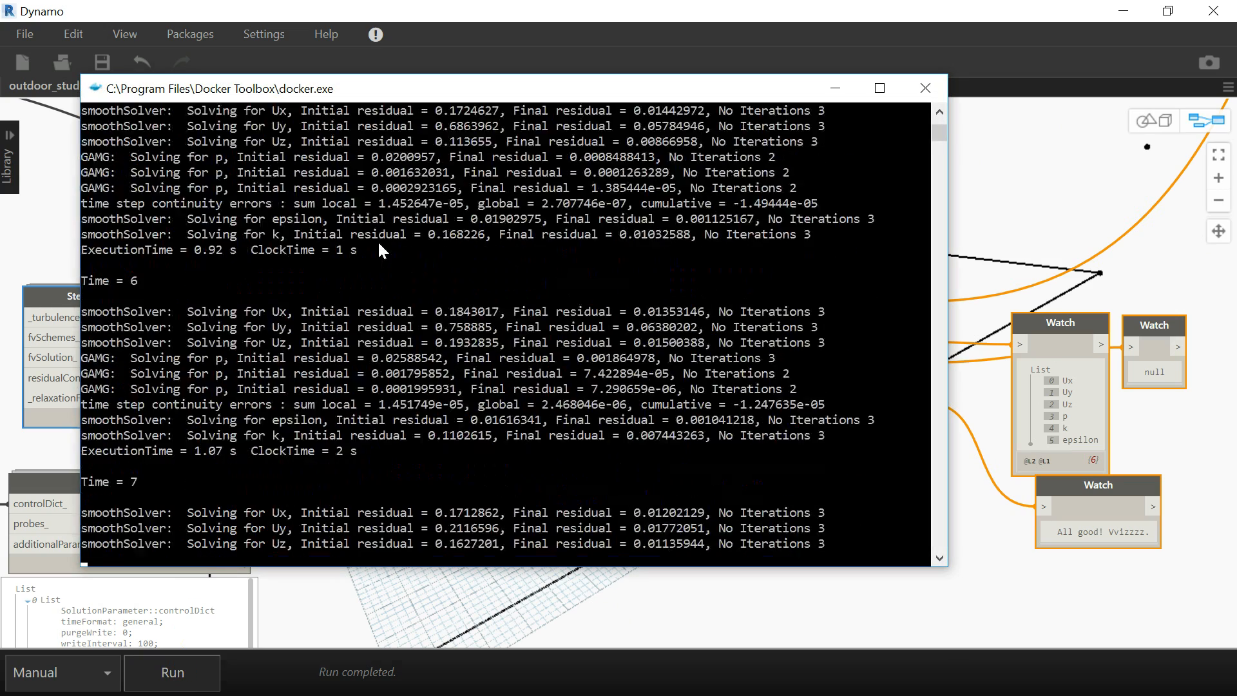
click(467, 312)
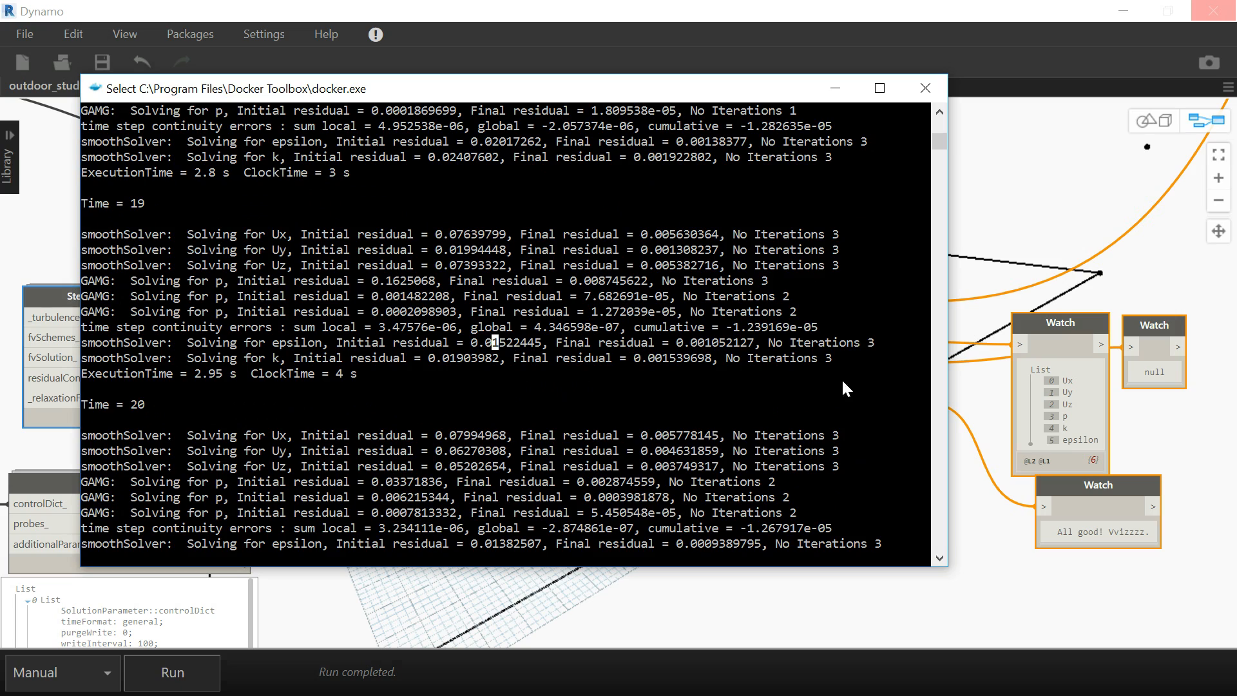
key(Escape)
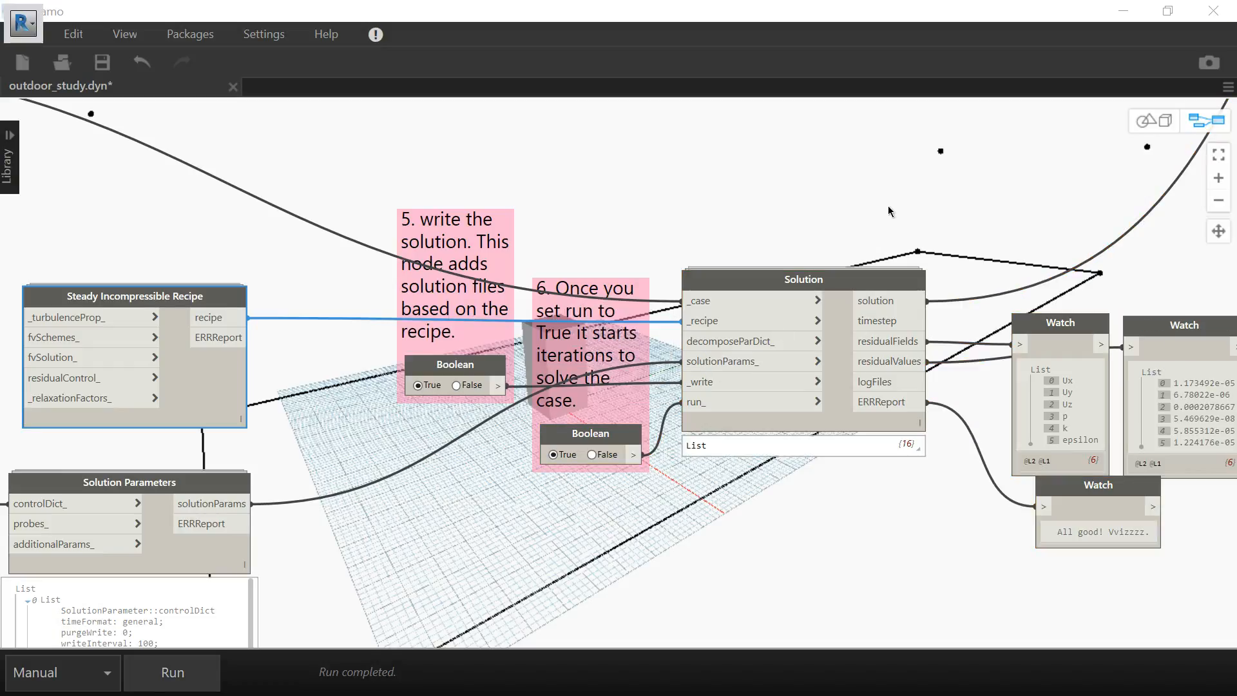
Pin open the Solution node's output preview and examine the timestep, residual fields and residual values.
middle_drag(826, 197, 713, 207)
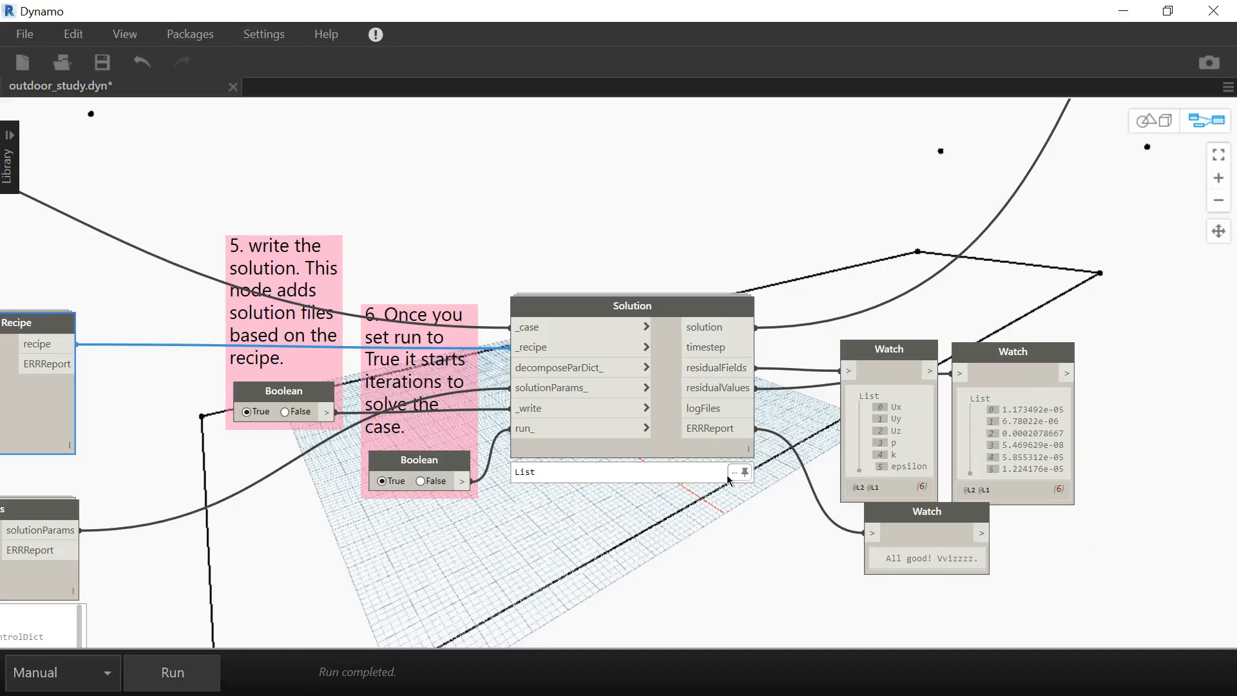
click(741, 481)
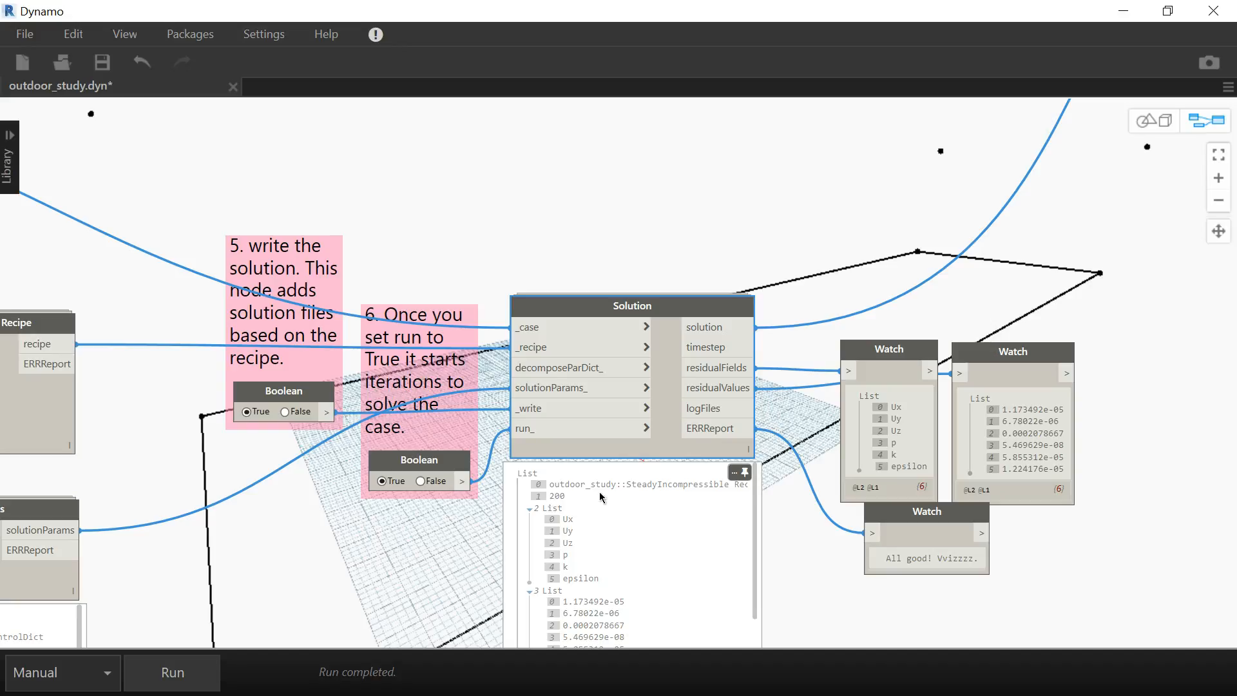
middle_drag(756, 250, 597, 220)
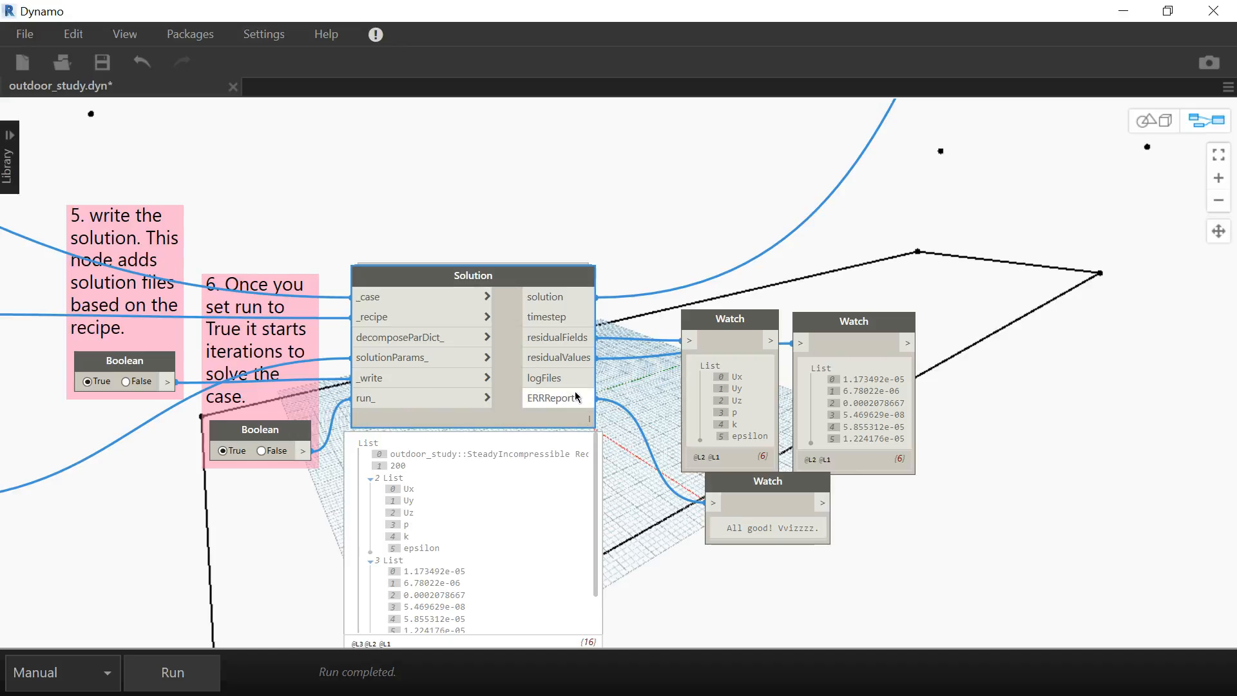
Duplicate the ERRReport Watch node, connect the Solution node's logFiles output to the copy, and run the graph.
drag(762, 489, 735, 495)
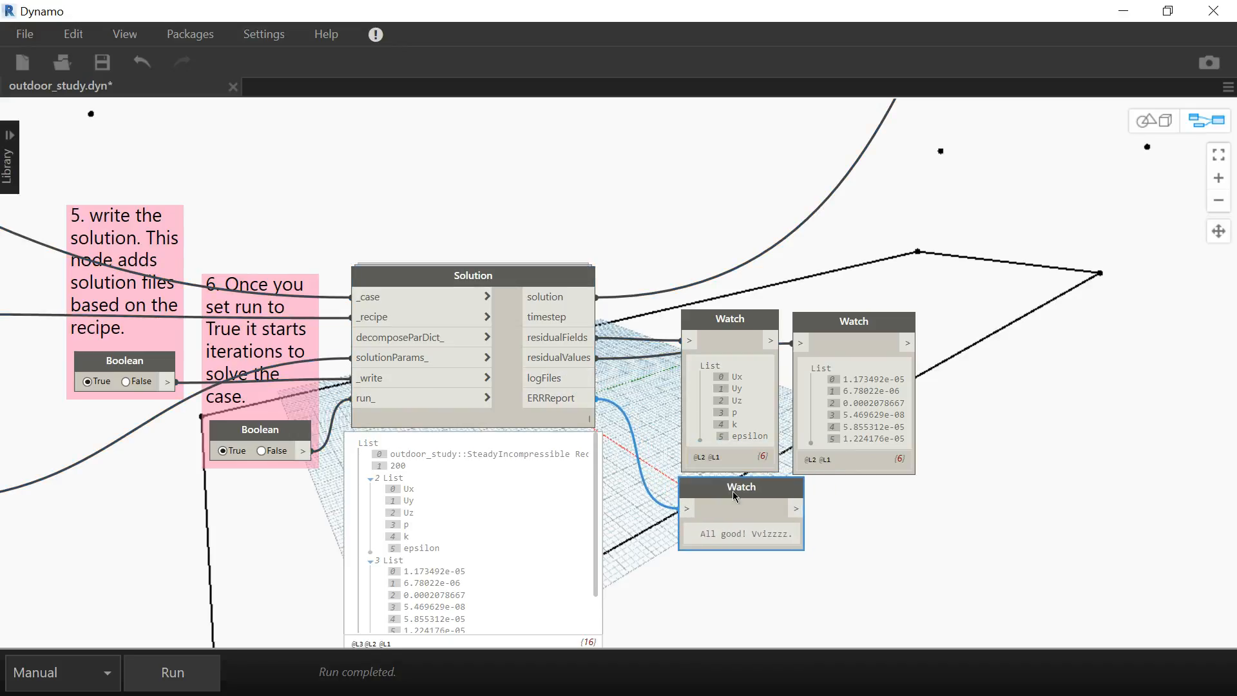
key(ctrl+c)
key(ctrl+v)
drag(848, 509, 903, 507)
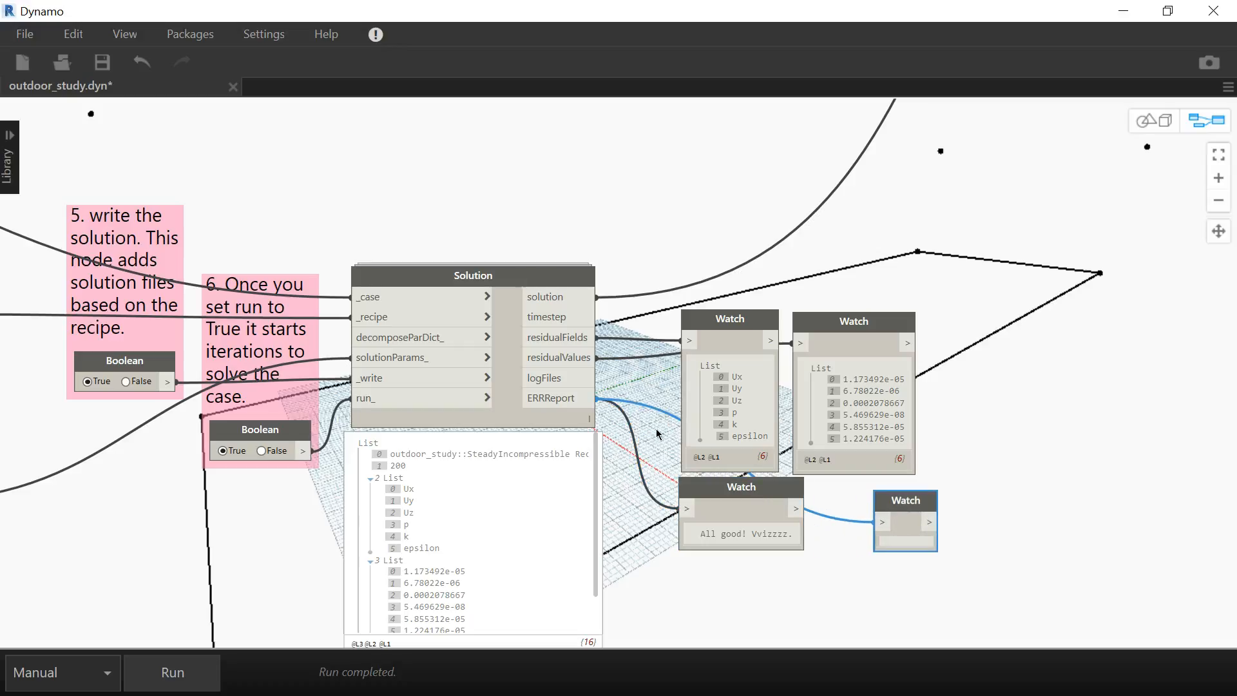
drag(597, 379, 877, 504)
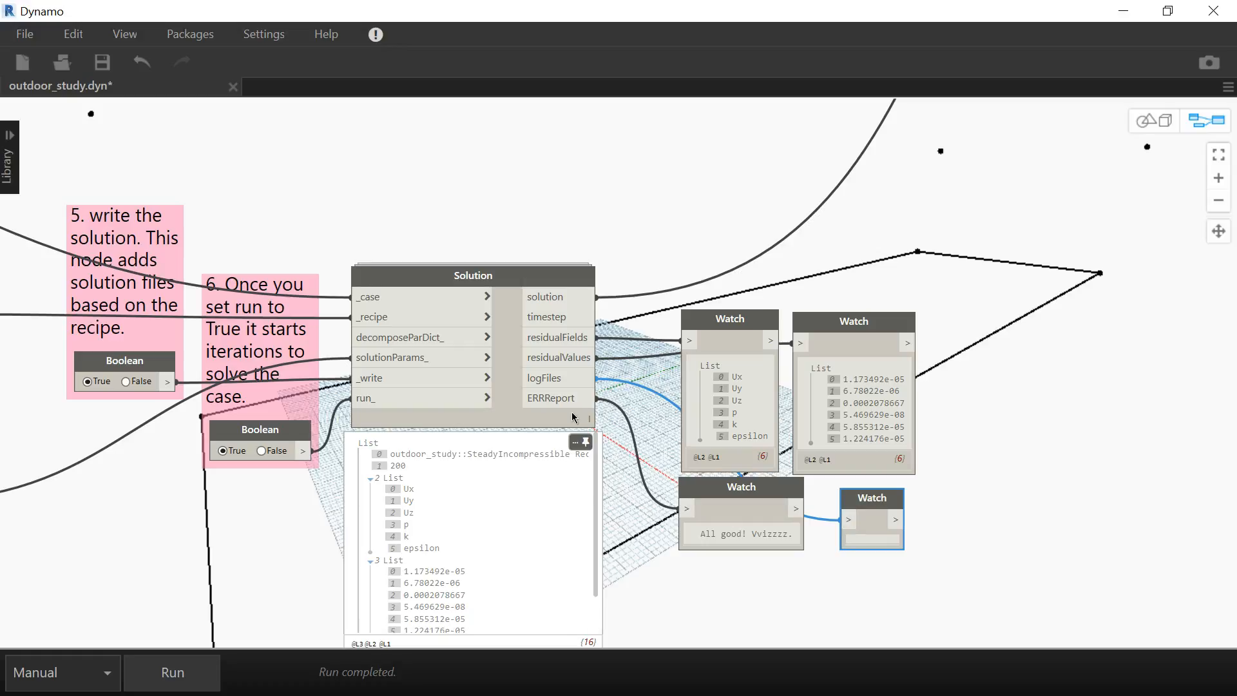
click(183, 688)
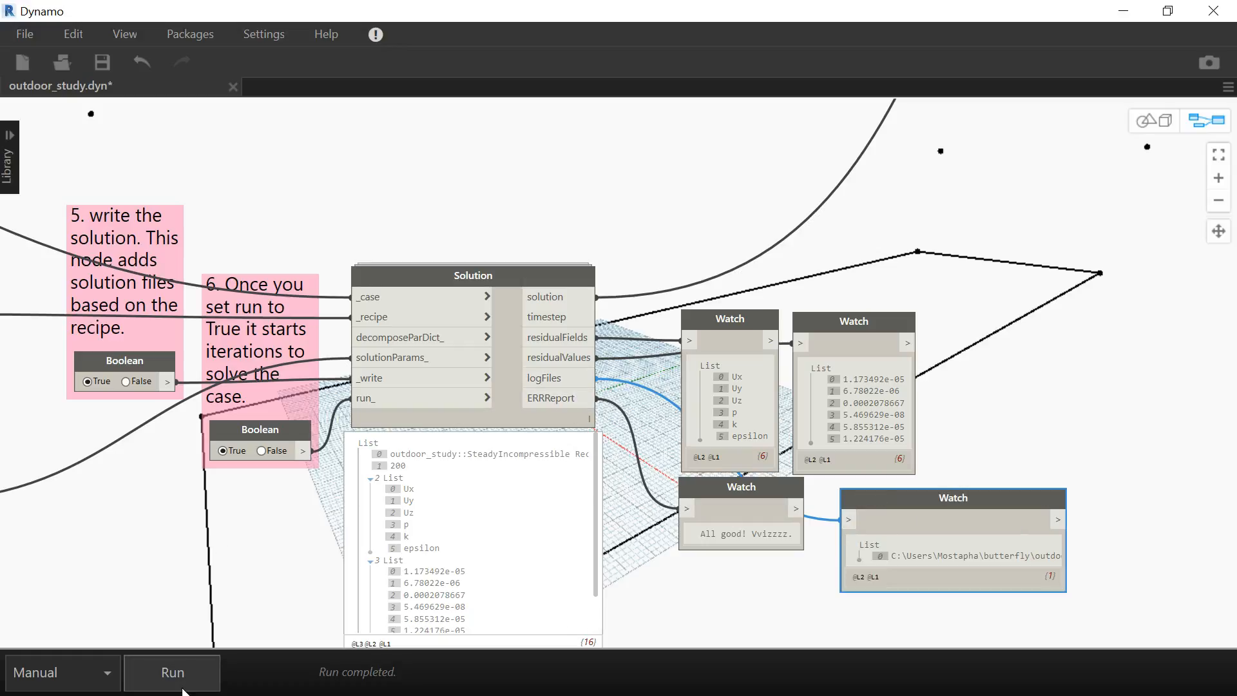
Read the full log file path in the new Watch node through to simpleFoam.log.
drag(926, 568, 1035, 568)
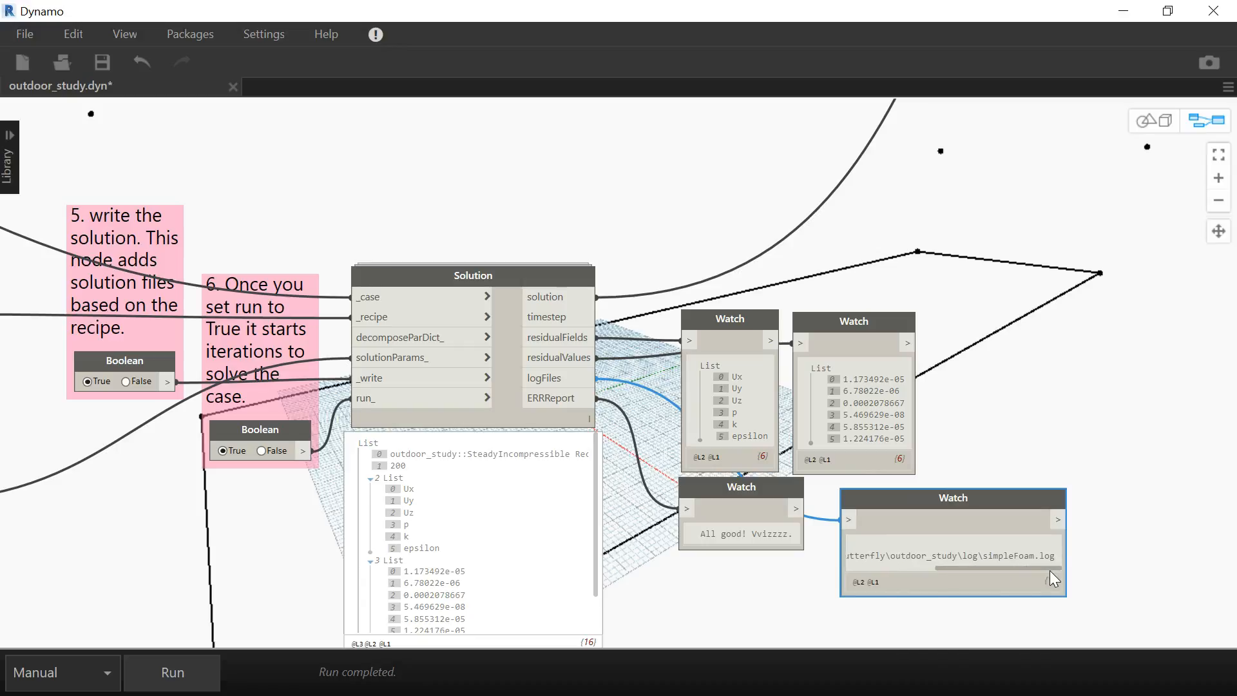
mouse_move(1022, 567)
mouse_down()
mouse_move(921, 563)
mouse_move(1015, 567)
mouse_up()
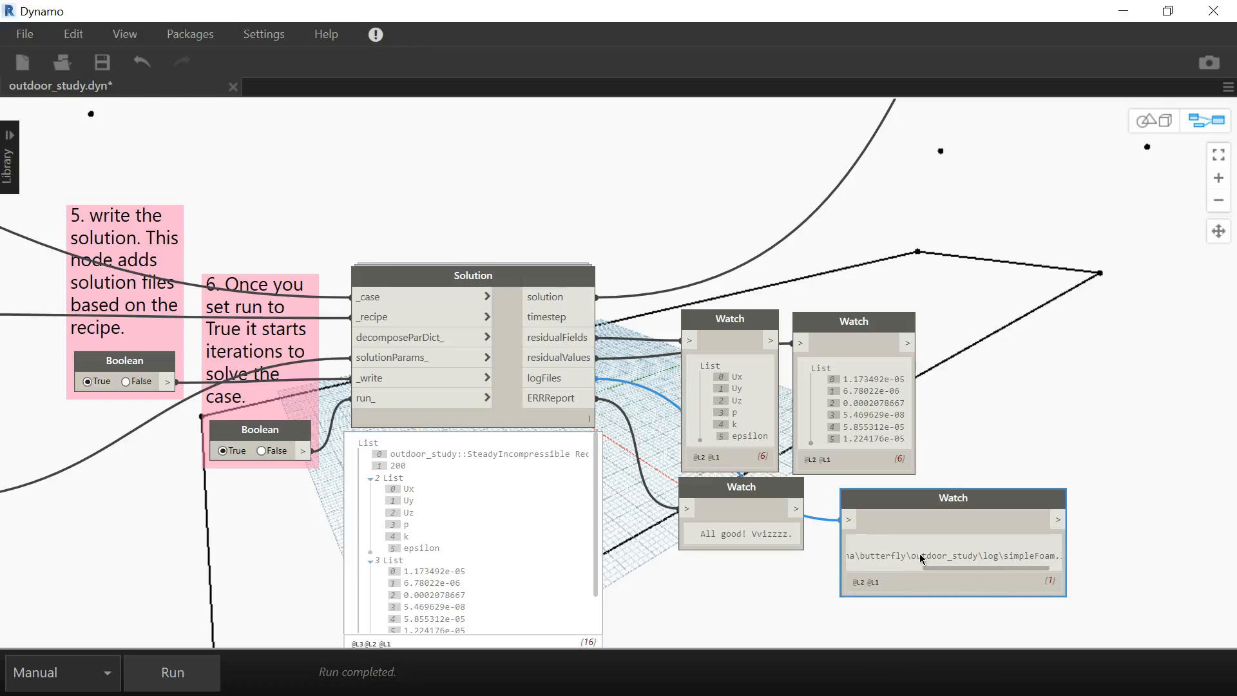
drag(1006, 567, 1030, 562)
right_click(1032, 555)
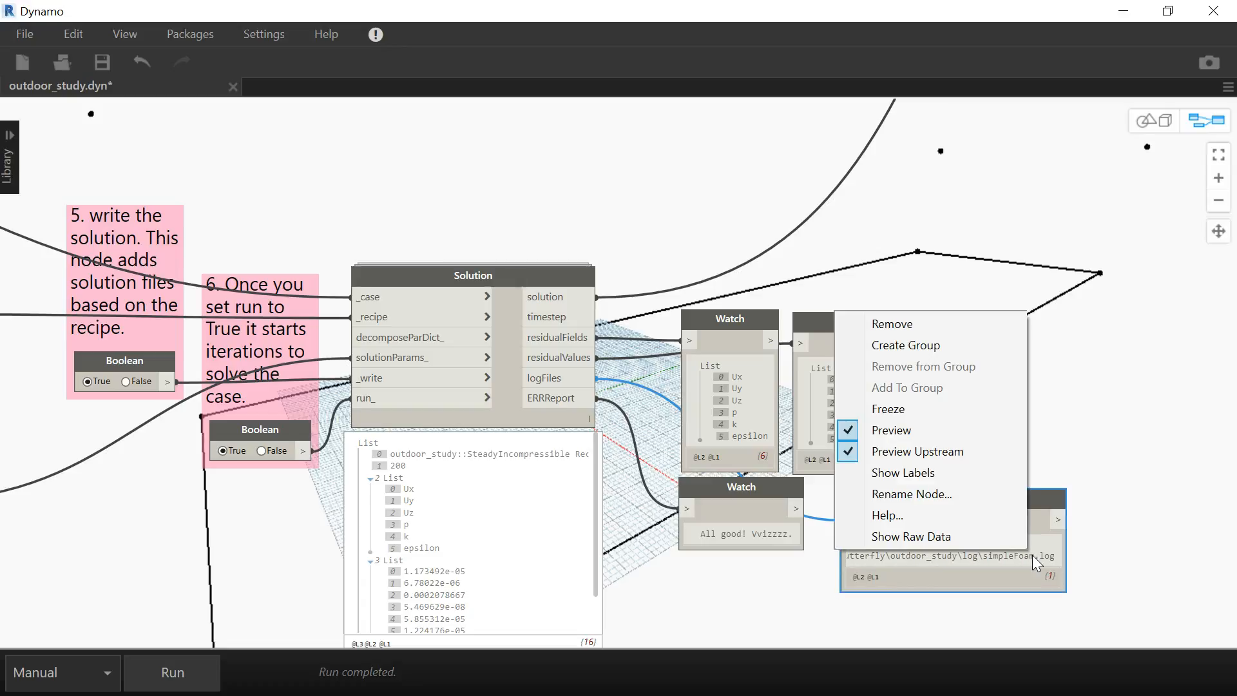
click(1072, 454)
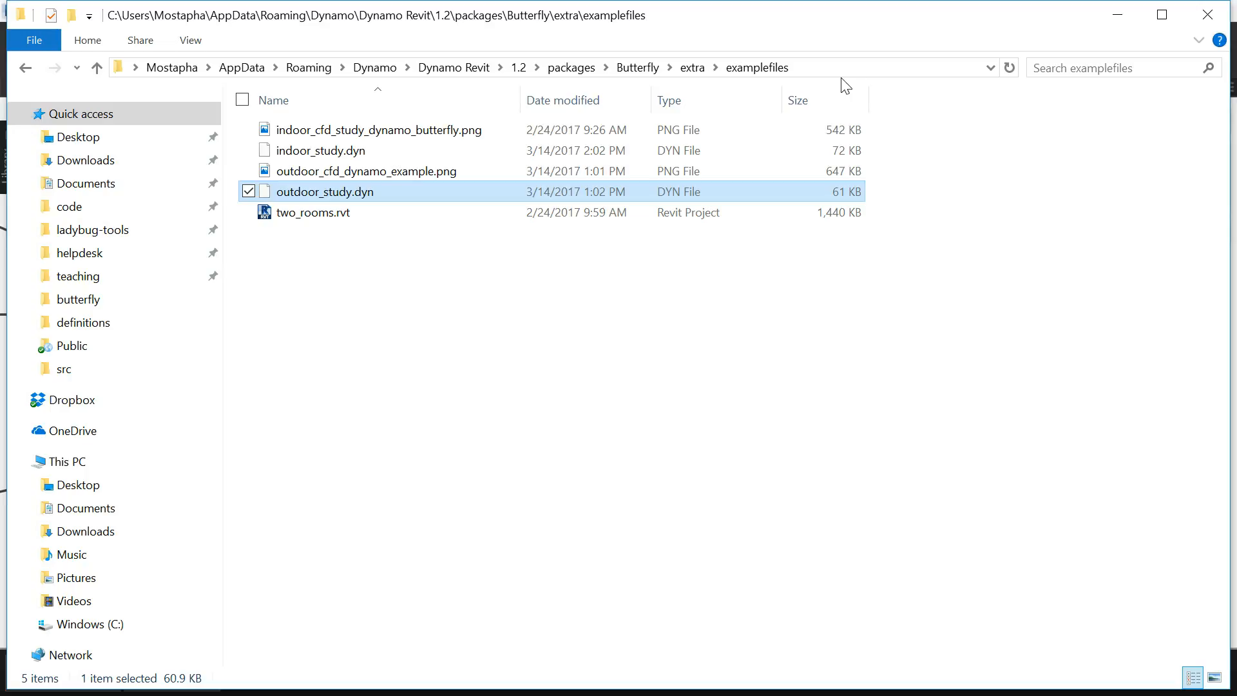
Switch to File Explorer and open the log folder of outdoor_study inside the user's butterfly folder.
click(832, 67)
click(757, 71)
drag(757, 71, 236, 74)
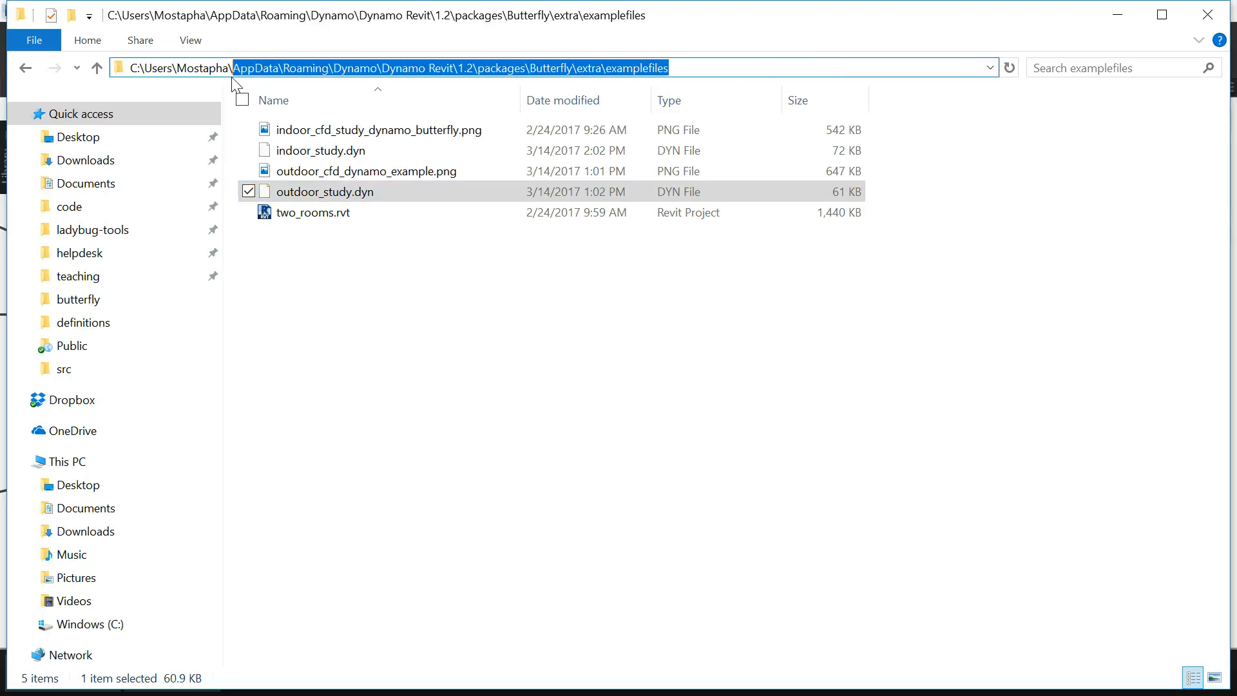
text(butterfly)
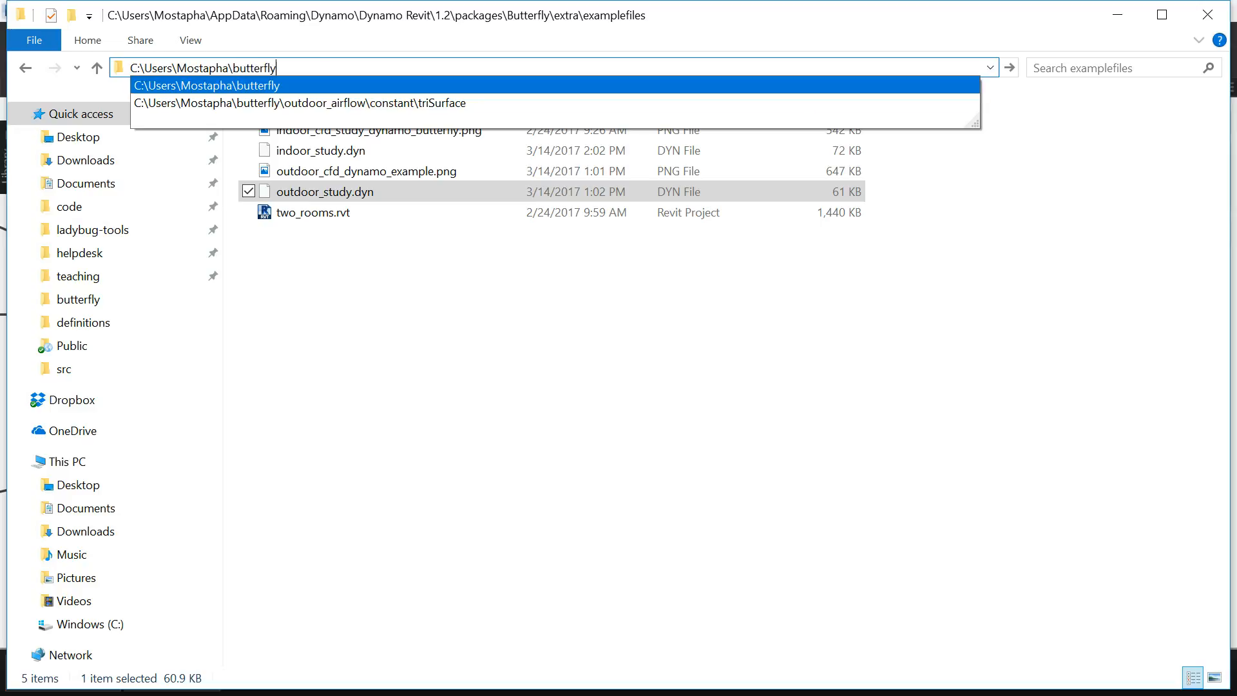
key(Return)
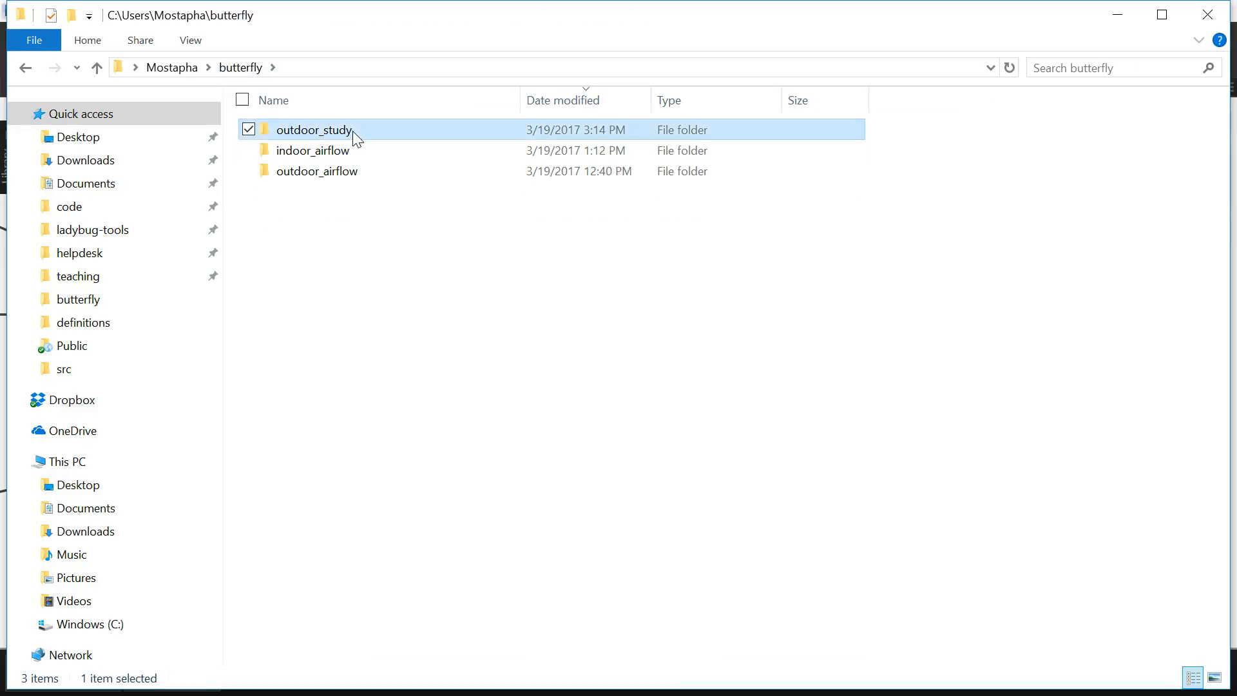
double_click(354, 130)
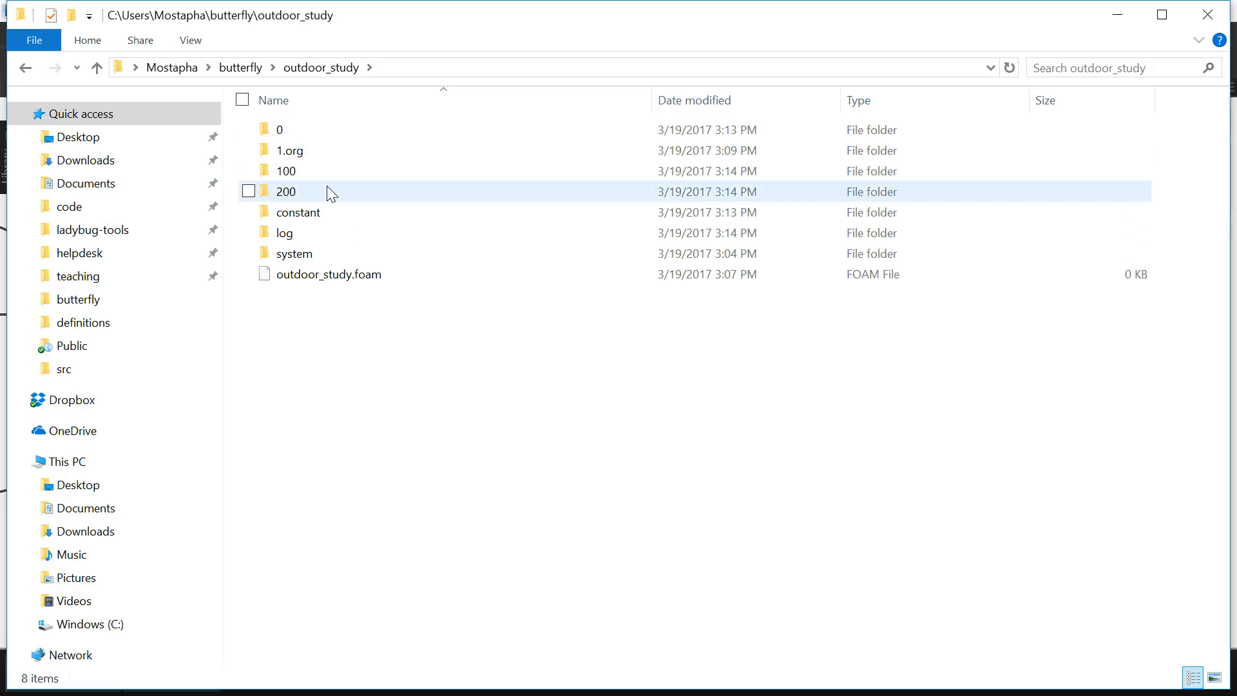
double_click(282, 234)
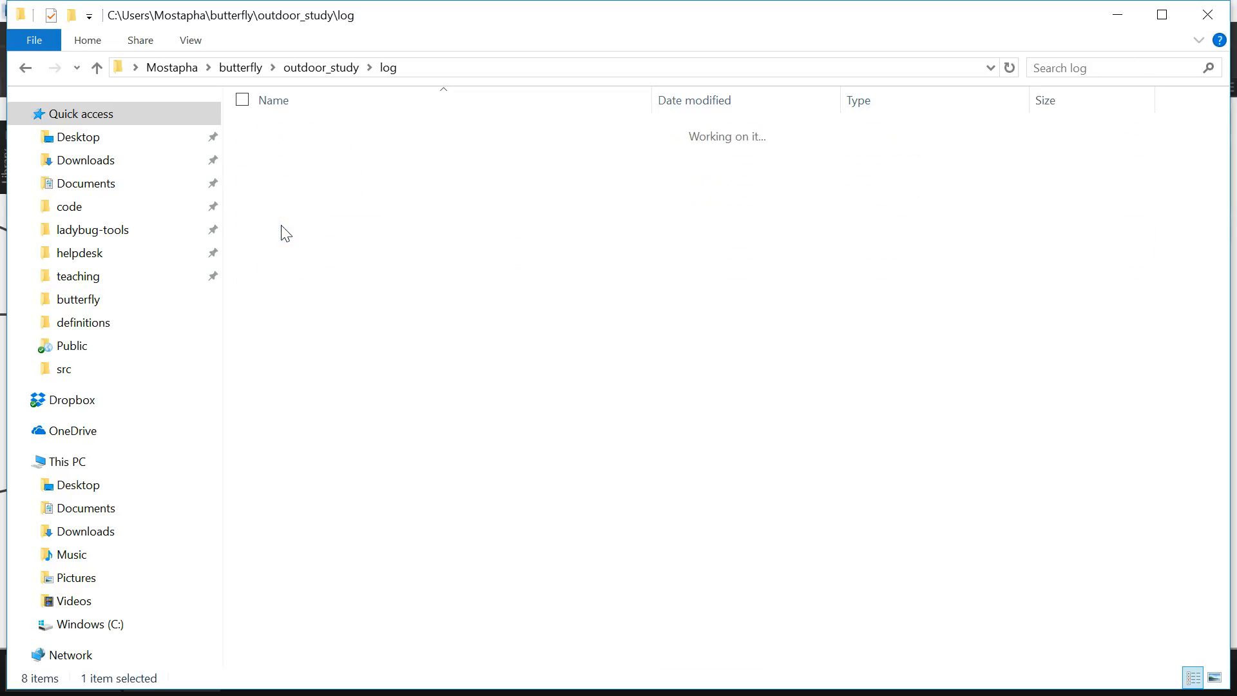
Open simpleFoam.log in Notepad++, review it through to the last time step, and return to Dynamo.
click(320, 194)
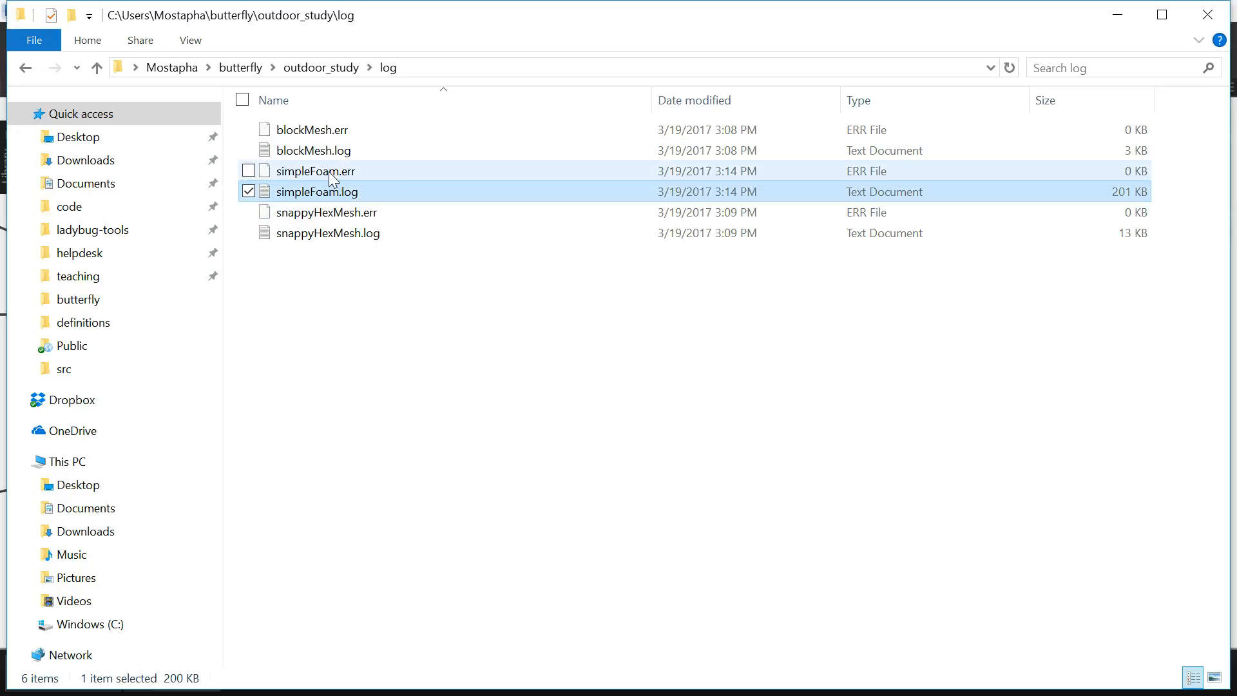
right_click(318, 193)
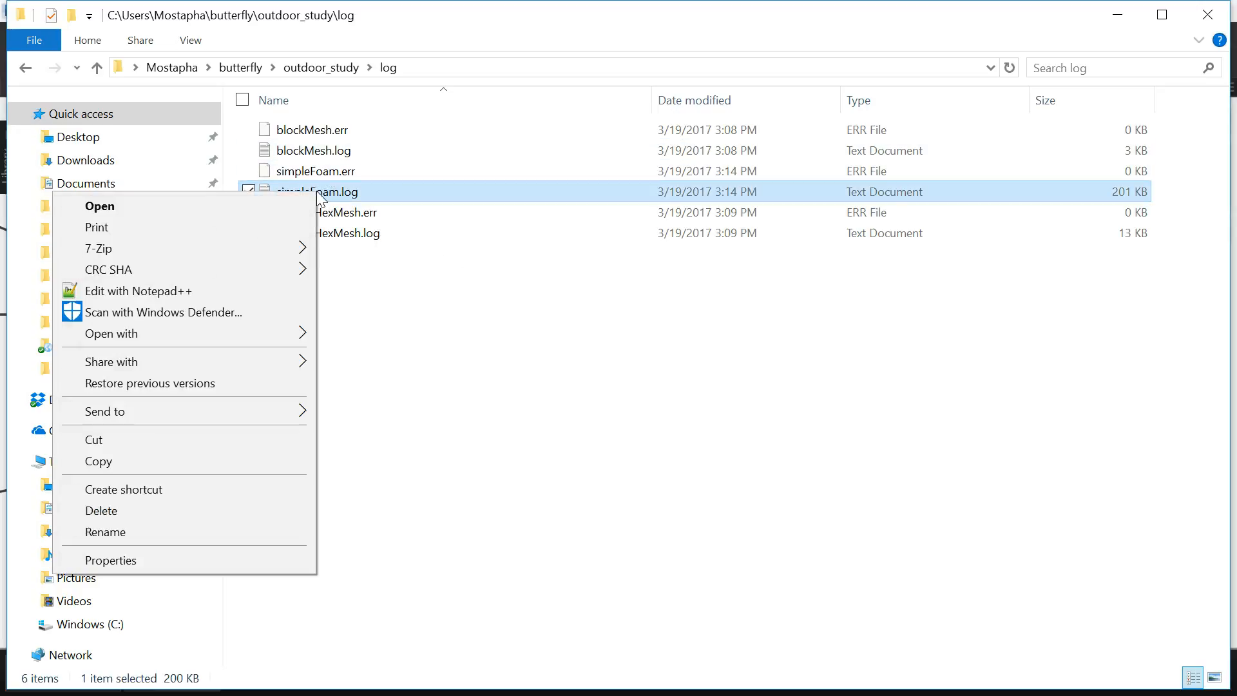
click(212, 290)
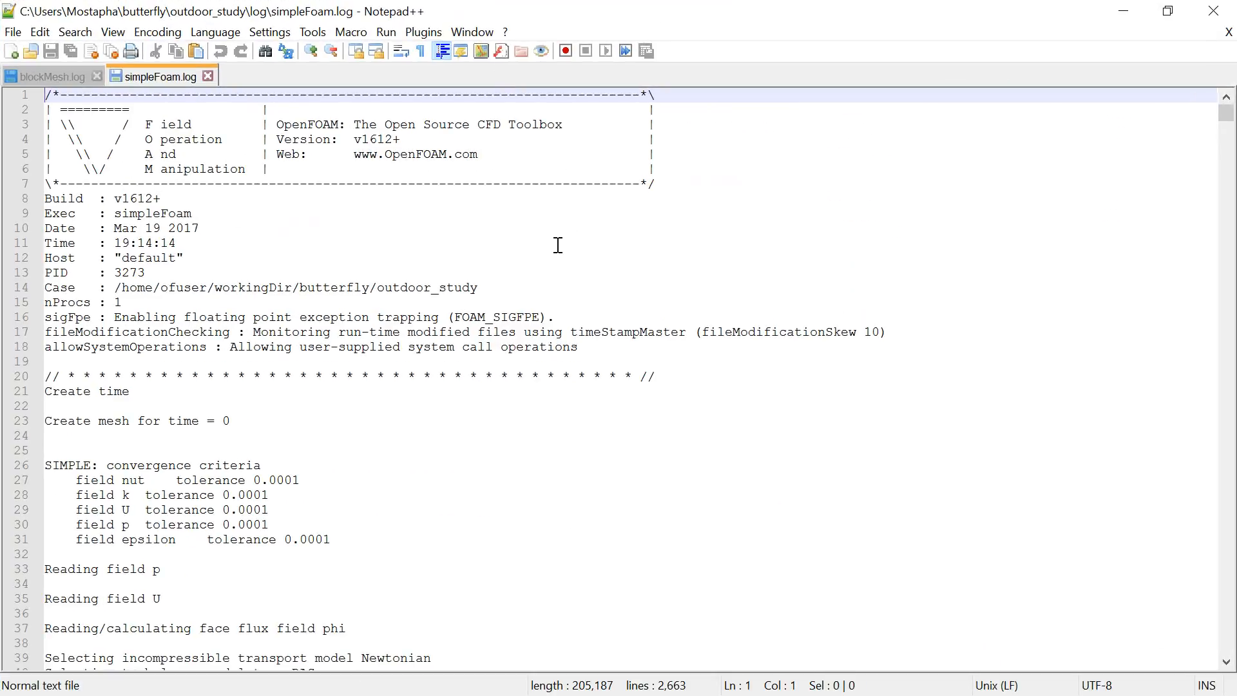
click(558, 245)
drag(1226, 119, 1226, 662)
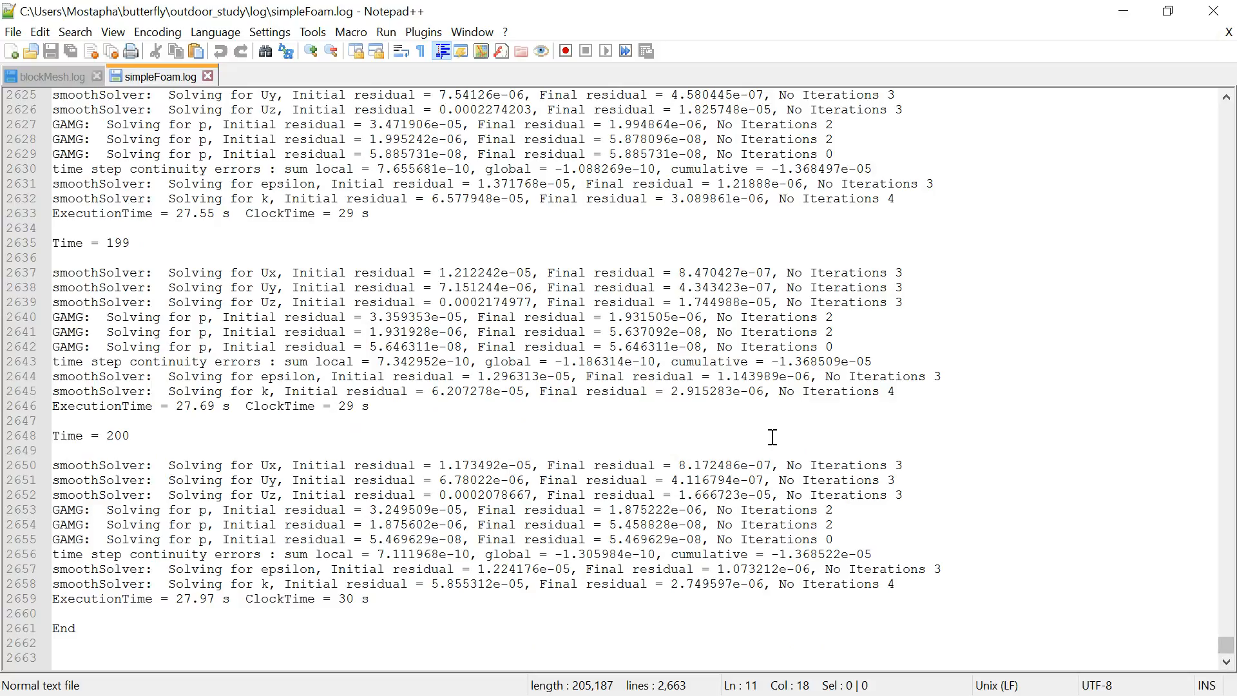
click(1117, 11)
click(1107, 22)
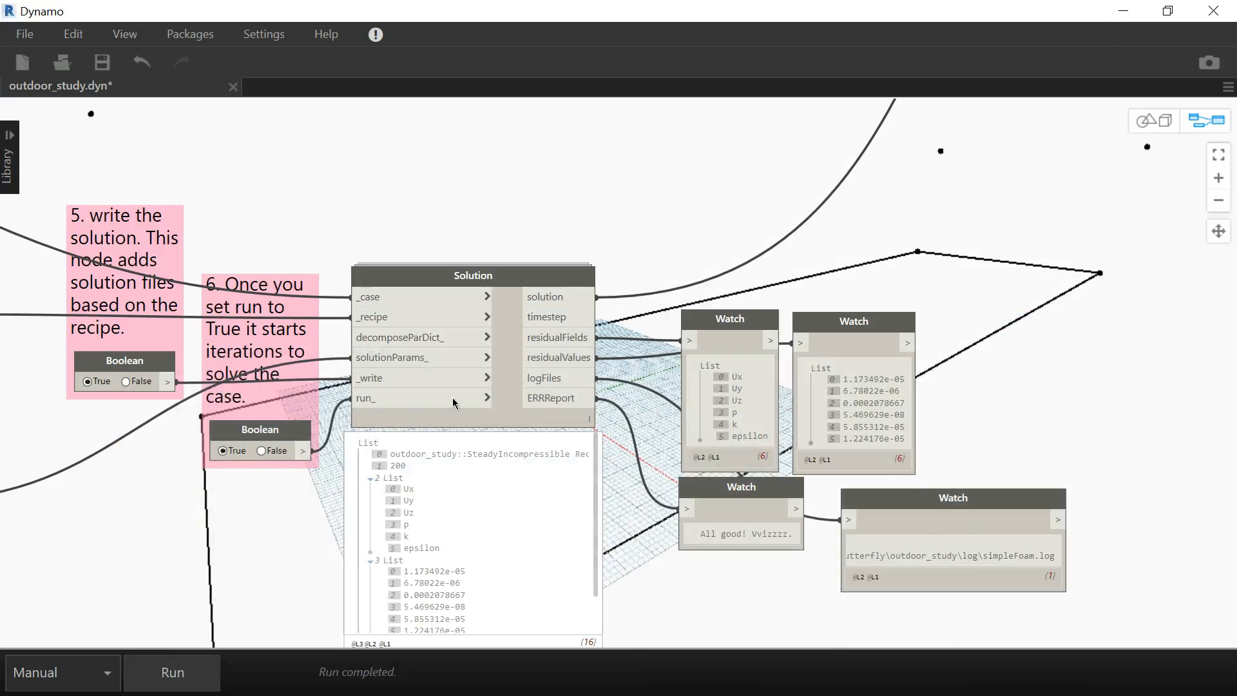
Check the Steady Incompressible Recipe's residualControl_ input, then unpin the Solution node's output preview.
middle_drag(553, 203, 920, 177)
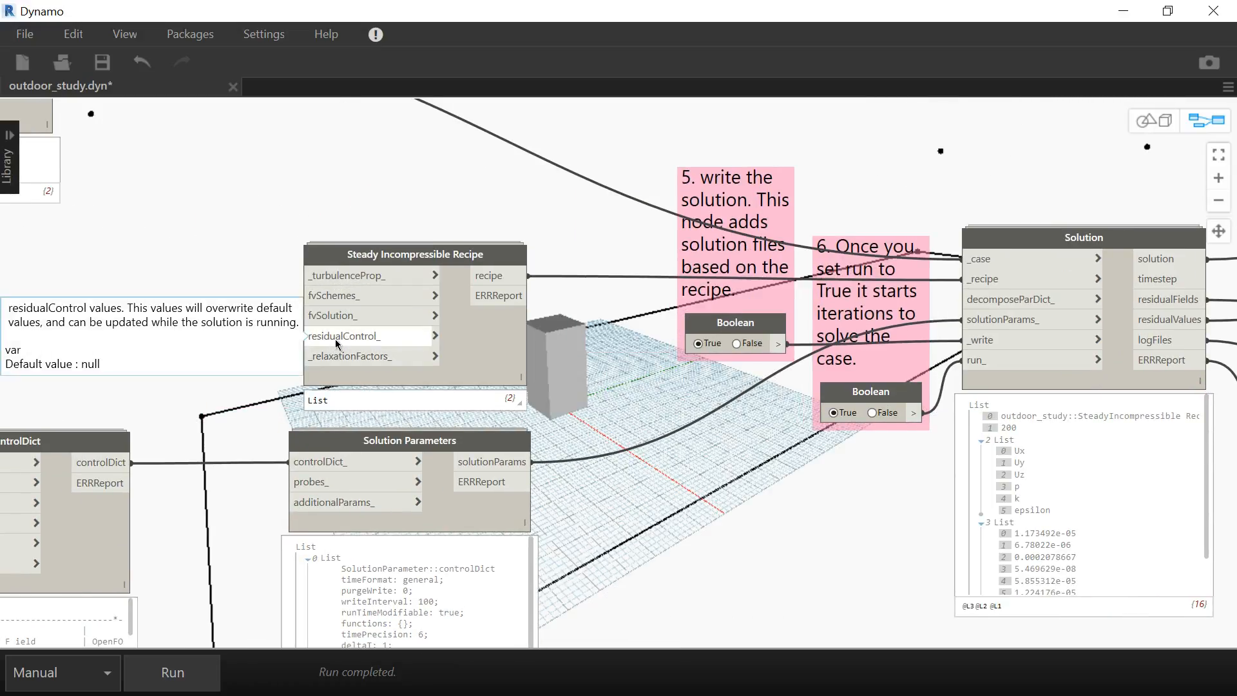
middle_drag(749, 398, 374, 391)
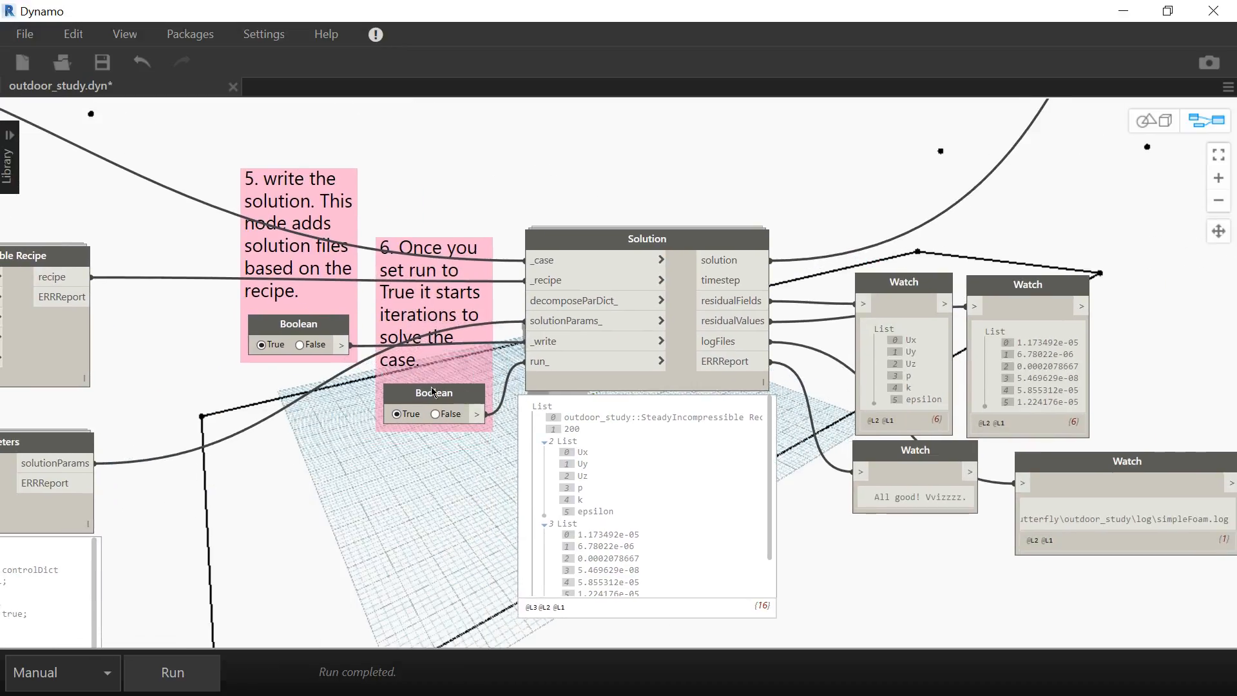
mouse_move(758, 413)
click(758, 411)
click(634, 459)
Examine the Sample Case node's _solution and _points inputs and the code block supplying "peds" and "U" to its name and field inputs.
scroll(536, 401, down, 5)
middle_drag(613, 243, 562, 443)
scroll(562, 444, down, 3)
scroll(1093, 185, up, 5)
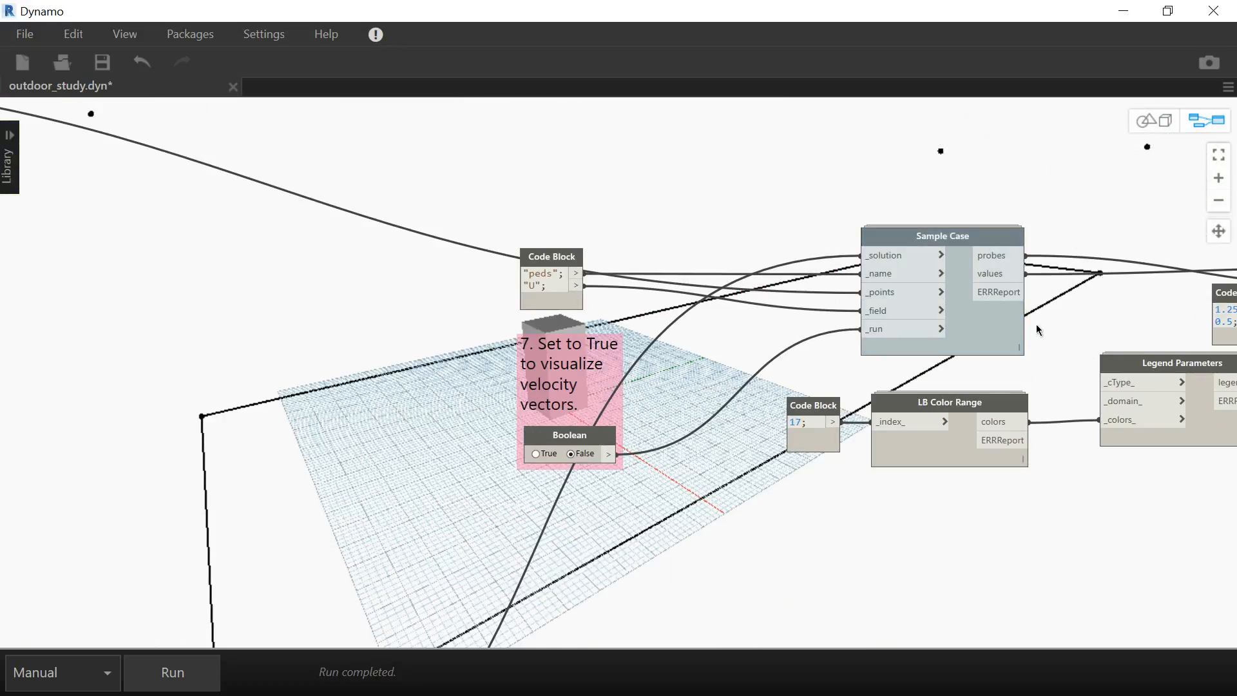
middle_drag(1110, 196, 833, 188)
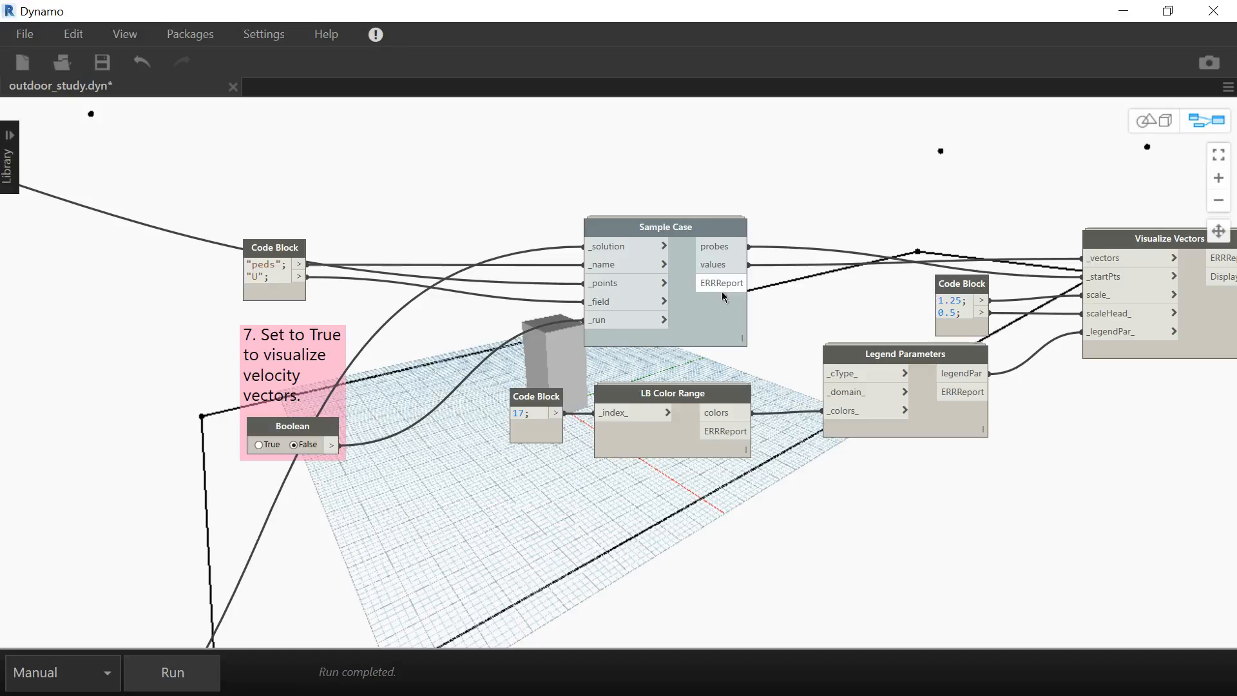
mouse_move(717, 333)
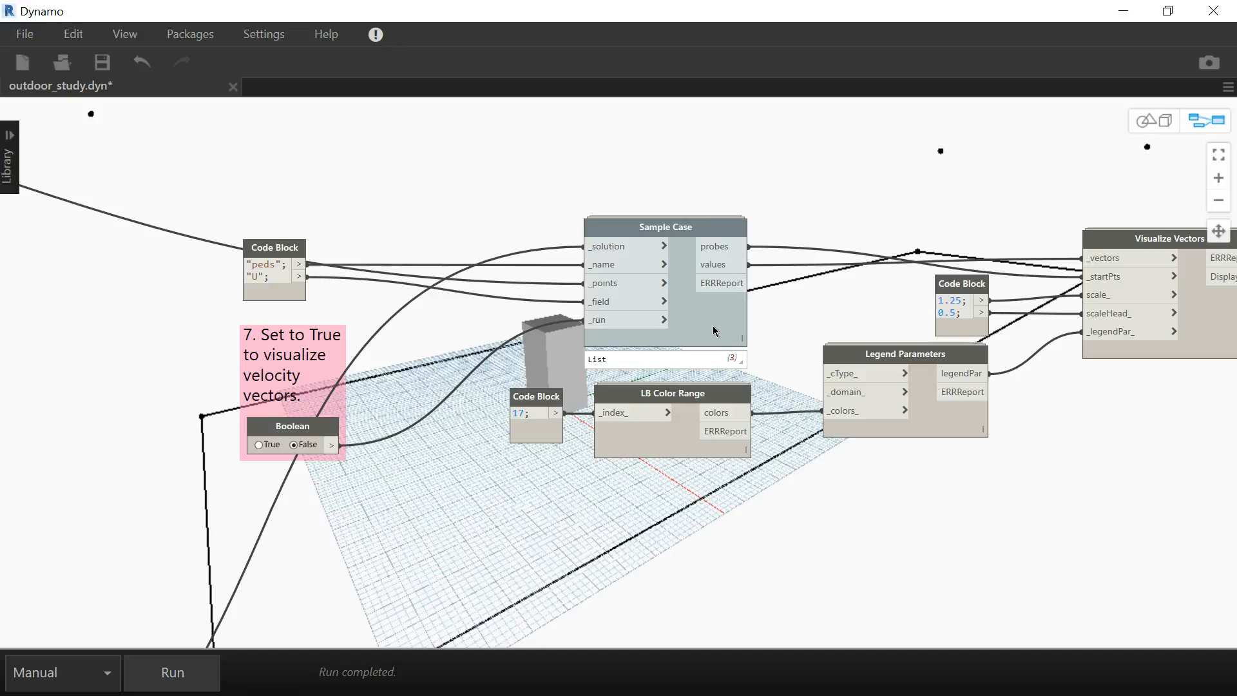
mouse_move(618, 248)
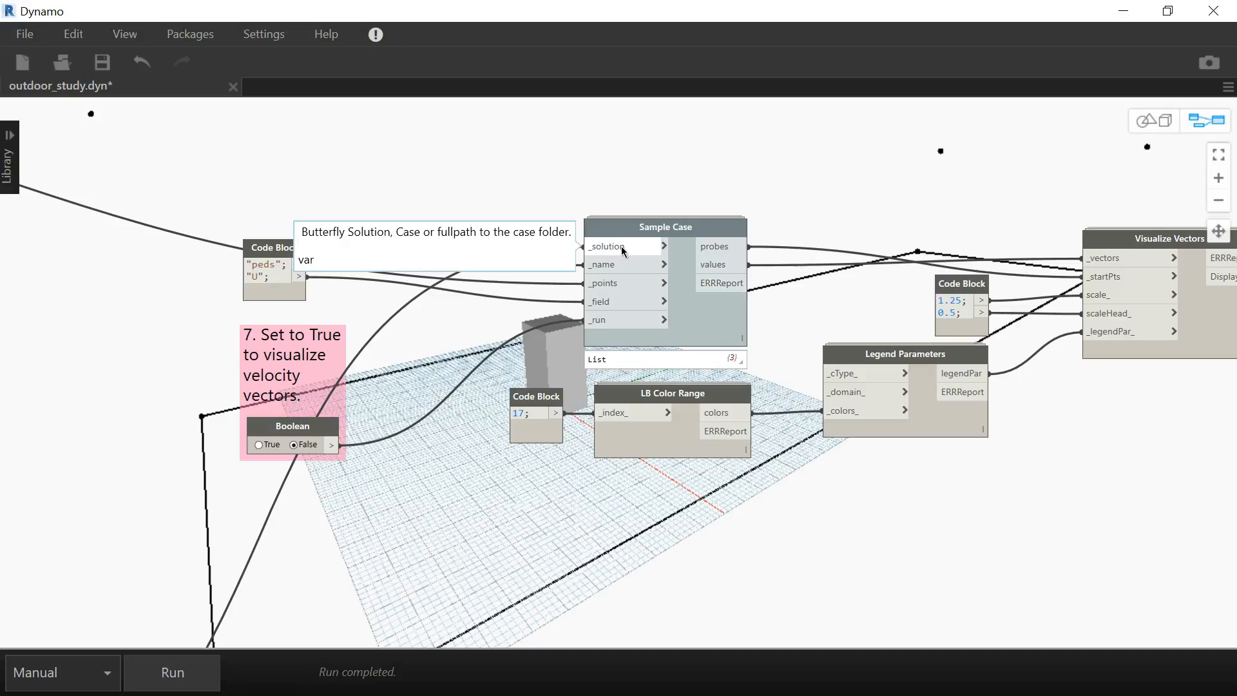
mouse_move(612, 286)
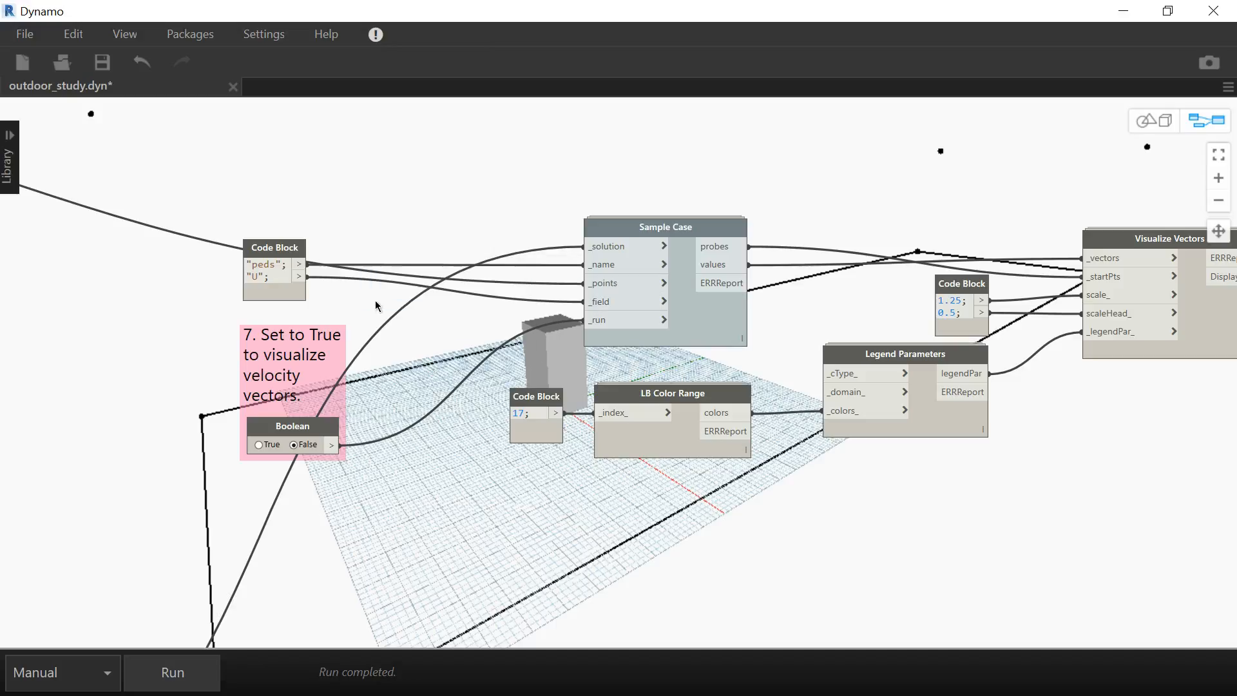
mouse_move(275, 257)
mouse_down()
mouse_move(282, 242)
mouse_move(279, 265)
mouse_up()
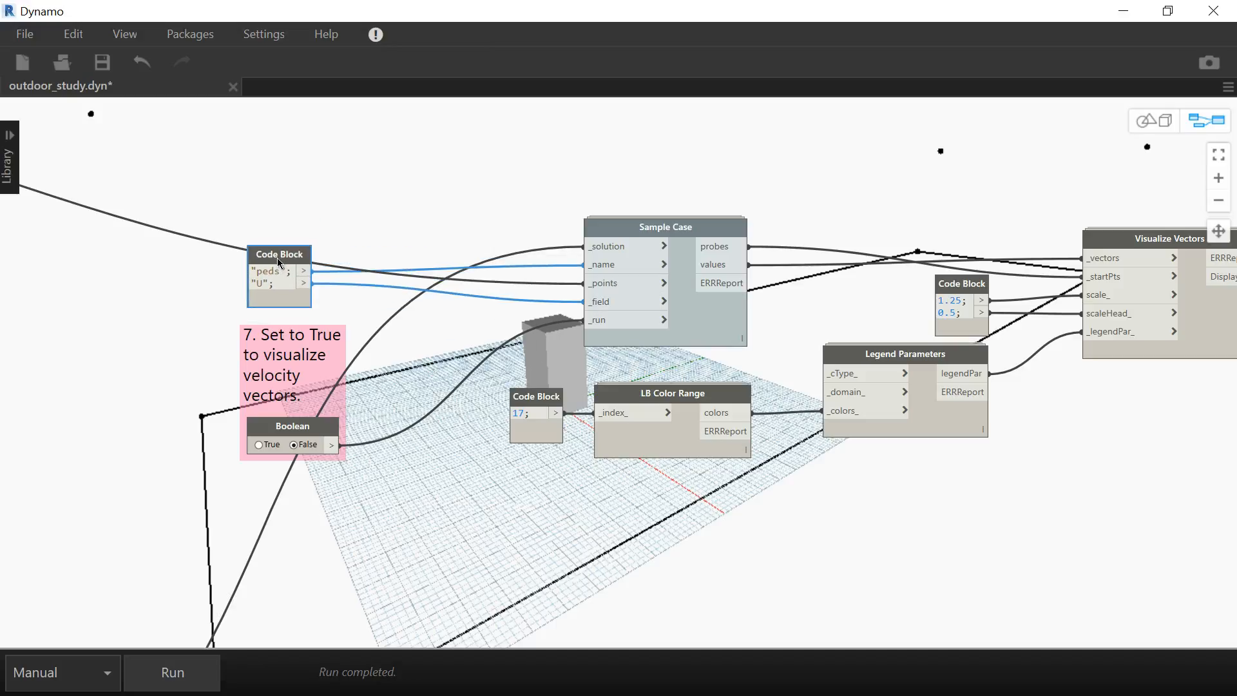
double_click(261, 285)
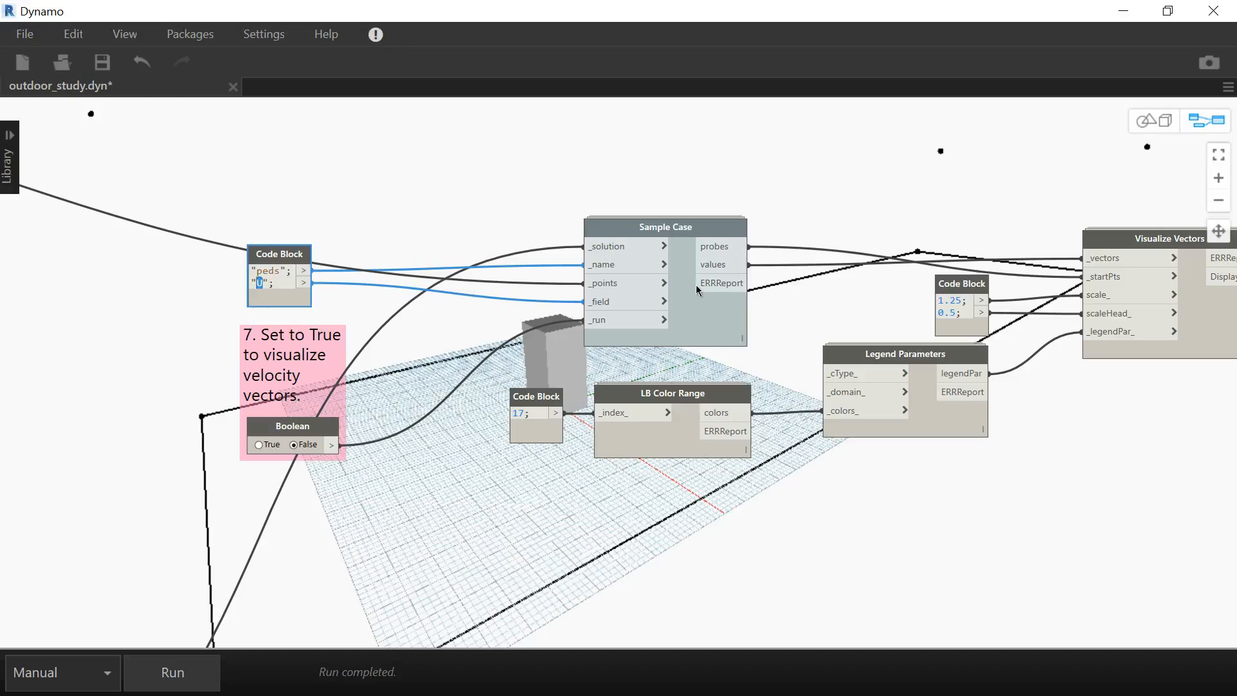
Turn on the geometry preview of the Flatten node at the end of the wind tunnel sampling points group.
click(524, 224)
scroll(716, 310, down, 5)
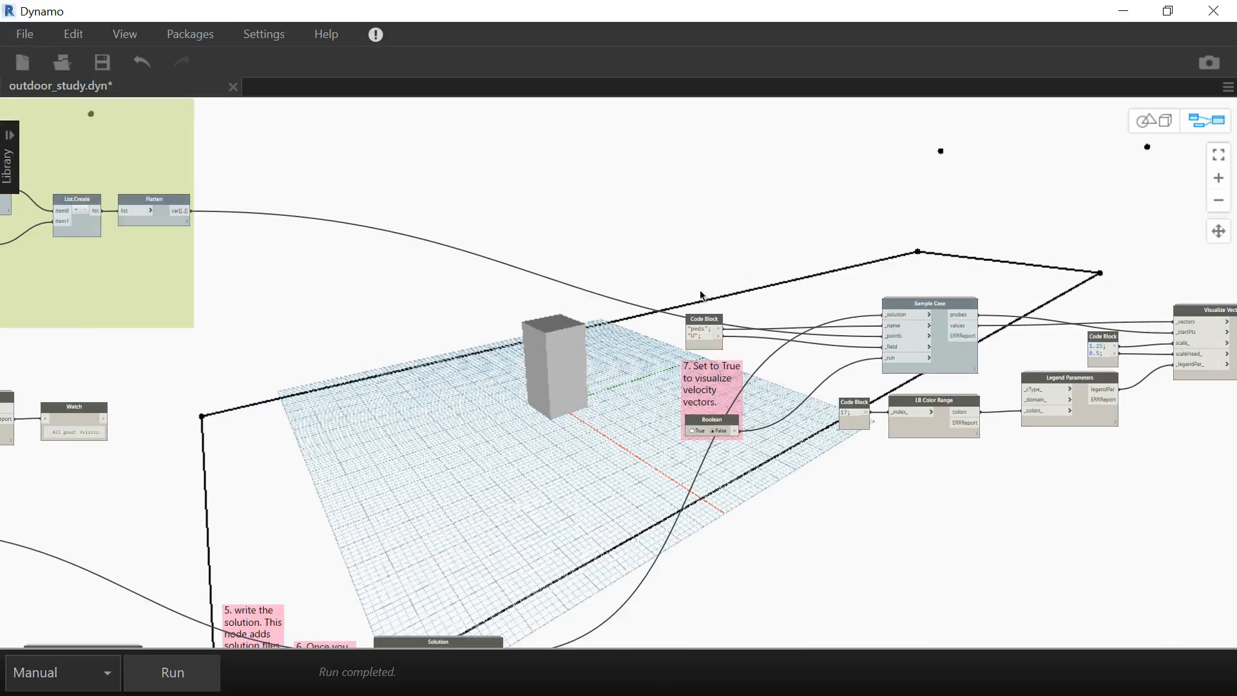
middle_drag(419, 305, 995, 276)
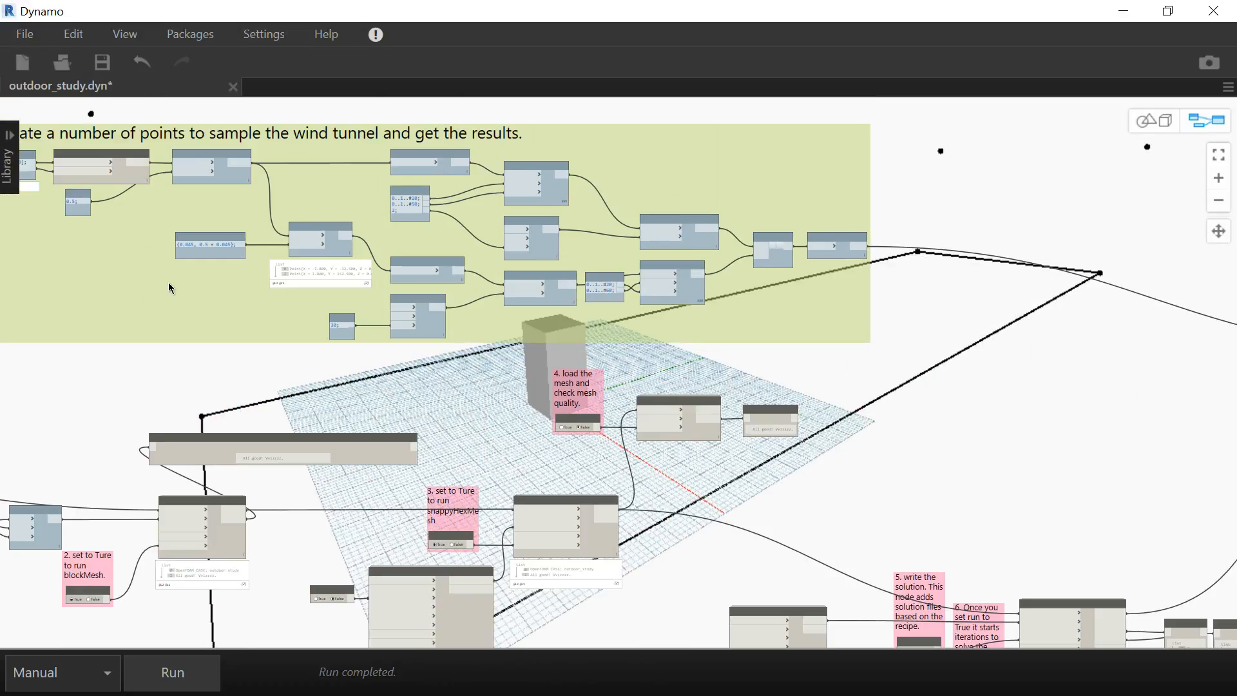
middle_drag(367, 311, 649, 321)
middle_drag(817, 262, 494, 274)
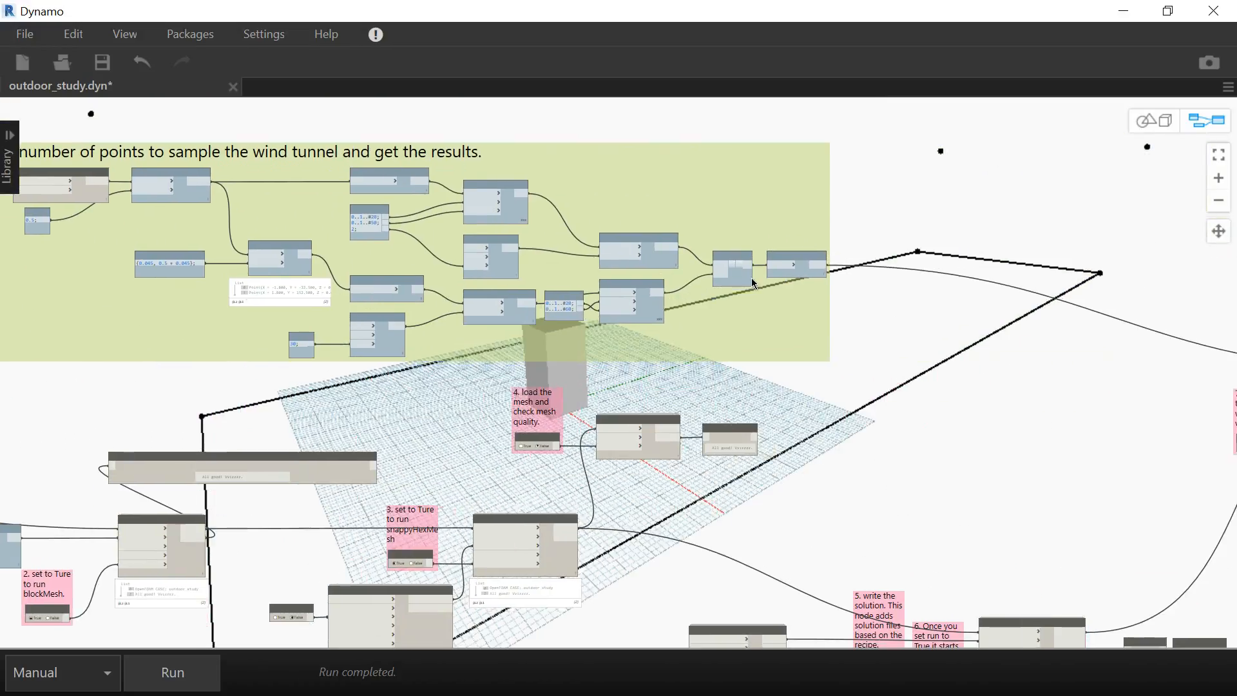
scroll(848, 249, up, 2)
scroll(824, 284, up, 3)
right_click(763, 284)
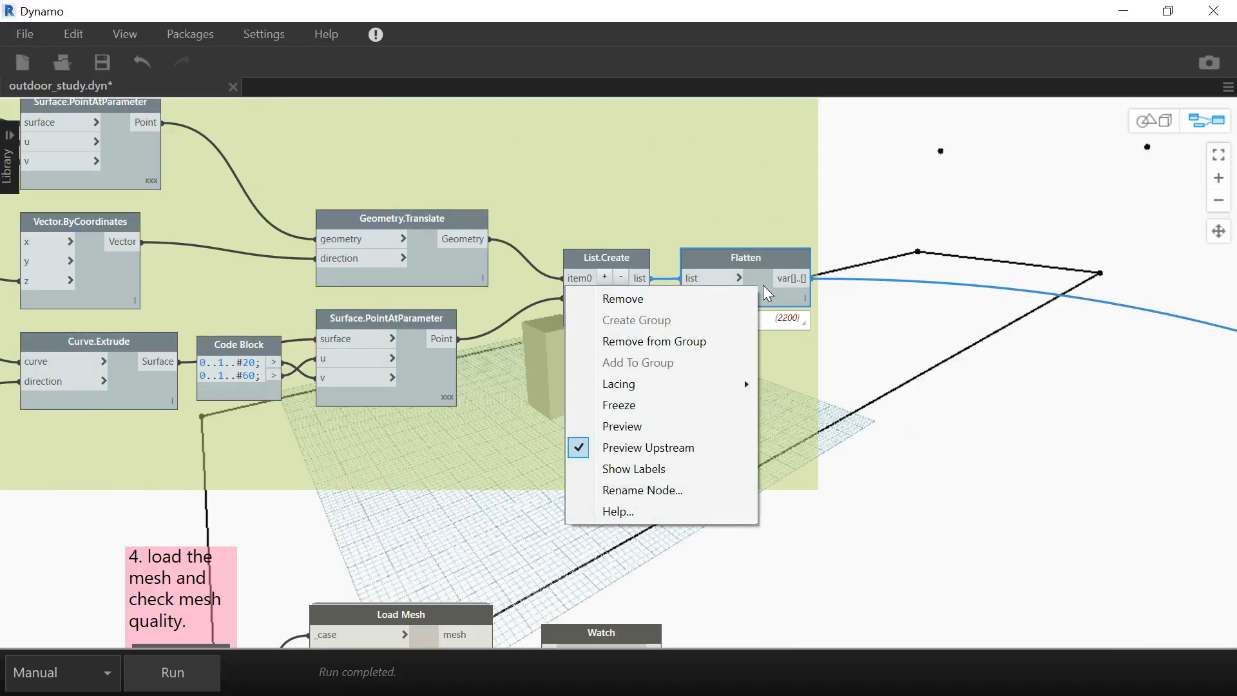
click(674, 430)
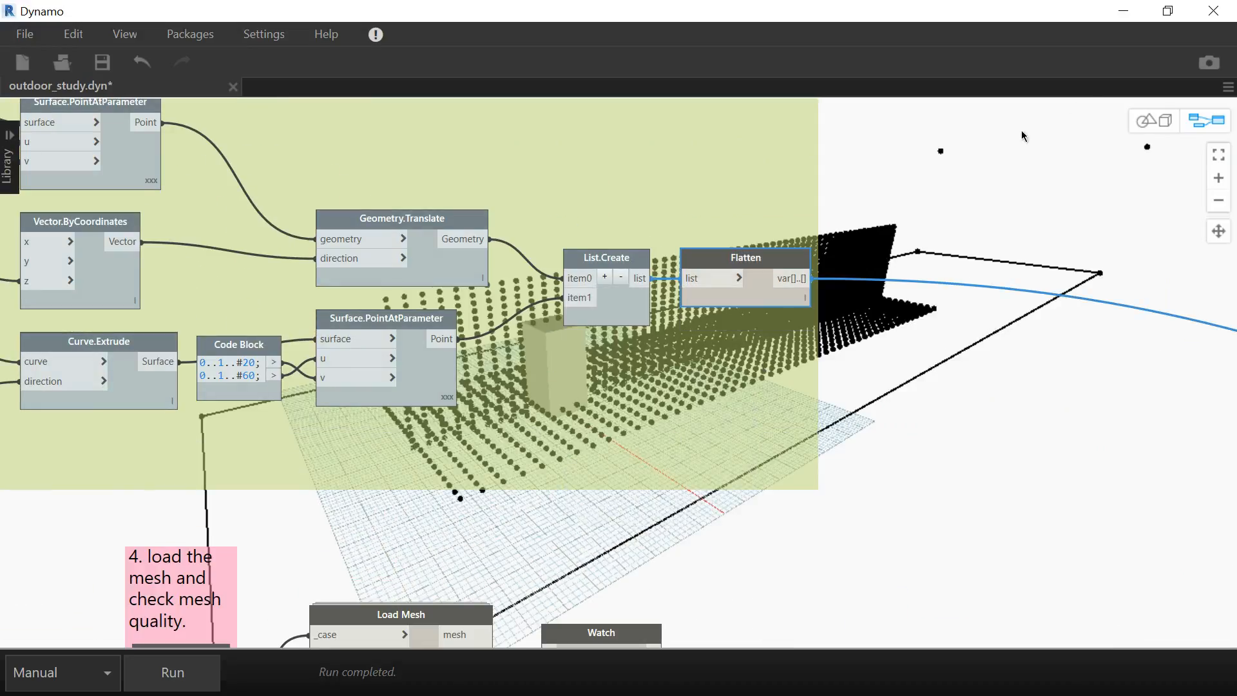
Inspect the sampling points around the building in 3D and the Flatten node's output list, and turn off that node's geometry preview.
click(1146, 134)
right_drag(816, 262, 877, 252)
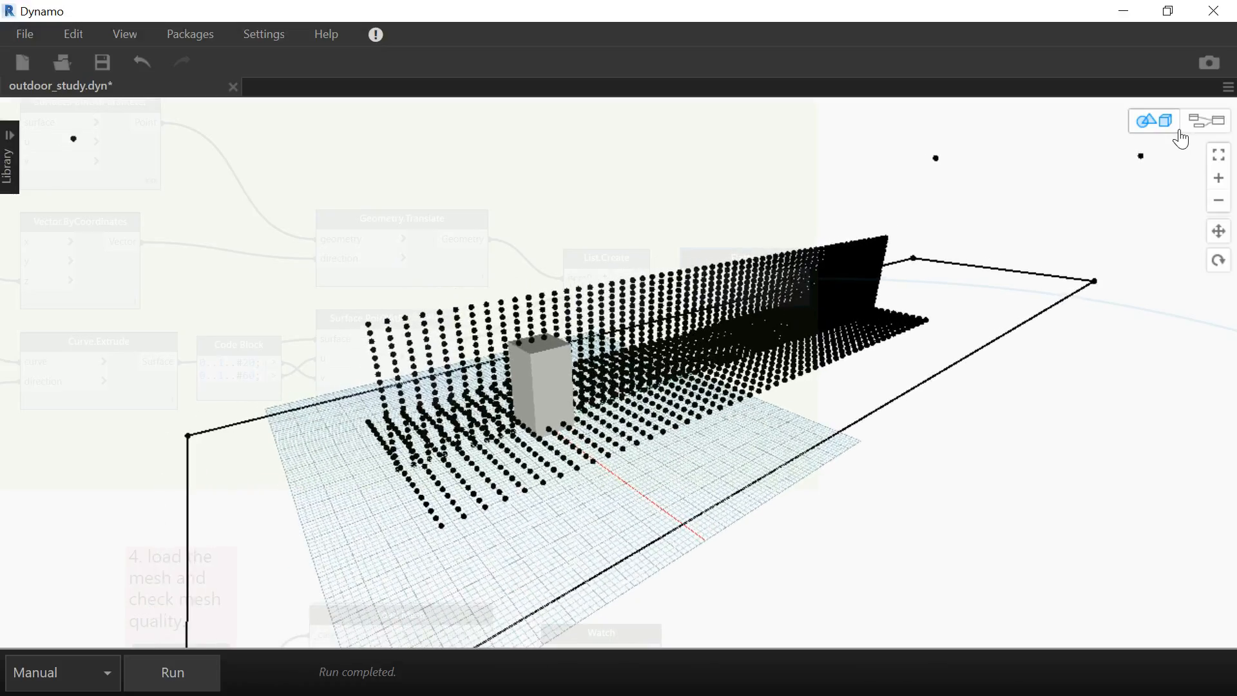
click(1198, 126)
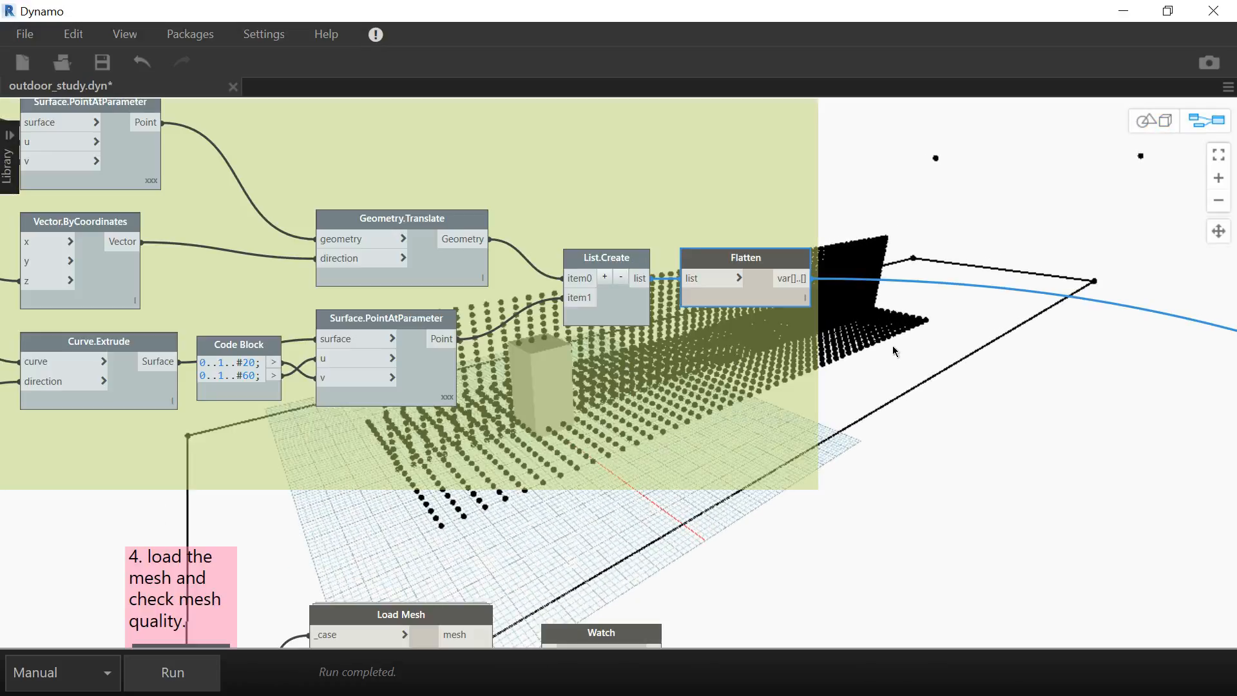
mouse_move(758, 304)
mouse_move(789, 284)
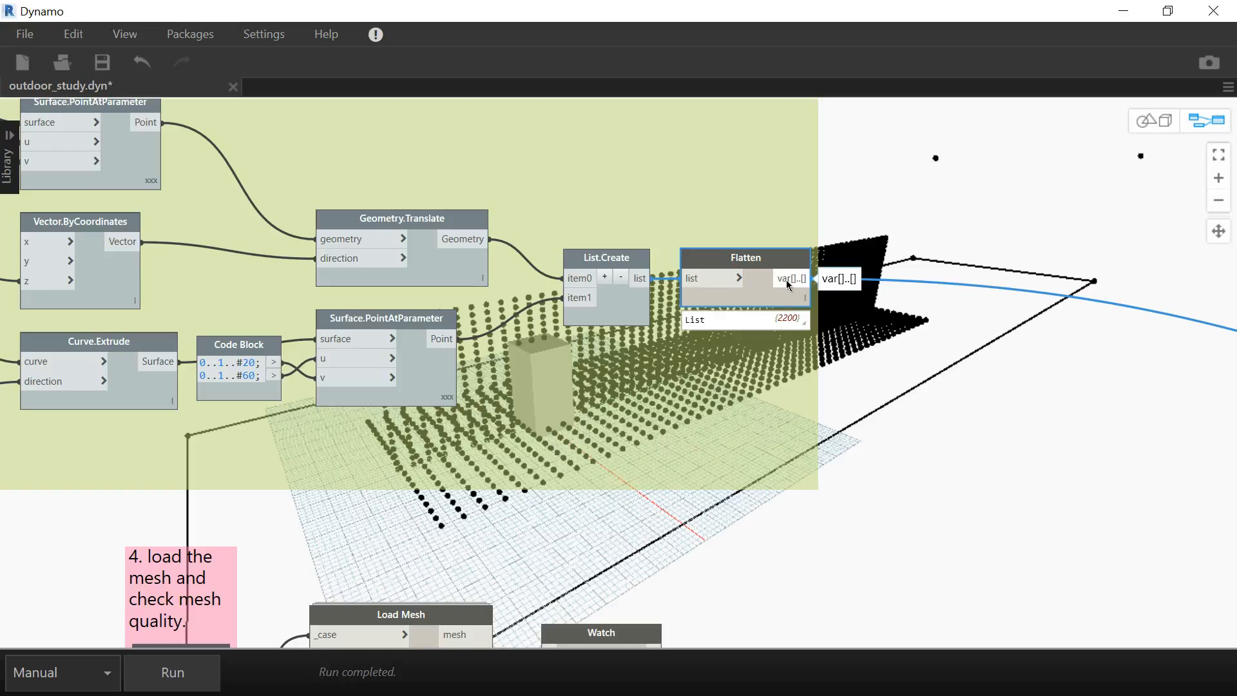
click(1151, 121)
right_drag(809, 336, 645, 340)
click(1204, 121)
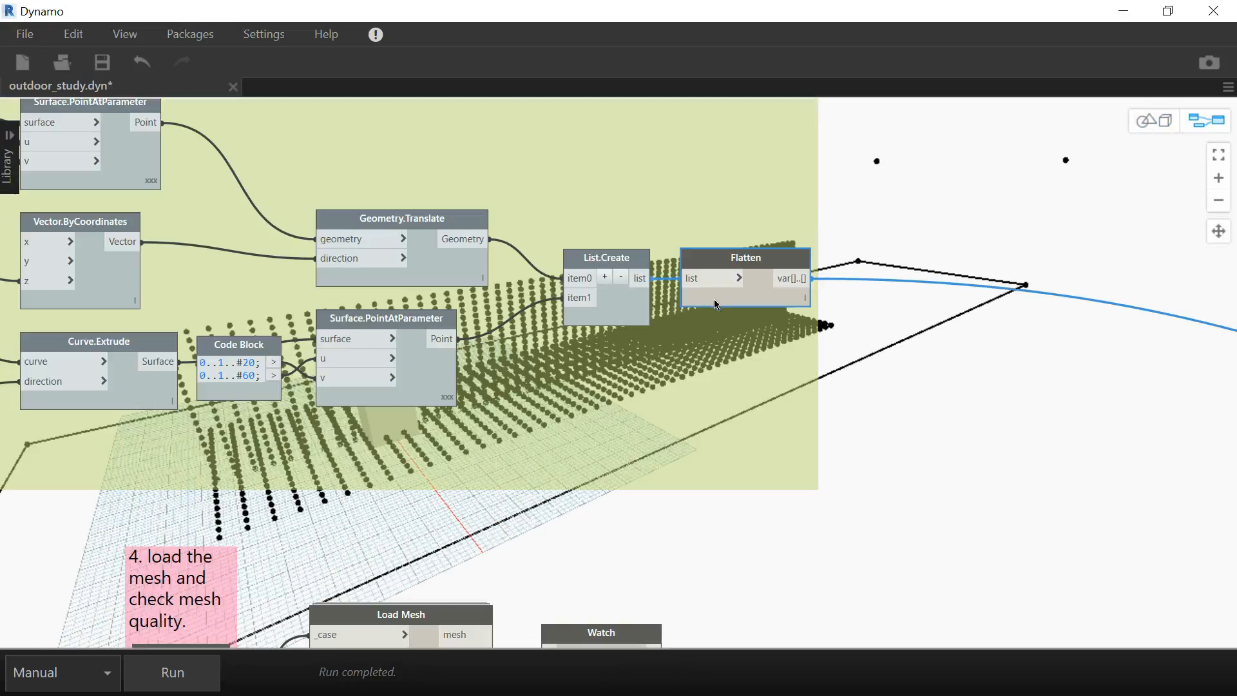
right_click(764, 283)
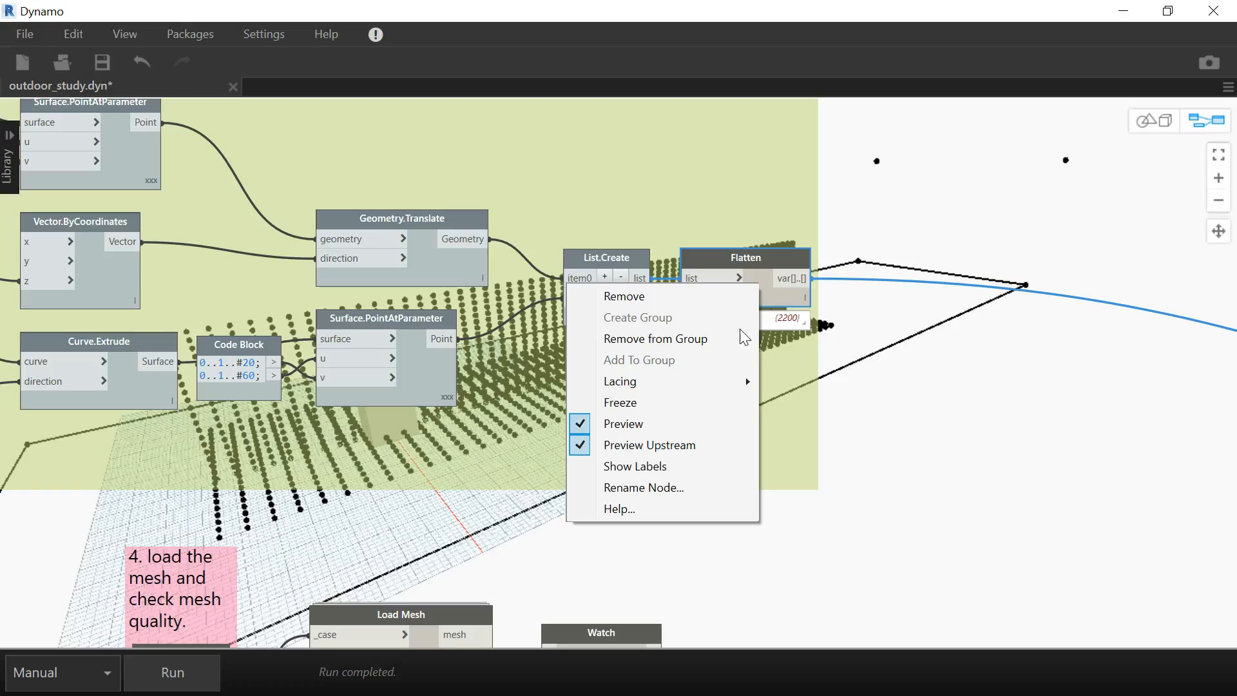
click(682, 423)
Examine how the Sample Case, Legend Parameters and scale code block feed the Visualize Vectors node.
middle_drag(793, 396, 229, 361)
scroll(380, 356, down, 5)
scroll(1036, 429, up, 4)
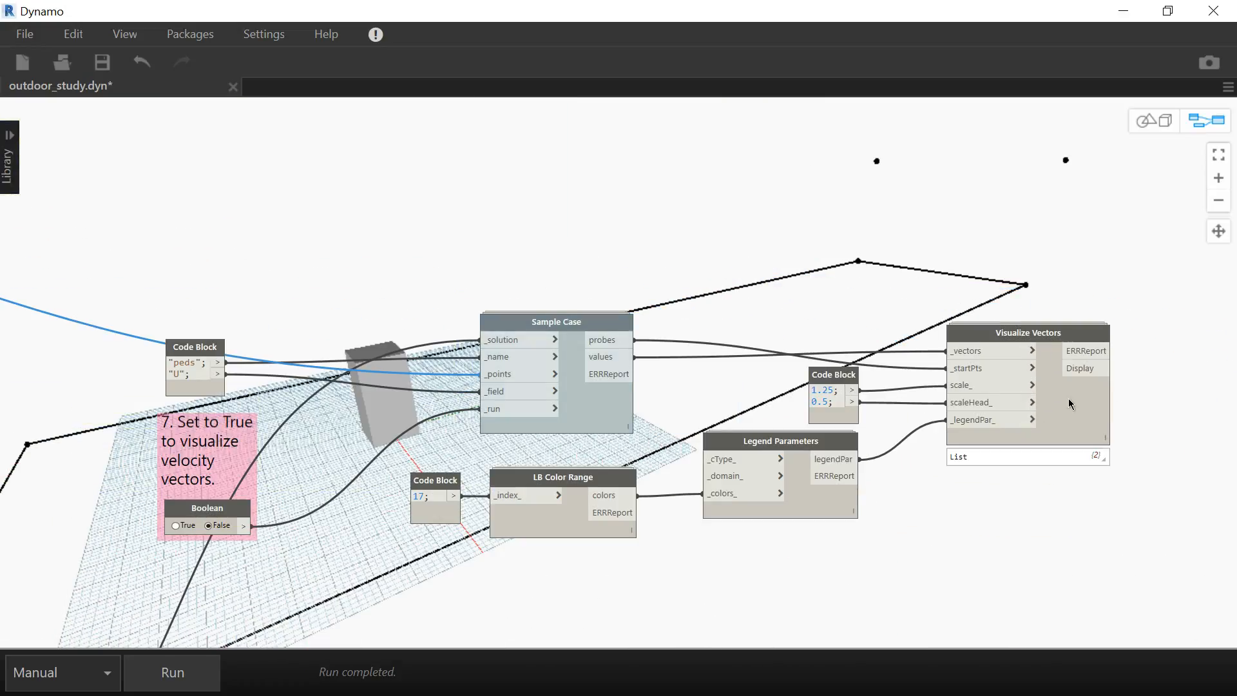
middle_drag(846, 445, 754, 463)
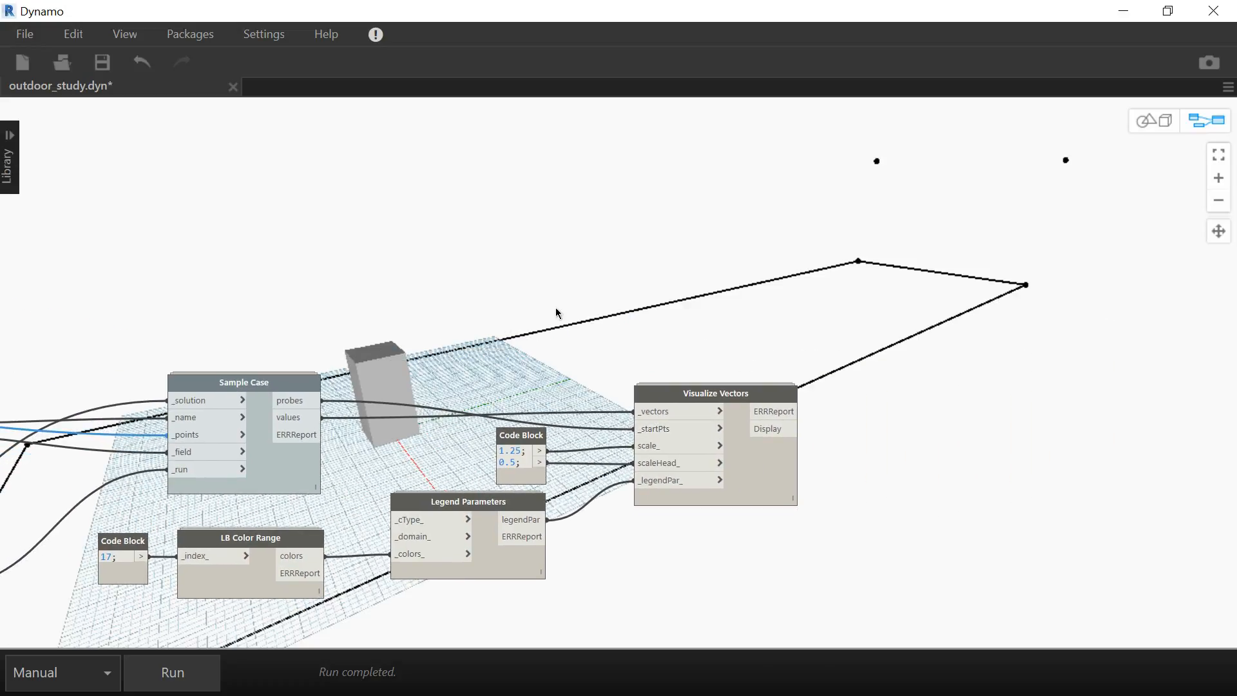
click(747, 456)
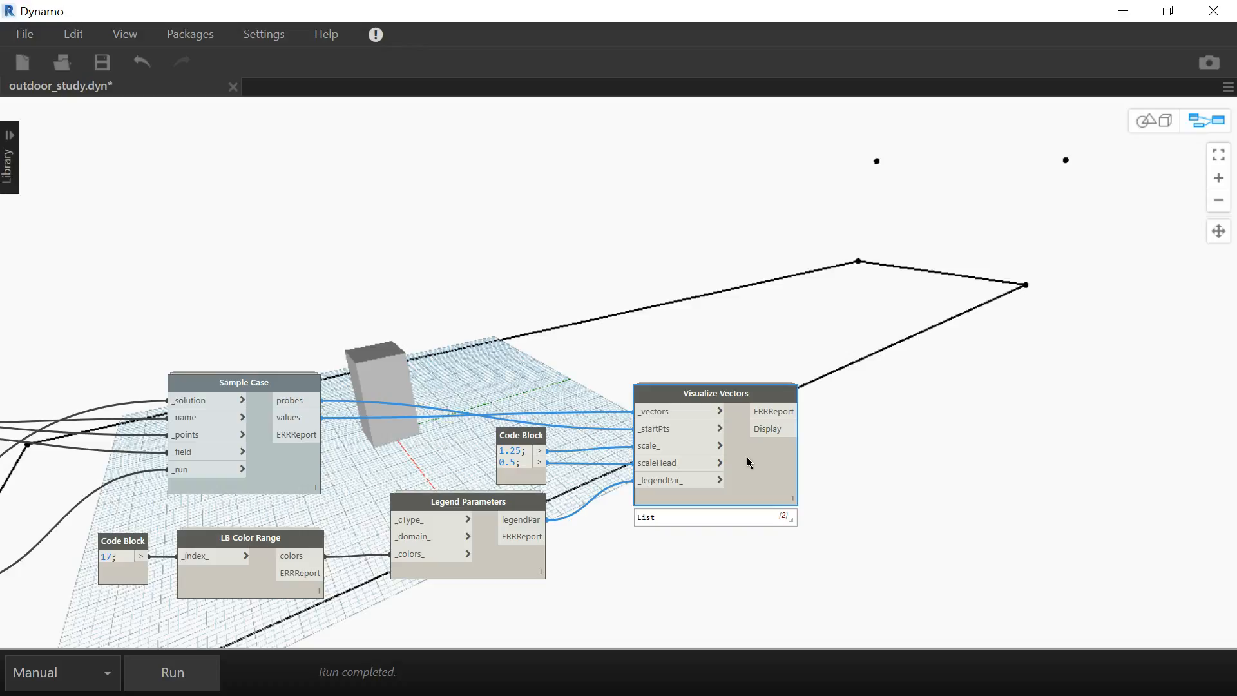
middle_drag(535, 268, 746, 226)
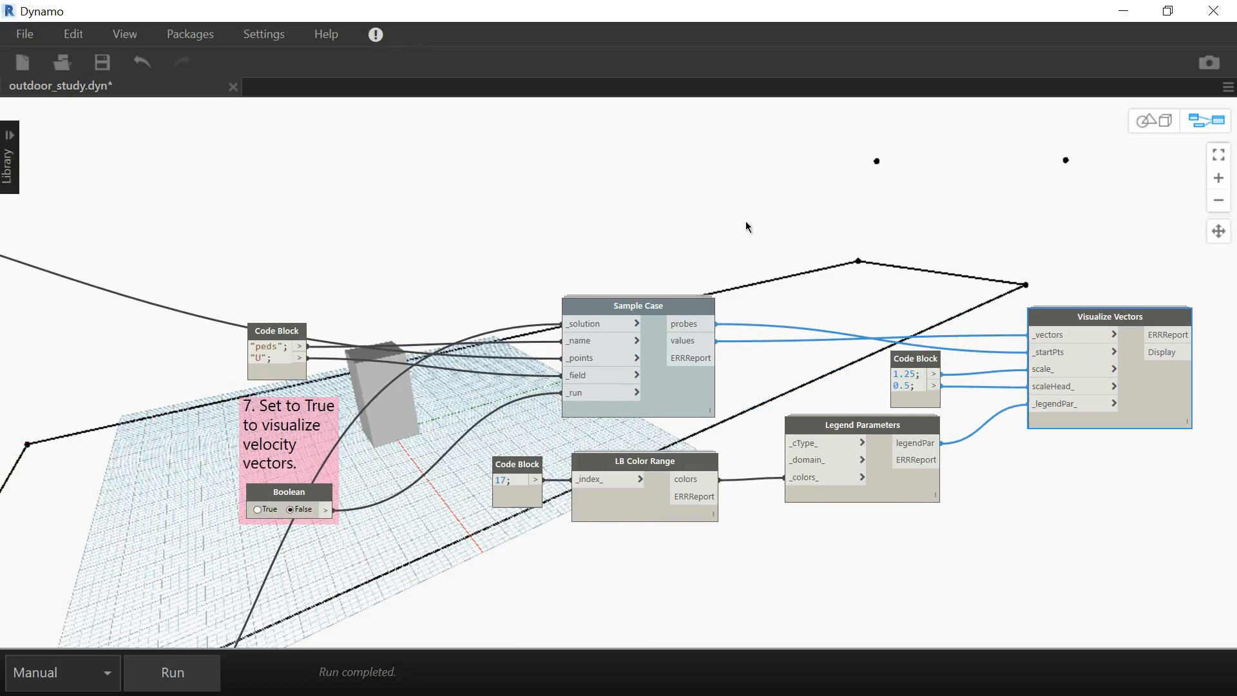
Set the Boolean for visualizing velocity vectors to True and run the graph.
click(258, 510)
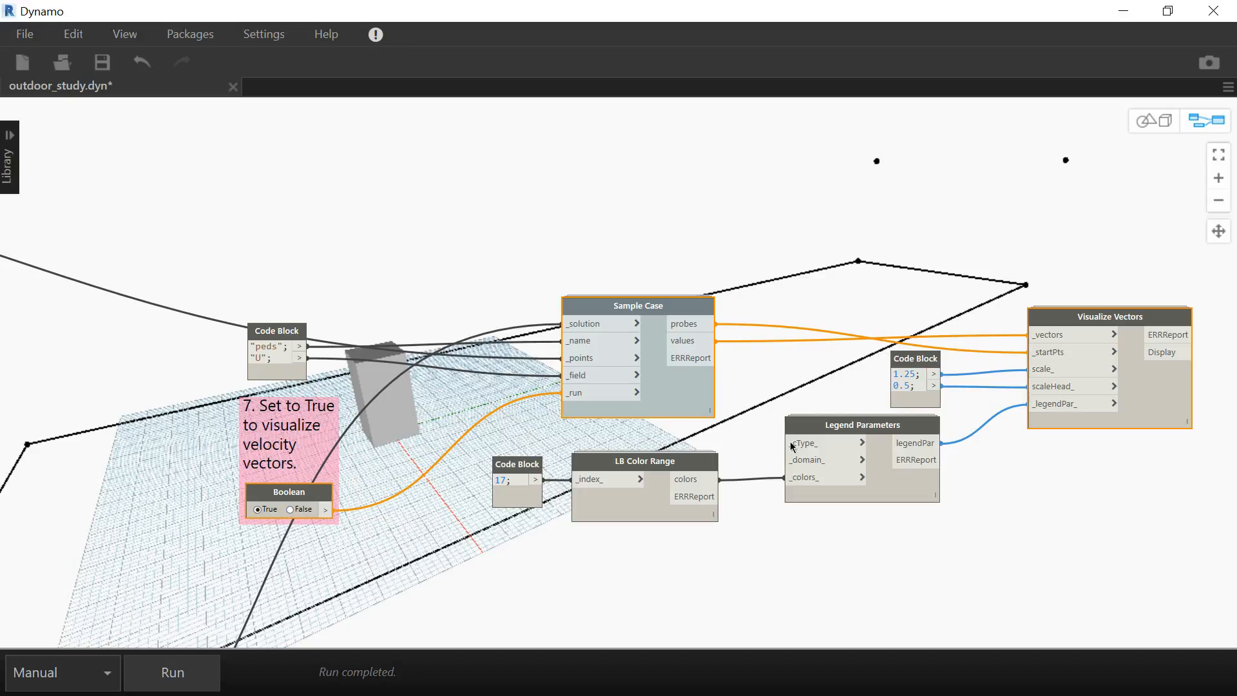
mouse_move(678, 328)
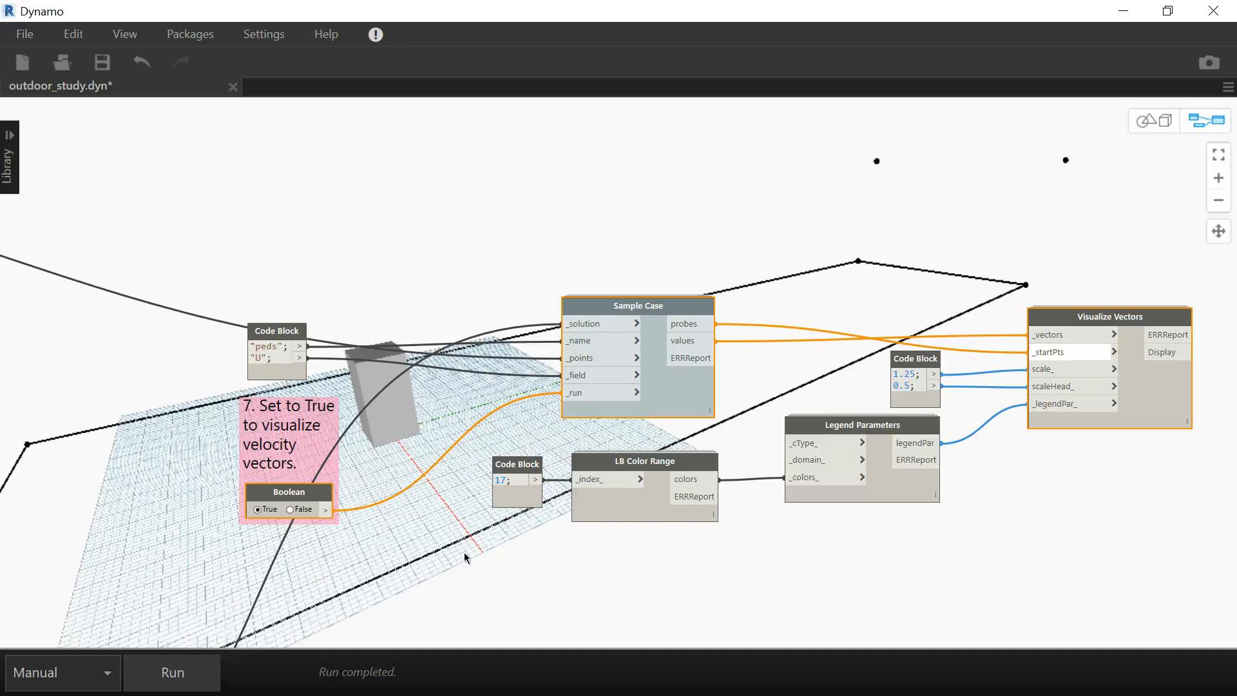
middle_drag(763, 263, 707, 269)
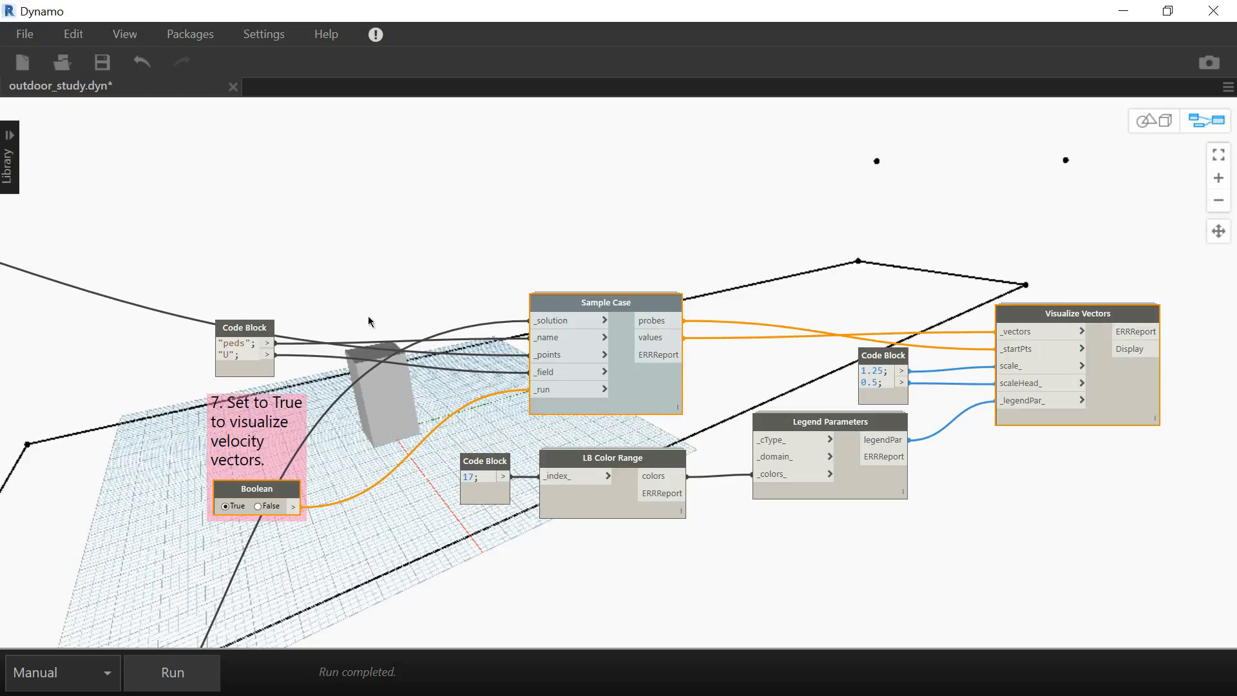
mouse_move(229, 354)
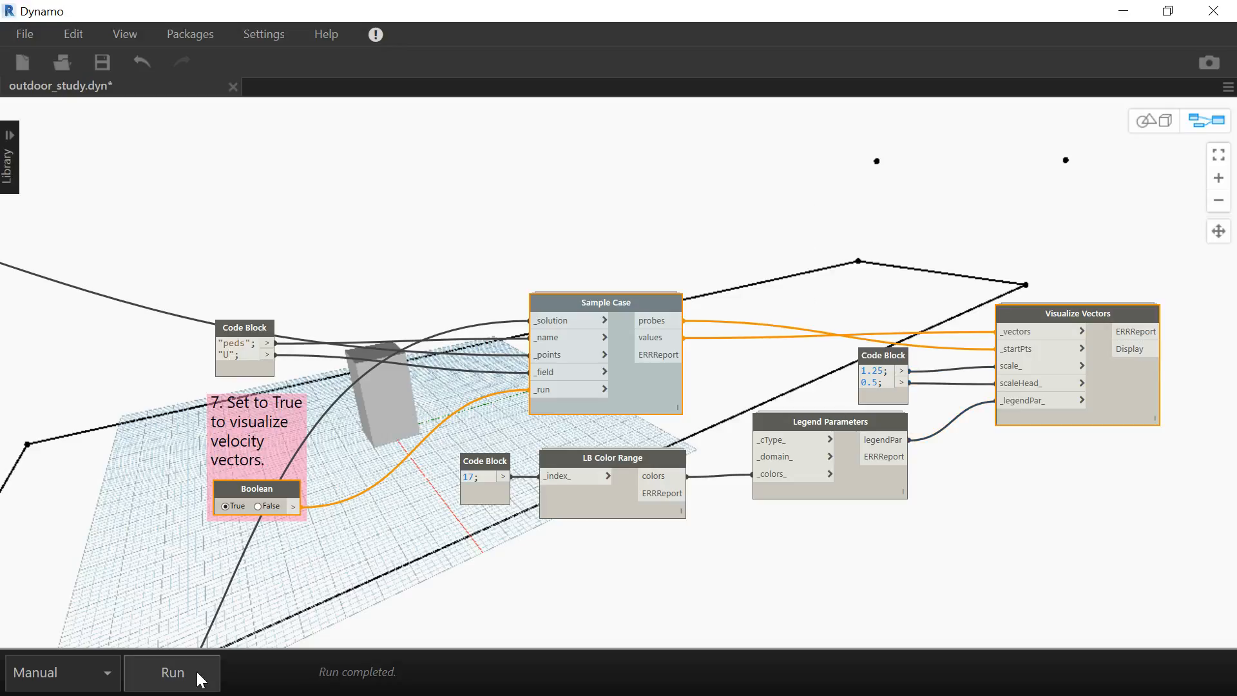
click(179, 664)
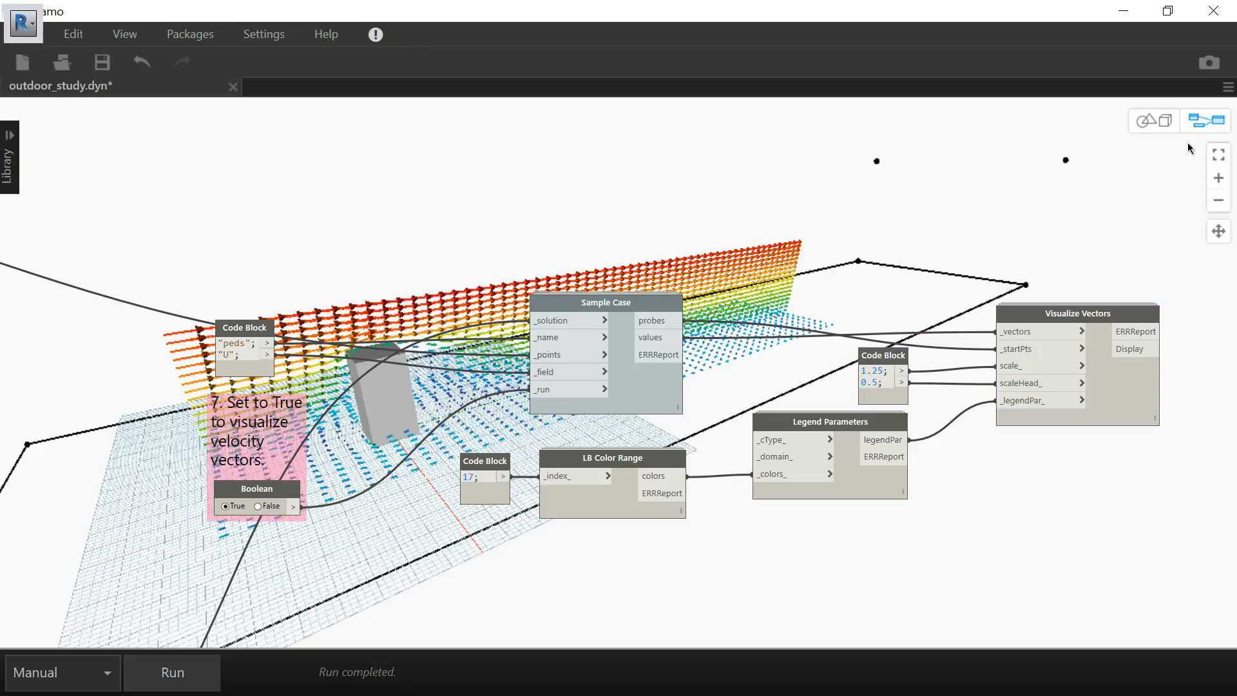
Examine the colored velocity vectors around the building in the 3D view, from an angled view down to ground level.
click(1204, 122)
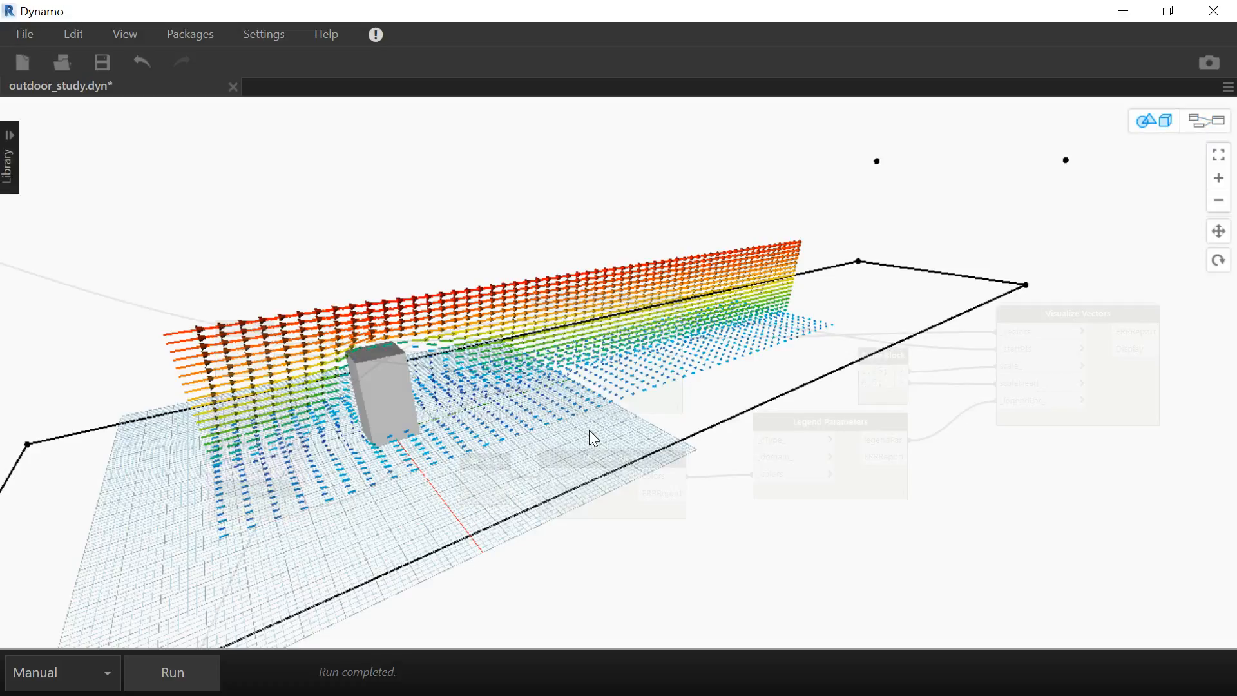
right_drag(577, 452, 432, 421)
right_drag(742, 438, 767, 468)
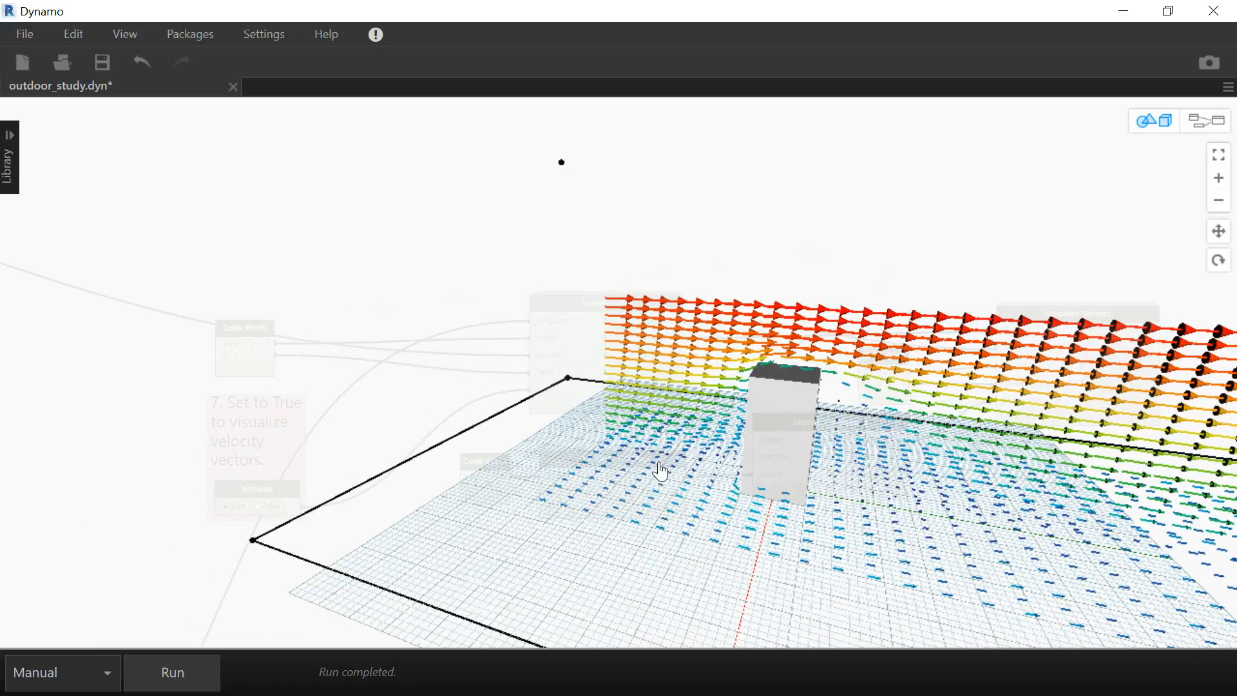
right_drag(484, 423, 773, 421)
right_drag(788, 384, 771, 462)
right_drag(748, 371, 787, 380)
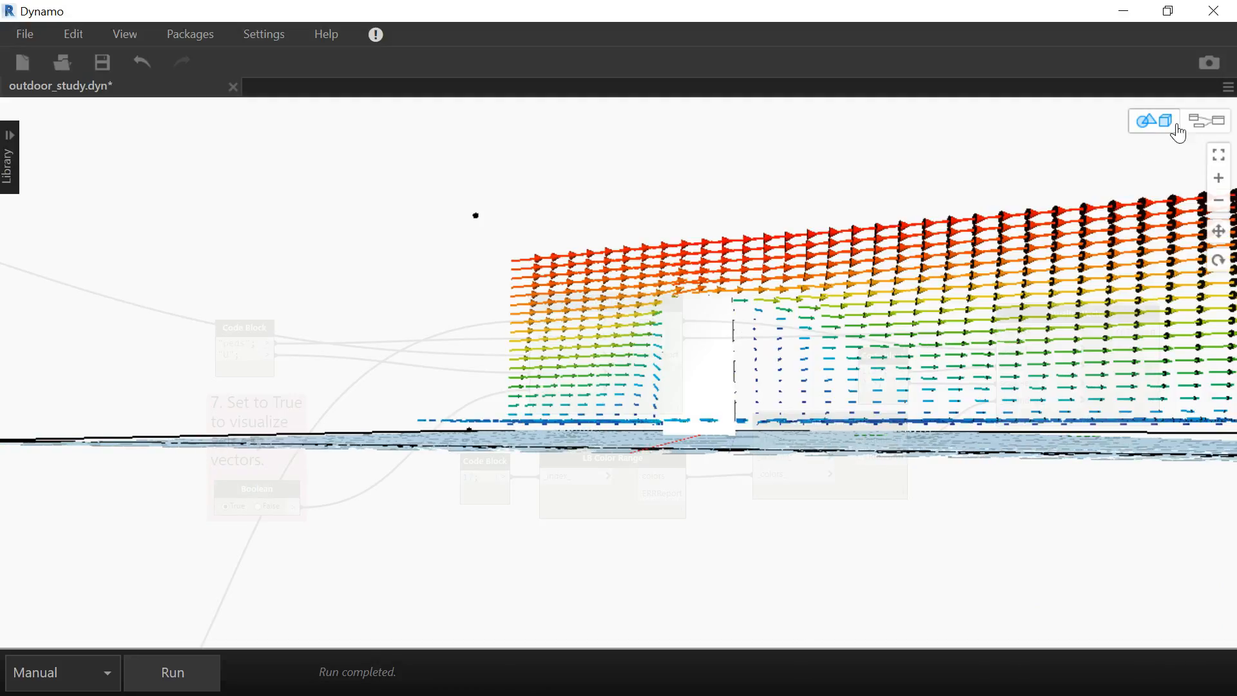
right_drag(761, 205, 696, 329)
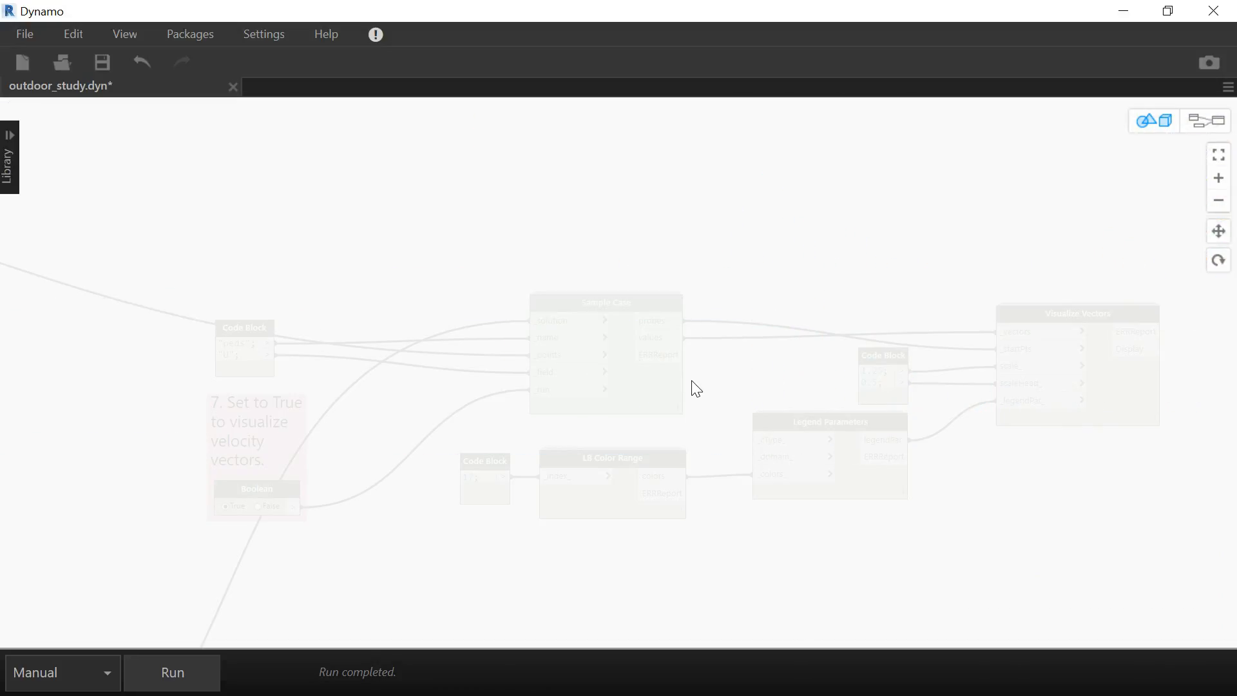
Fit the geometry in view, examine the velocity vectors around the building from above, and return to the graph.
click(1209, 162)
right_drag(657, 392, 583, 386)
scroll(583, 385, up, 5)
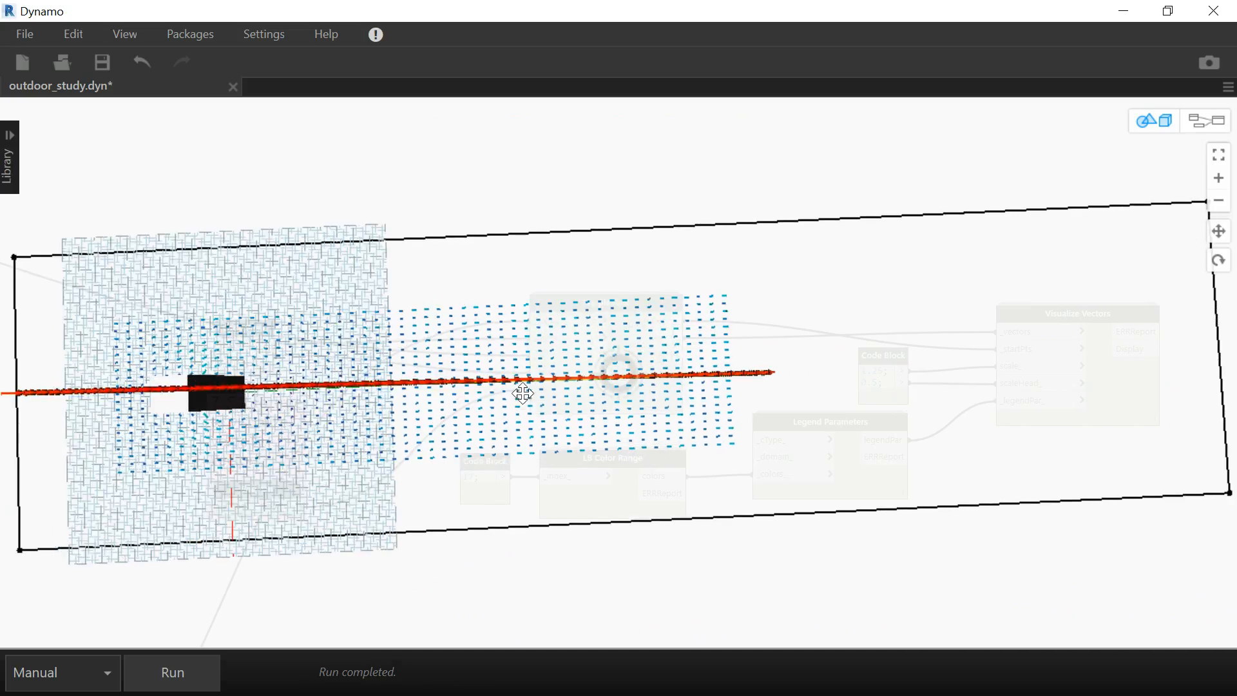
right_drag(352, 392, 759, 368)
scroll(570, 351, up, 5)
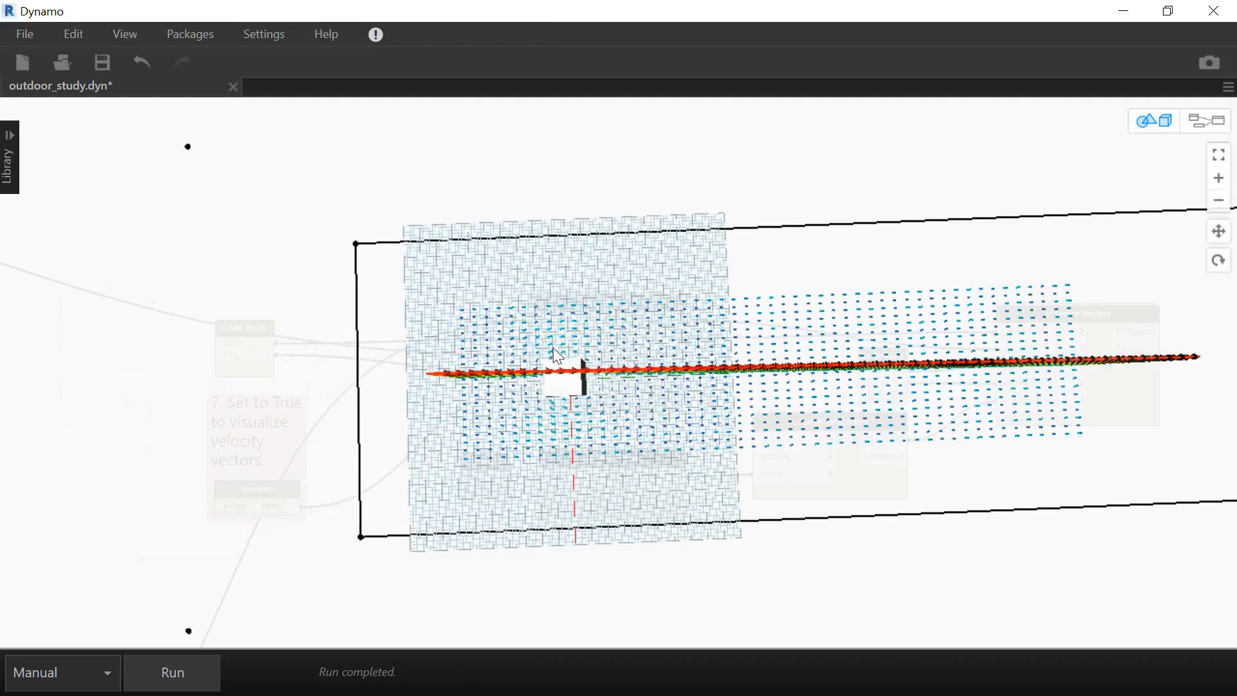
scroll(557, 356, up, 8)
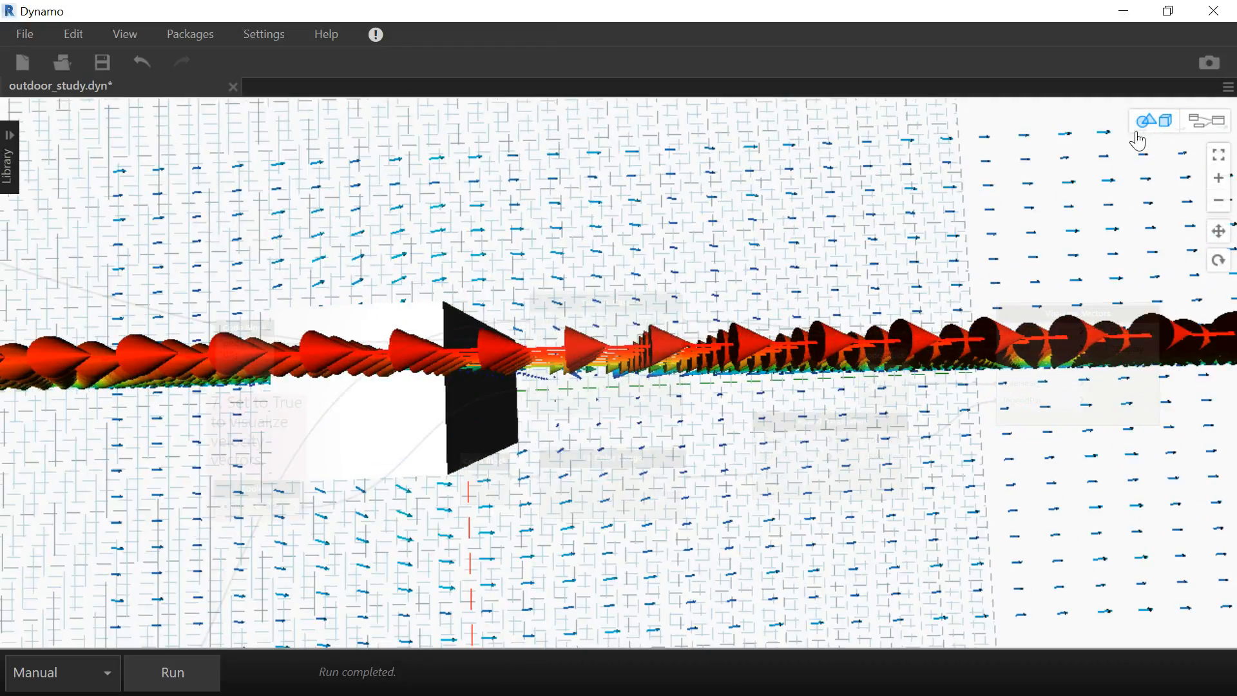
click(1191, 123)
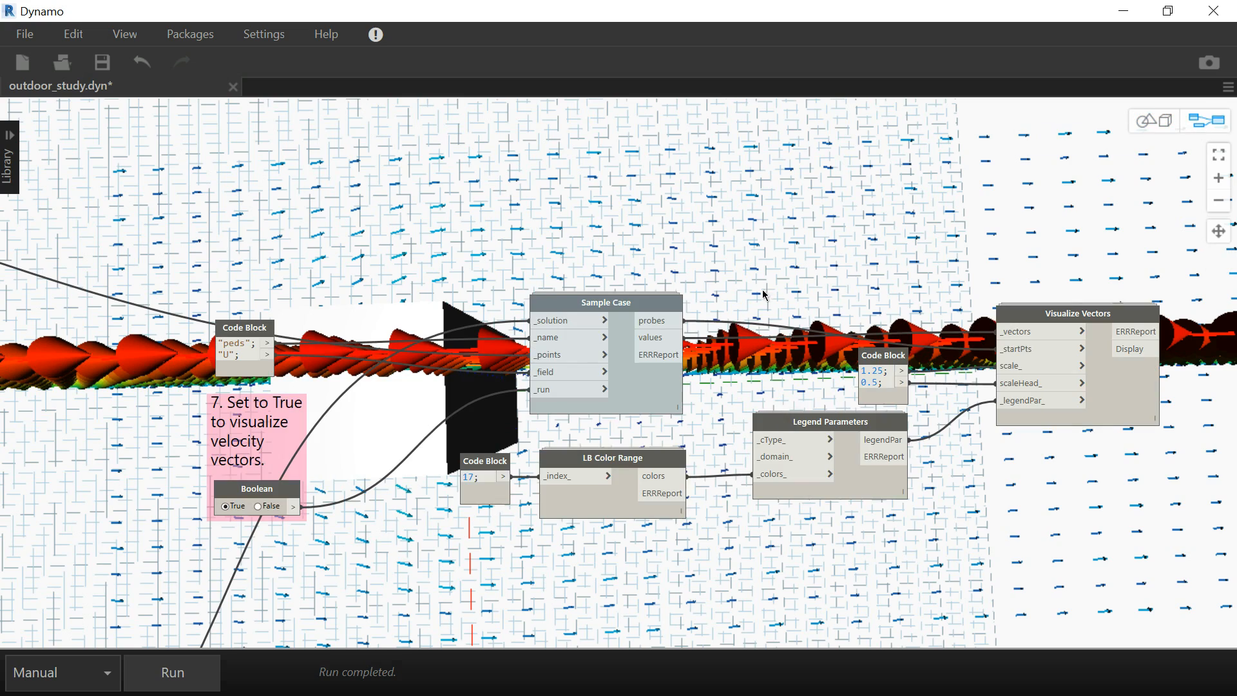
Examine the vertical section of vectors beside the building from a low side angle and return to the graph.
click(1147, 126)
right_drag(535, 358, 579, 284)
right_drag(583, 357, 558, 373)
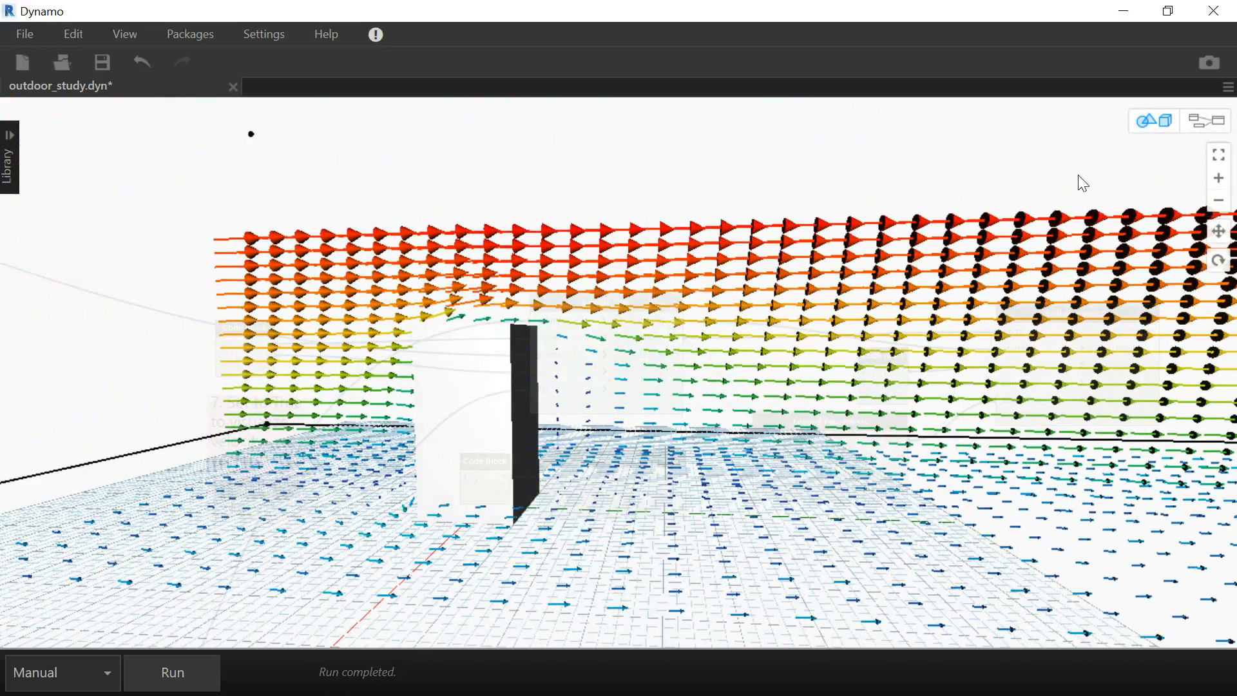
click(1221, 123)
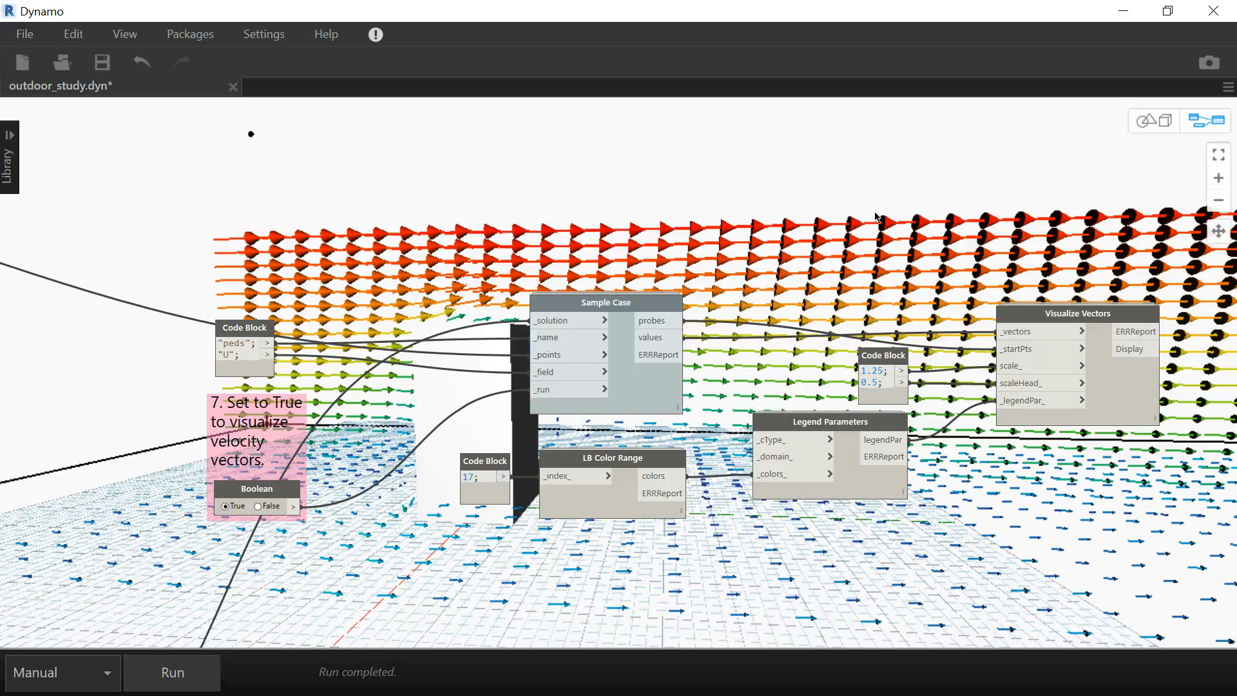
Set the Visualize Vectors scale to 1.5 and its arrowhead scale to 0.25 in the code block, and rerun the graph.
scroll(819, 354, up, 3)
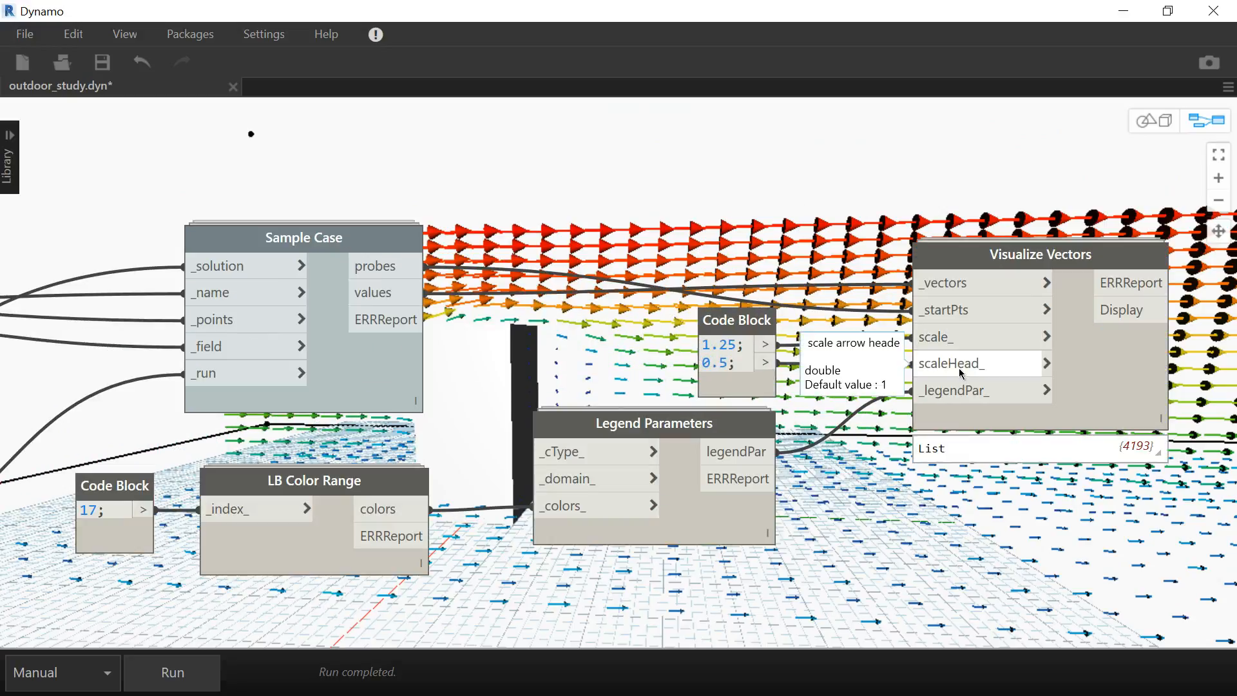
scroll(651, 226, down, 2)
click(712, 340)
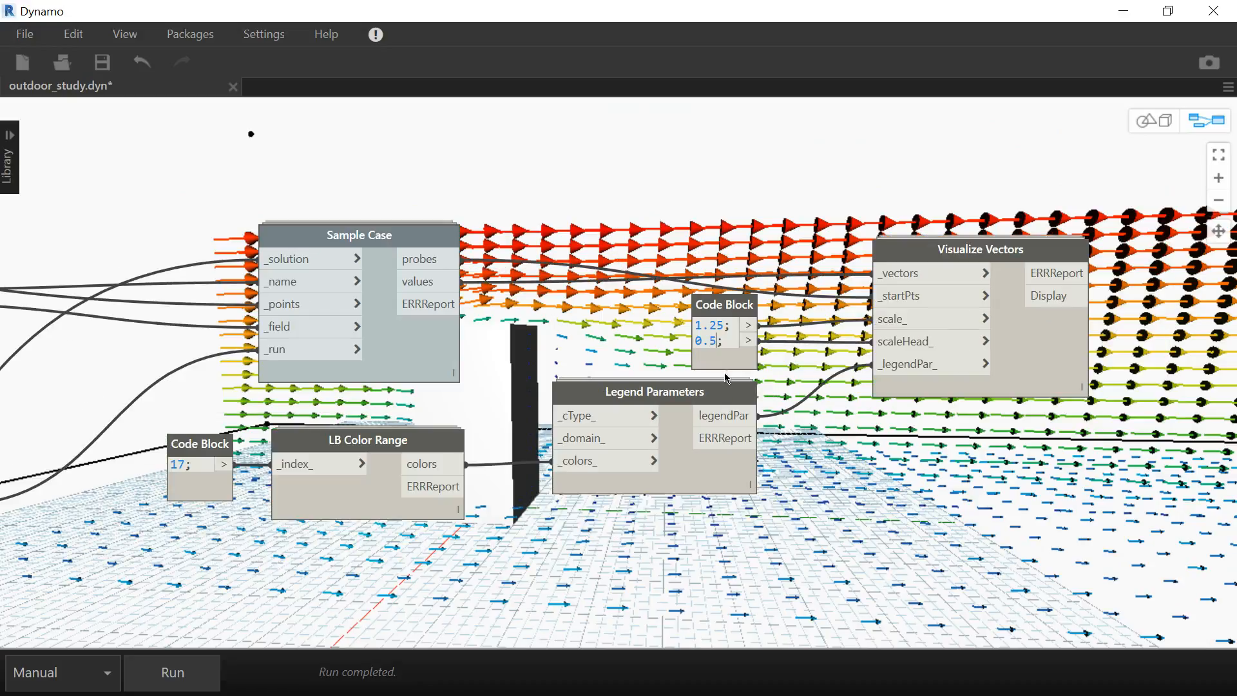
text(2)
click(716, 219)
click(718, 324)
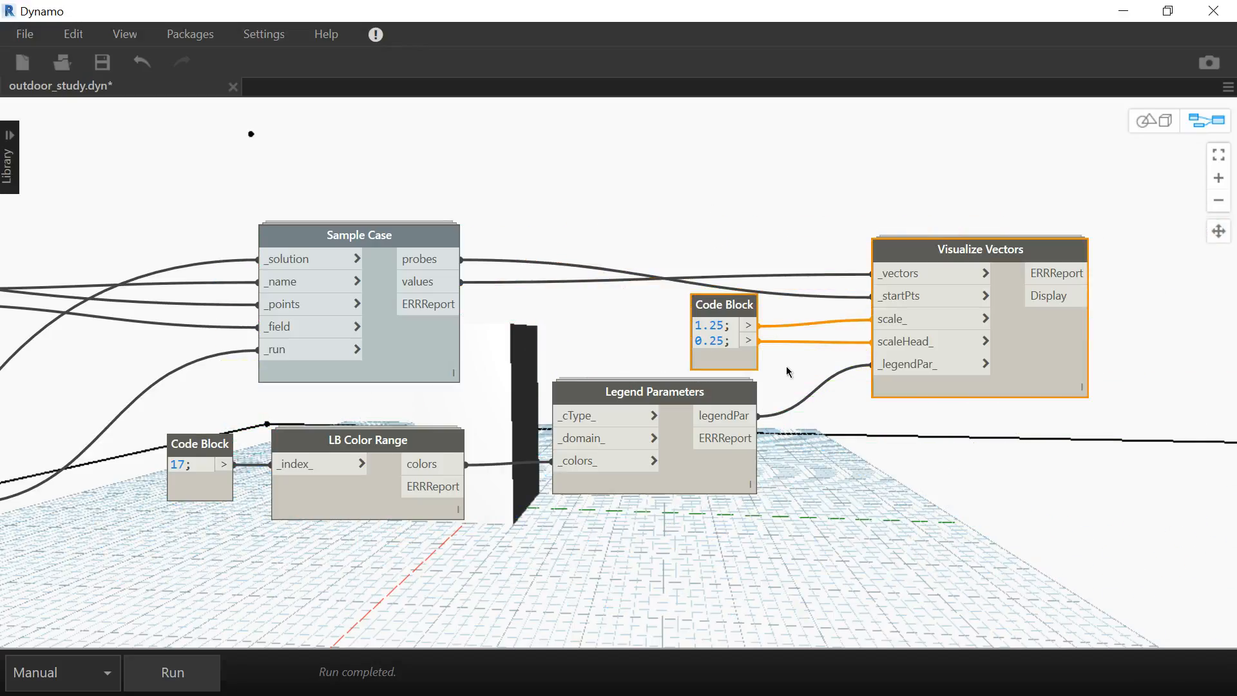
key(BackSpace)
click(171, 673)
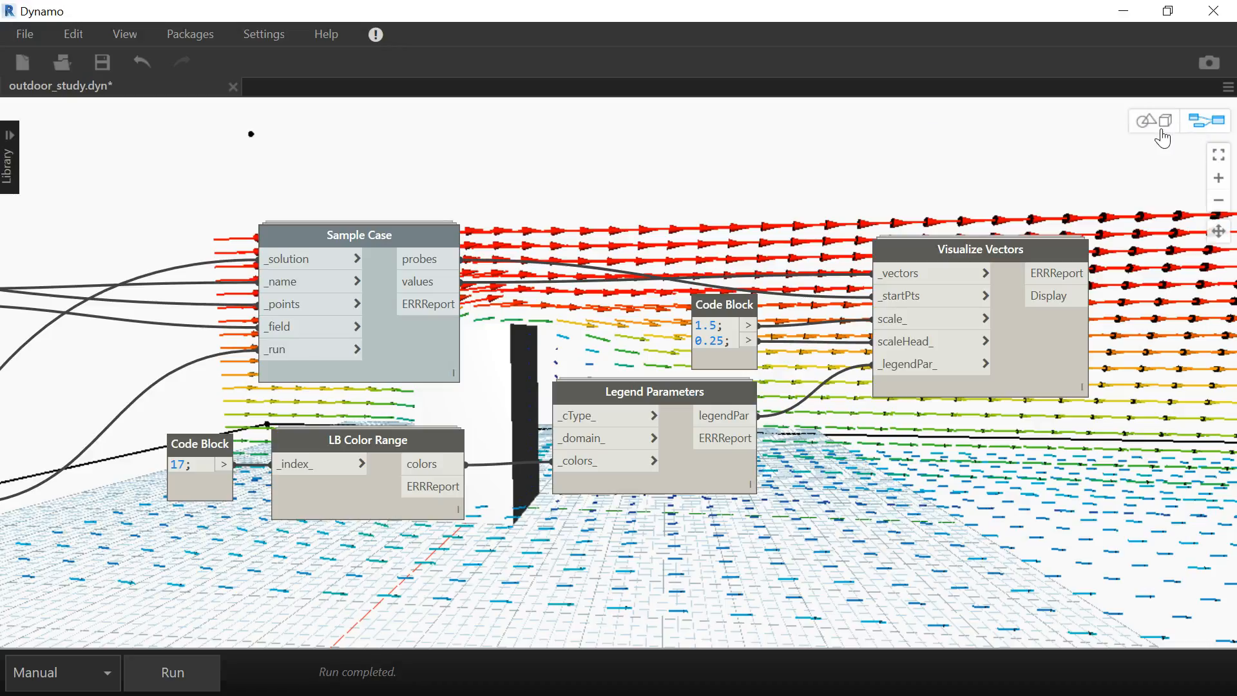
Review the rescaled velocity vectors around the whole building in the 3D view.
click(1156, 132)
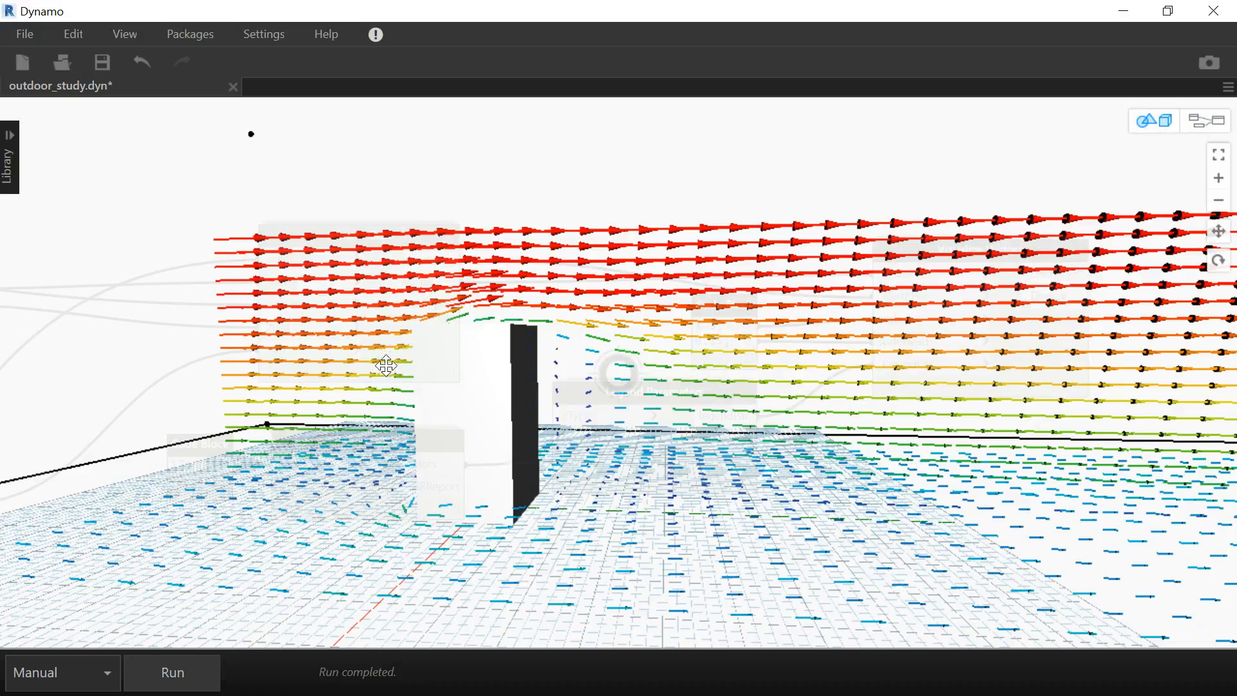
right_drag(386, 362, 393, 370)
scroll(393, 371, down, 5)
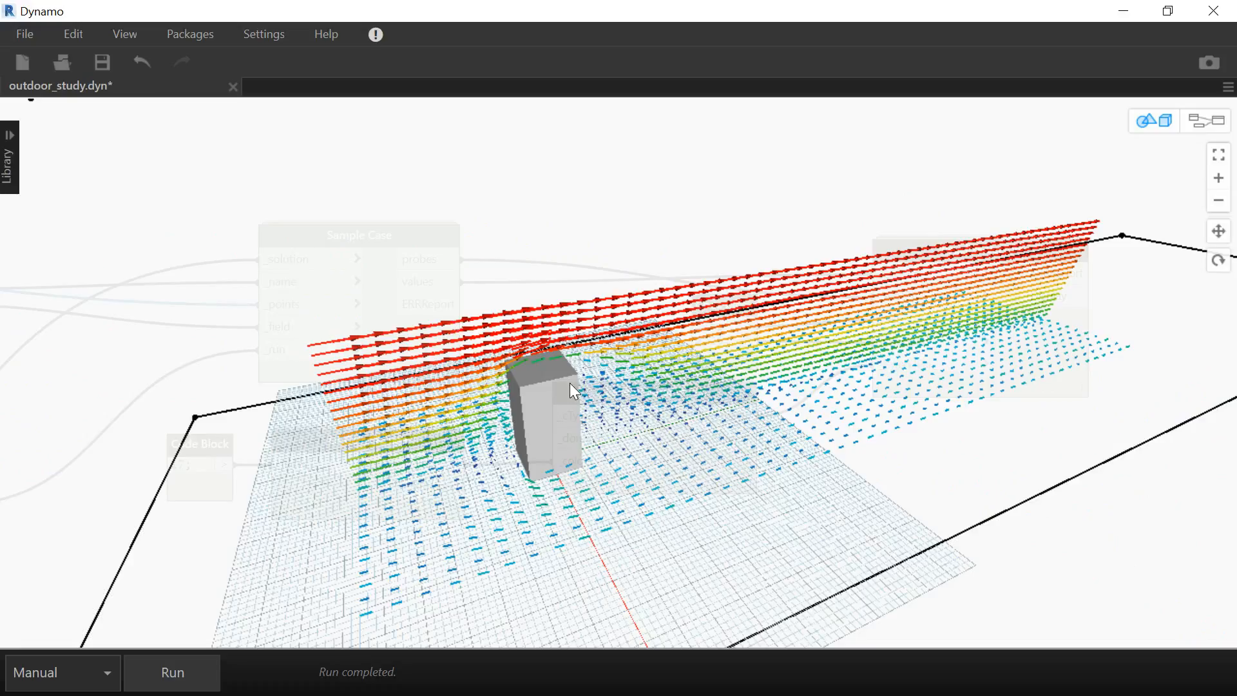
right_drag(555, 384, 390, 538)
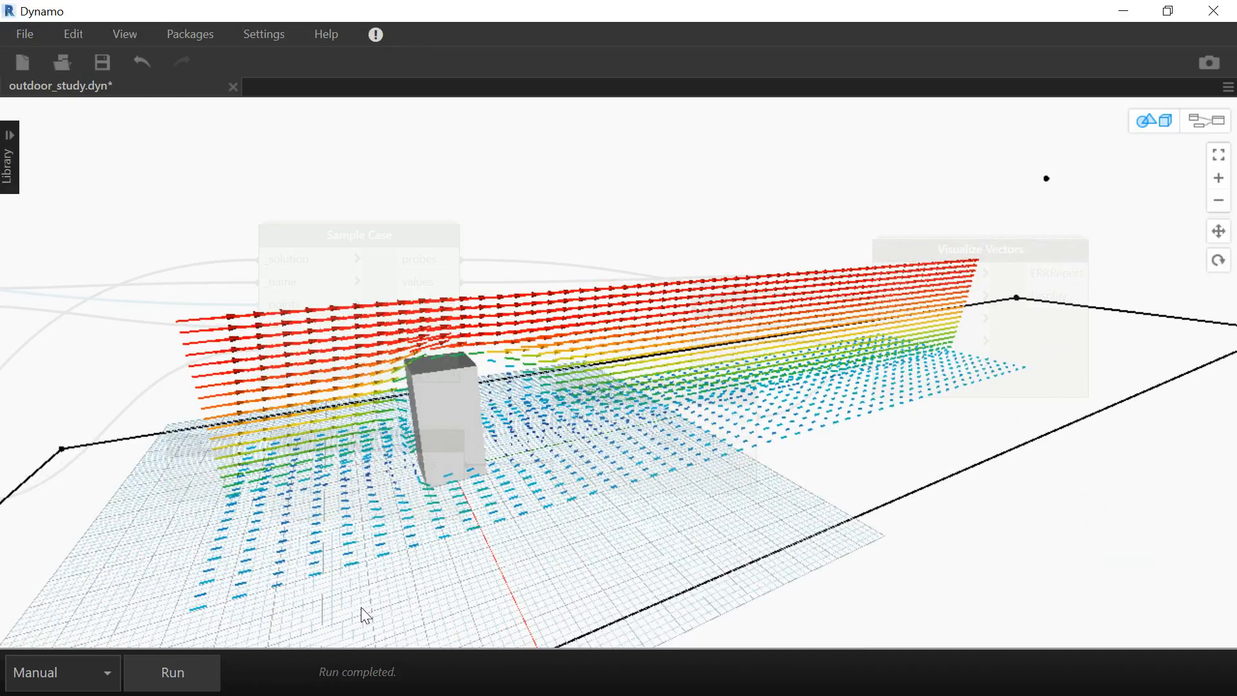